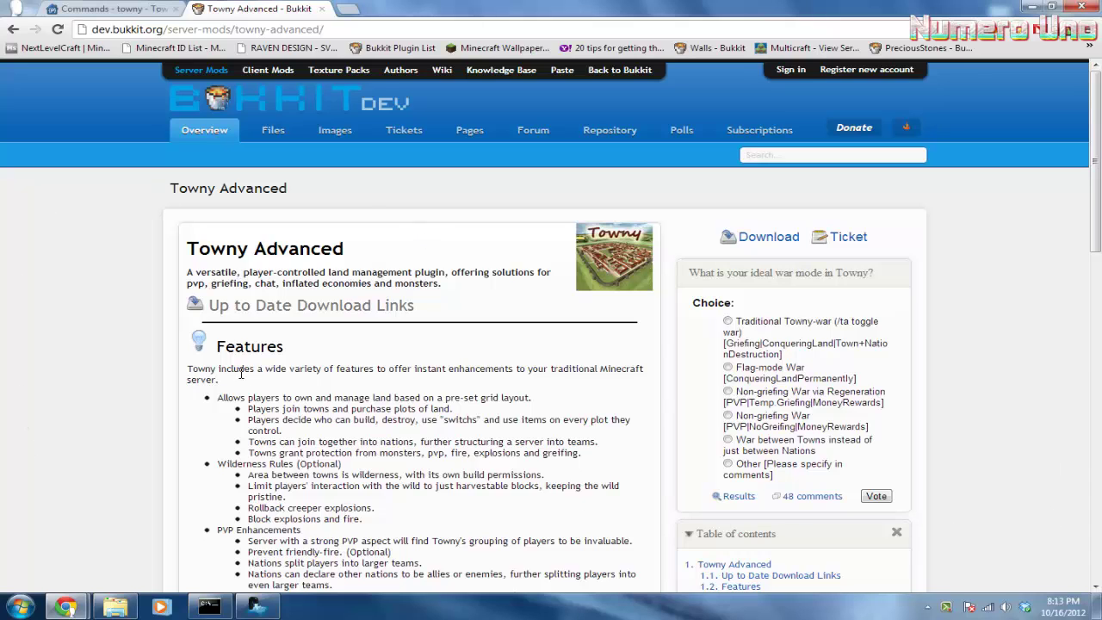
Download the Towny_Advanced release zip from the up-to-date download links and open it.
click(291, 312)
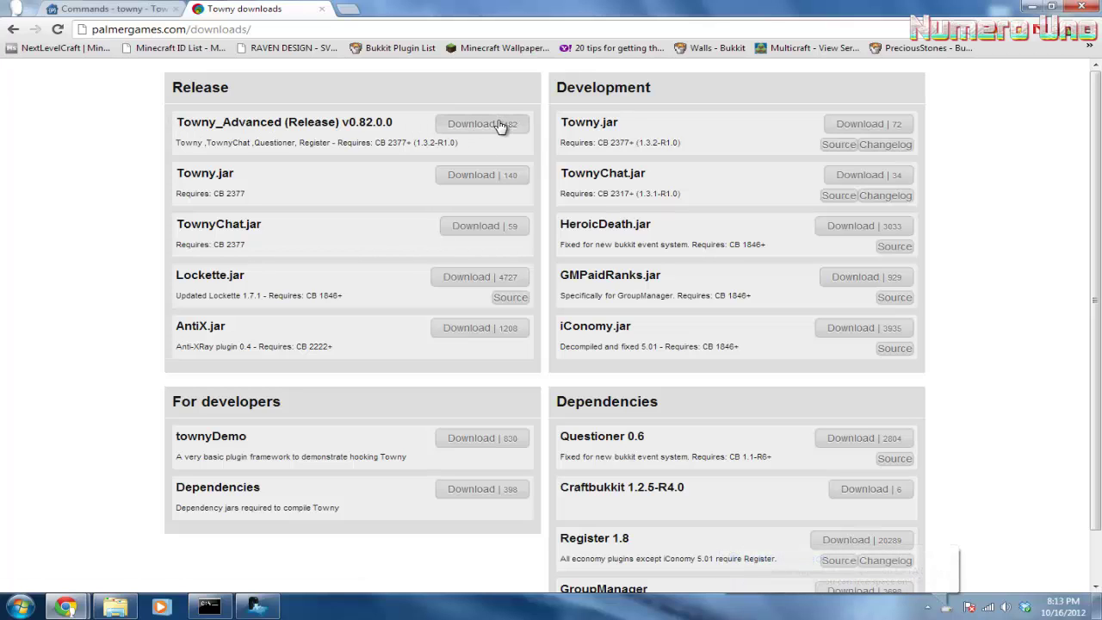
click(505, 120)
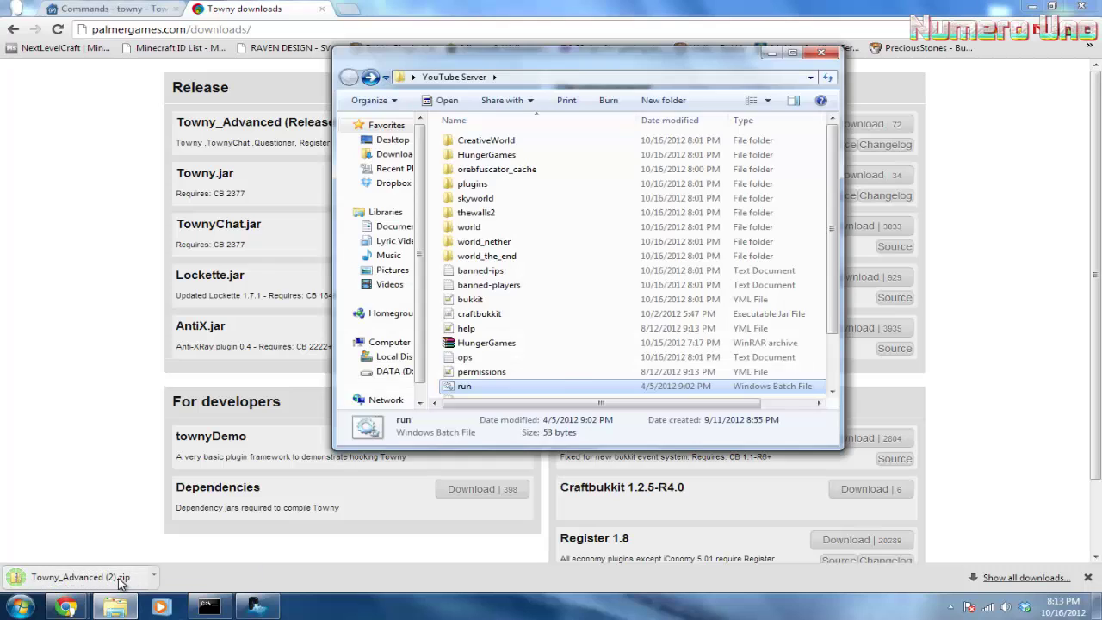
click(153, 577)
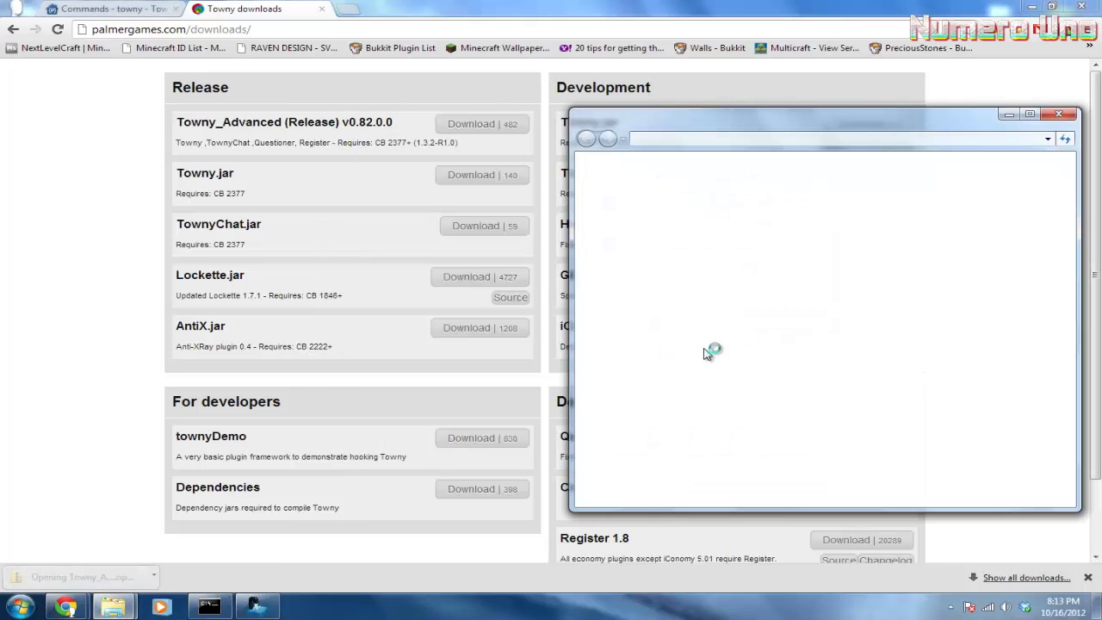
Copy the Questioner, Register, Towny and TownyChat jars into YouTube Server's plugins folder.
drag(748, 348, 500, 188)
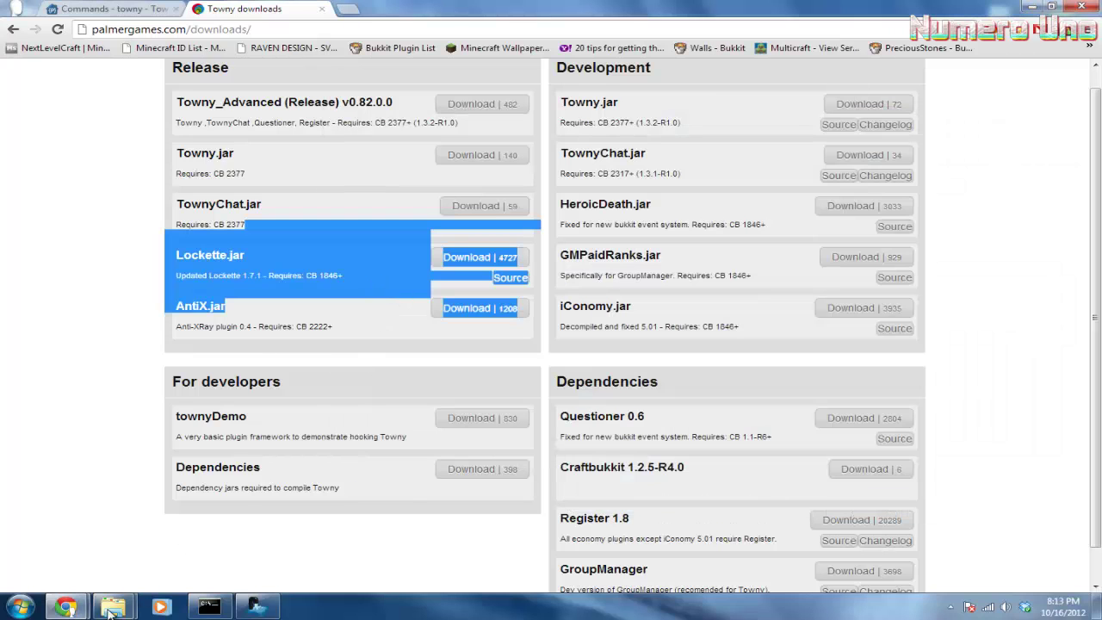
mouse_move(110, 610)
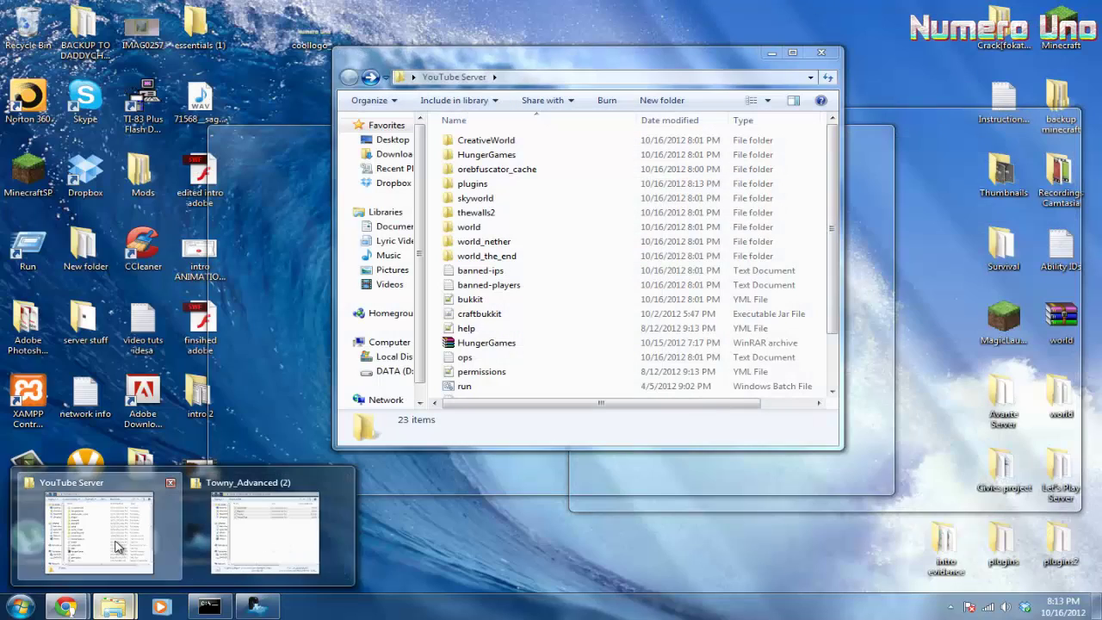
click(156, 560)
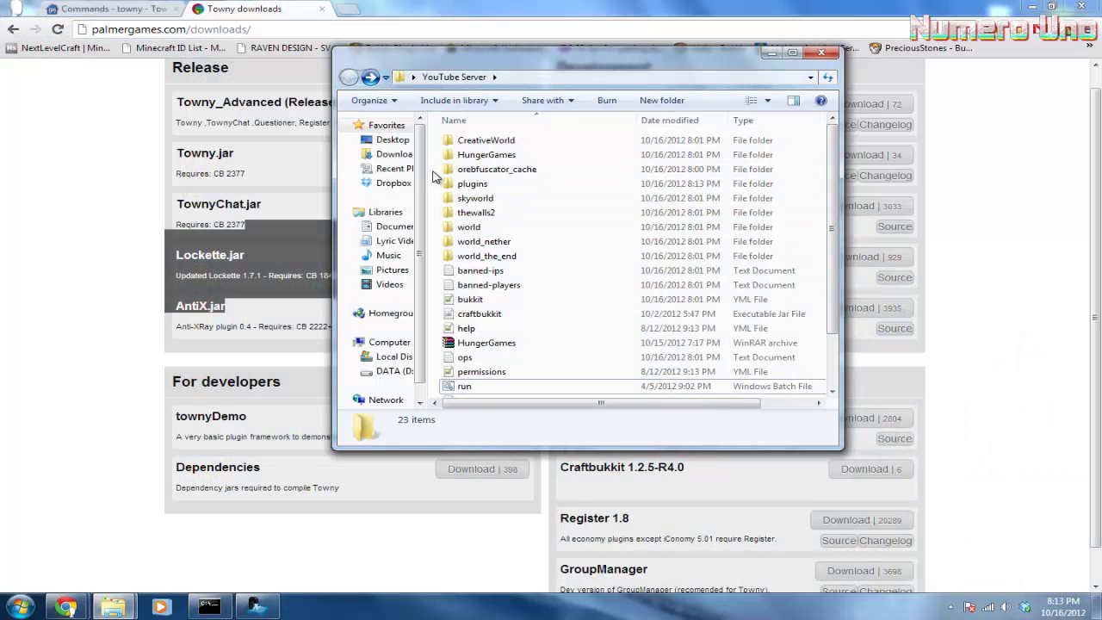
double_click(472, 184)
click(349, 77)
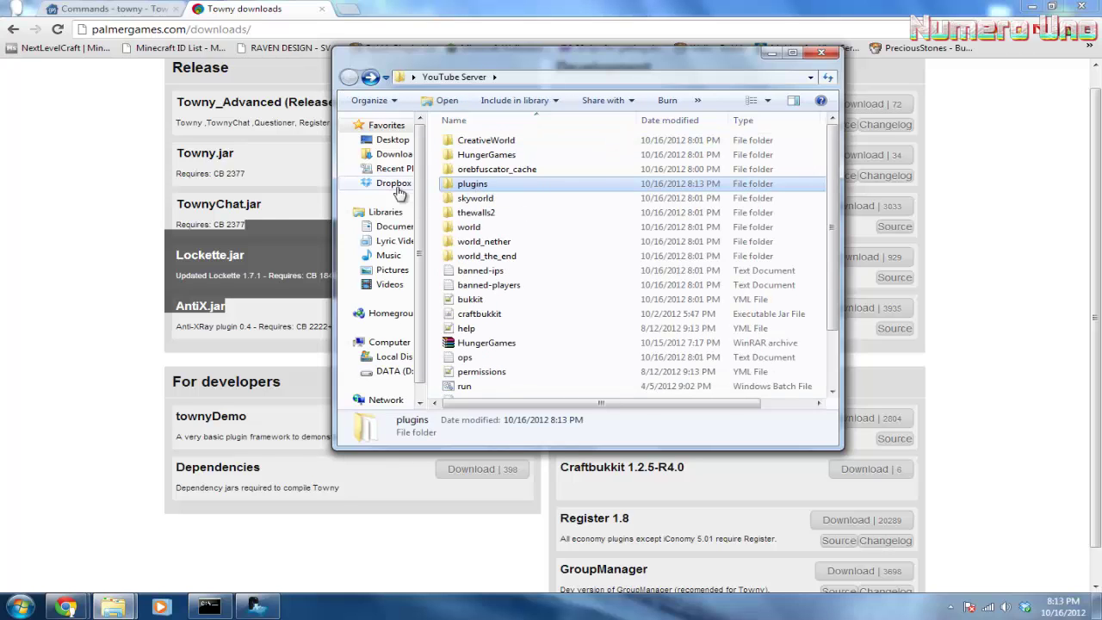
click(523, 230)
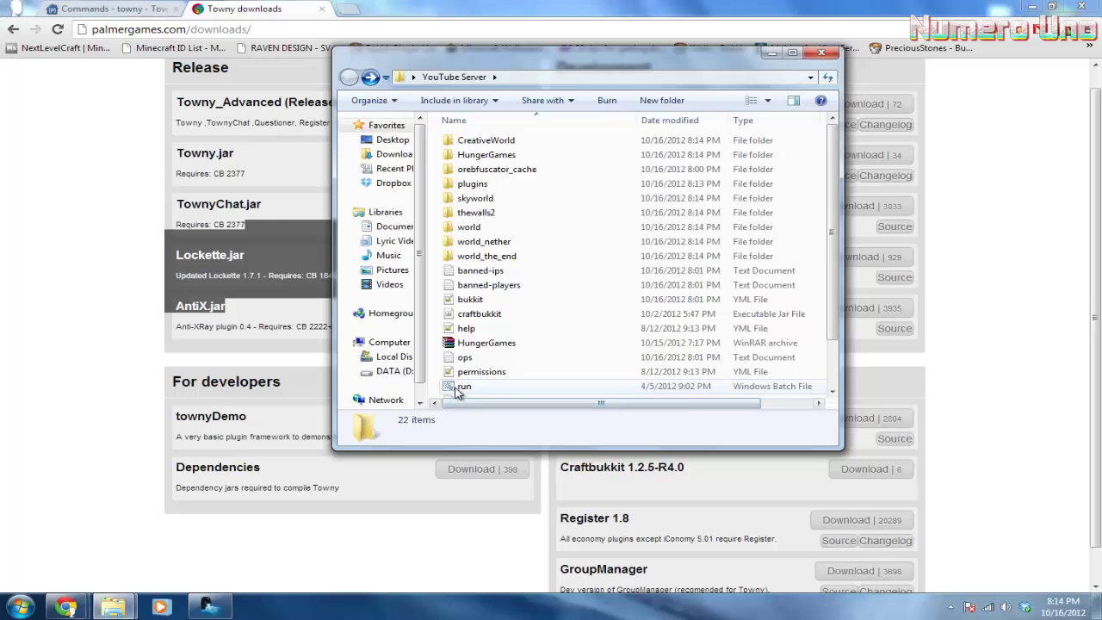
Start the server from run.bat so Towny 0.82.0.0 loads.
click(460, 391)
double_click(461, 388)
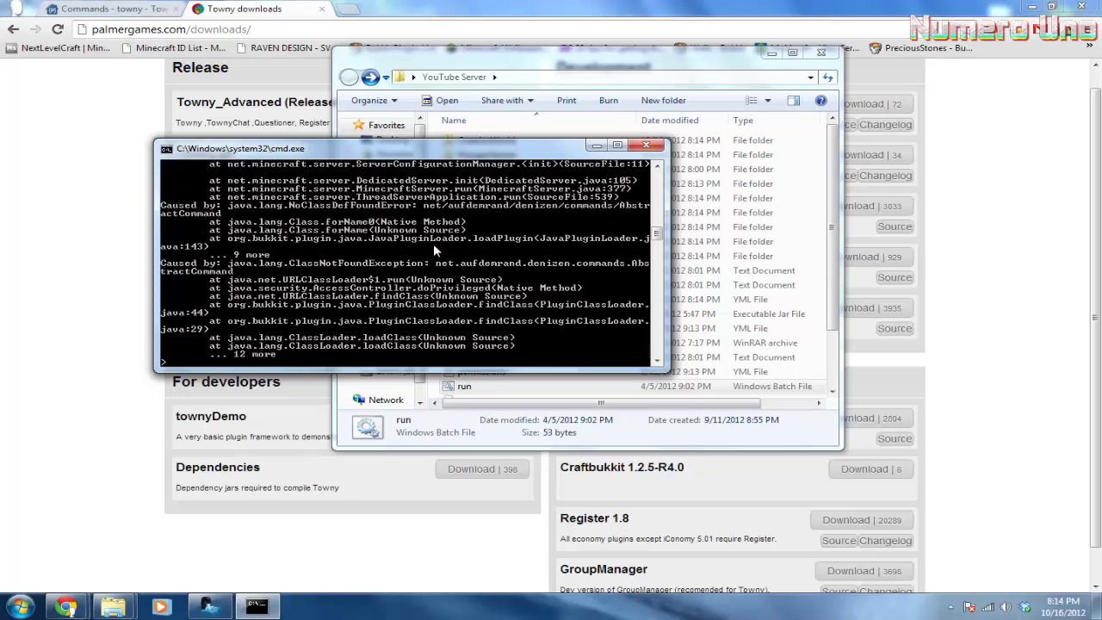
click(597, 146)
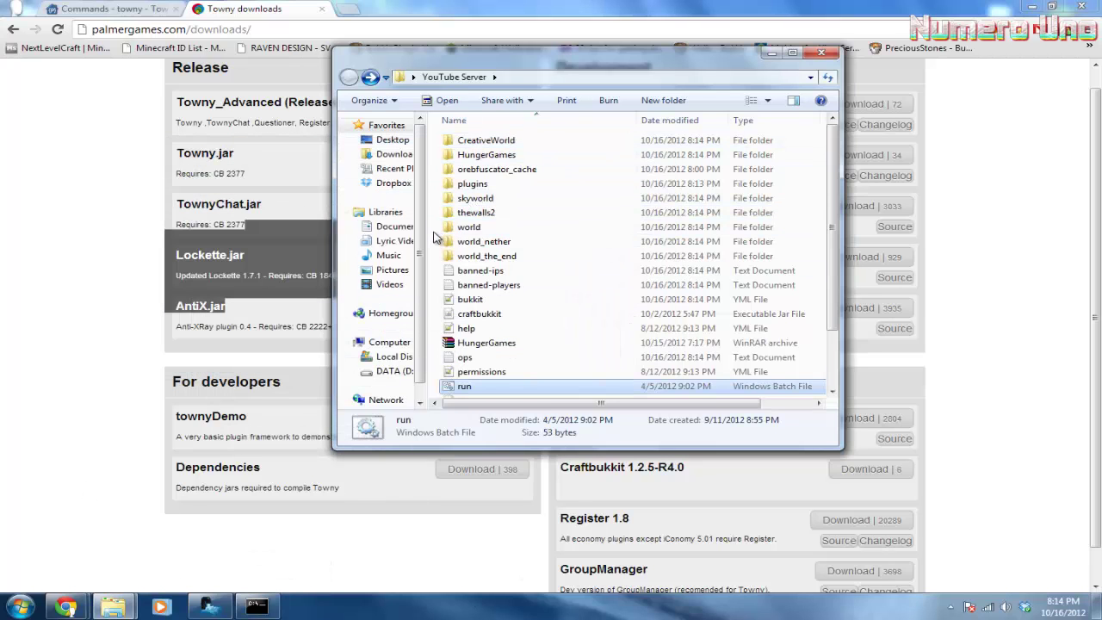
Confirm Towny enabled in the console and open the newly generated plugins/Towny folder.
double_click(483, 183)
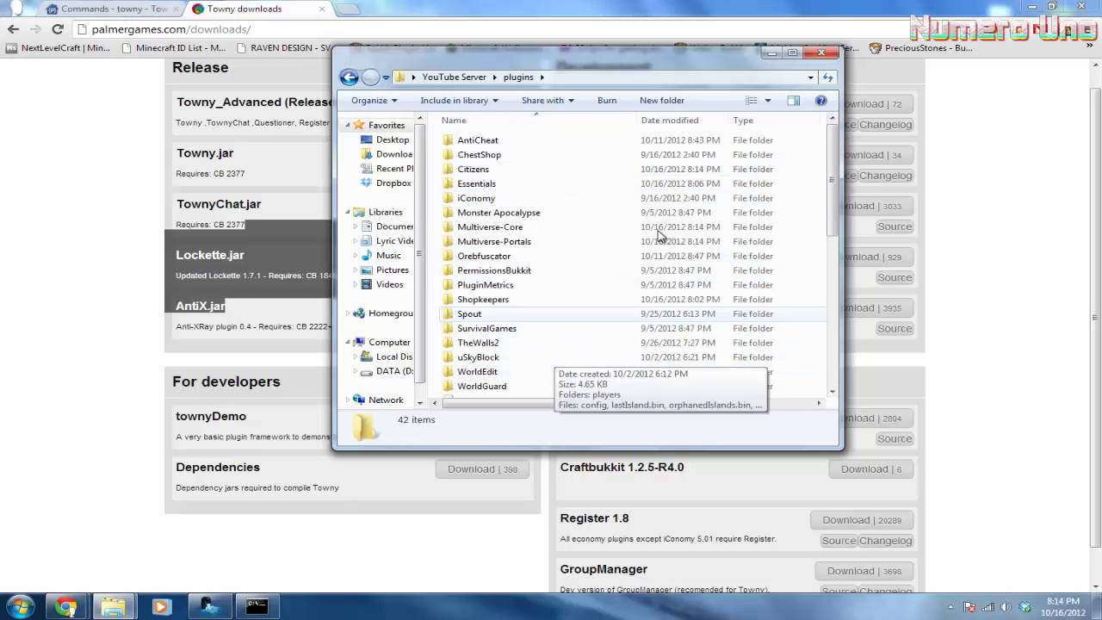
scroll(439, 323, down, 3)
scroll(440, 323, up, 3)
scroll(439, 323, down, 1)
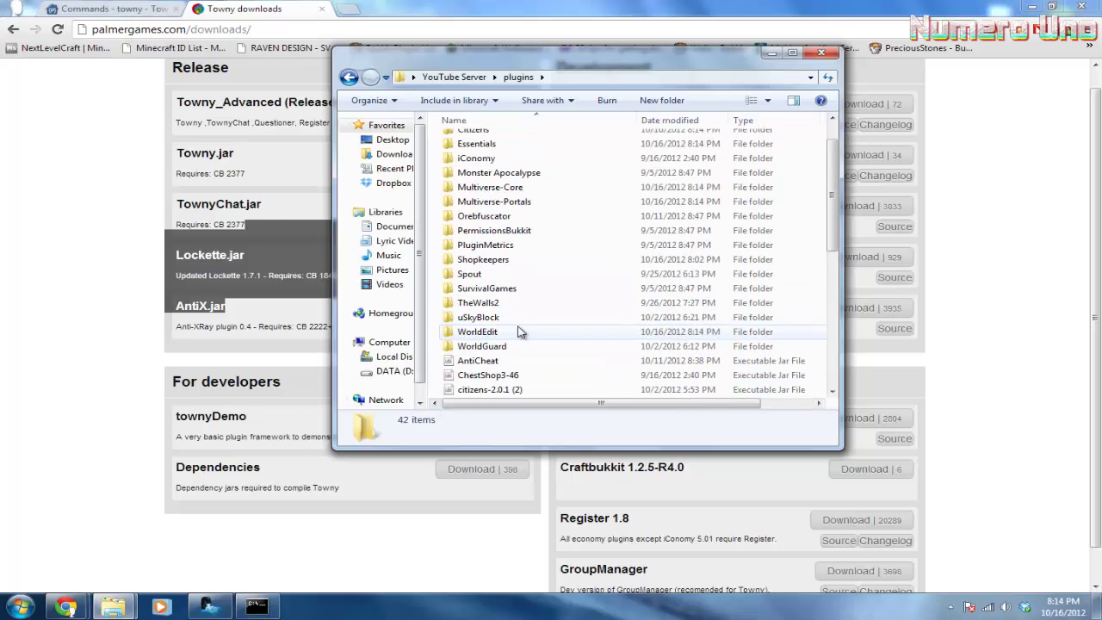
click(256, 608)
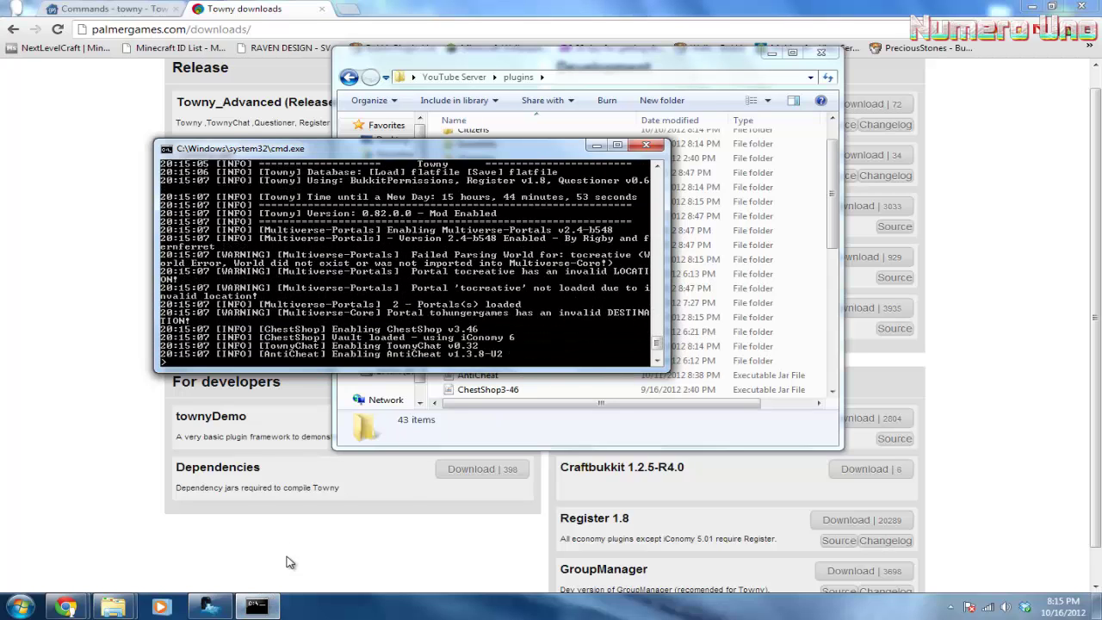
click(257, 607)
click(482, 318)
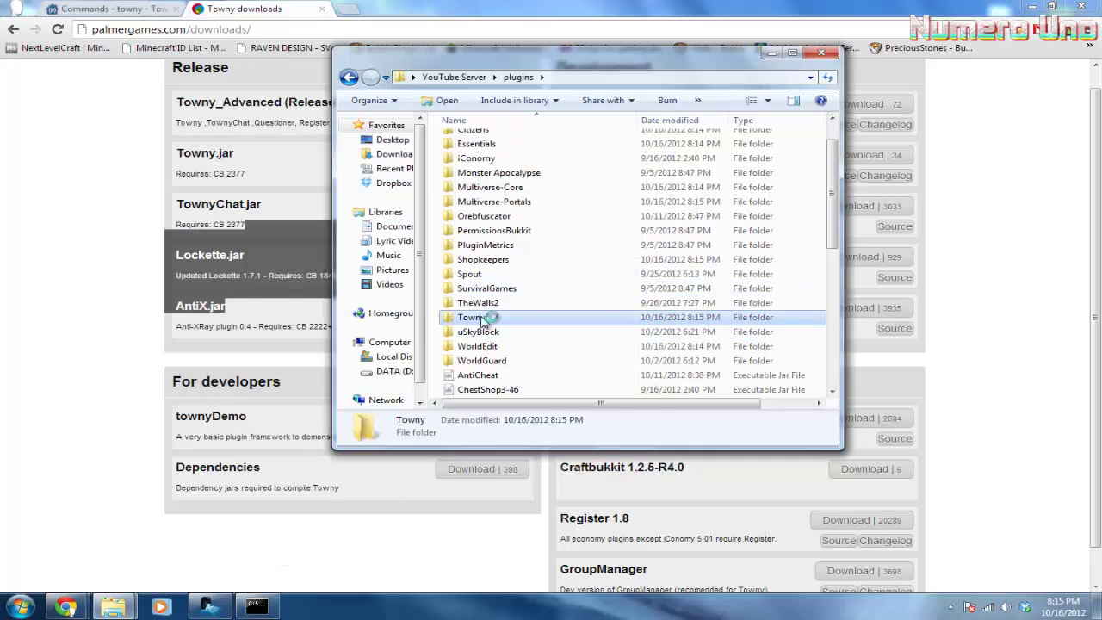
double_click(482, 318)
Edit settings/config.yml with Notepad++ and look over its opening sections.
double_click(499, 191)
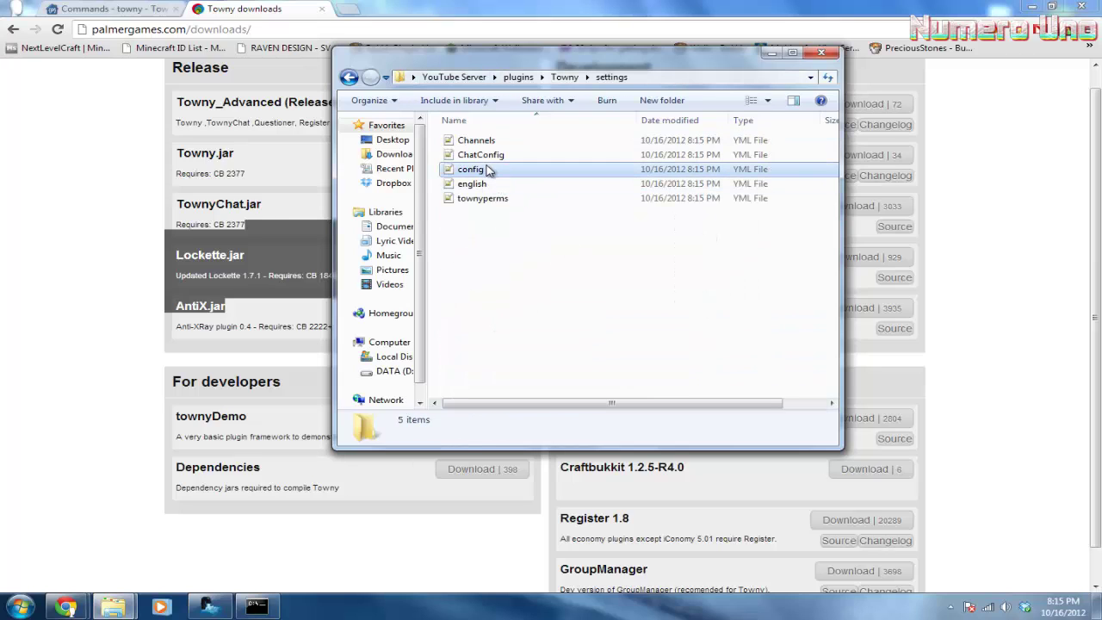
right_click(488, 170)
click(530, 191)
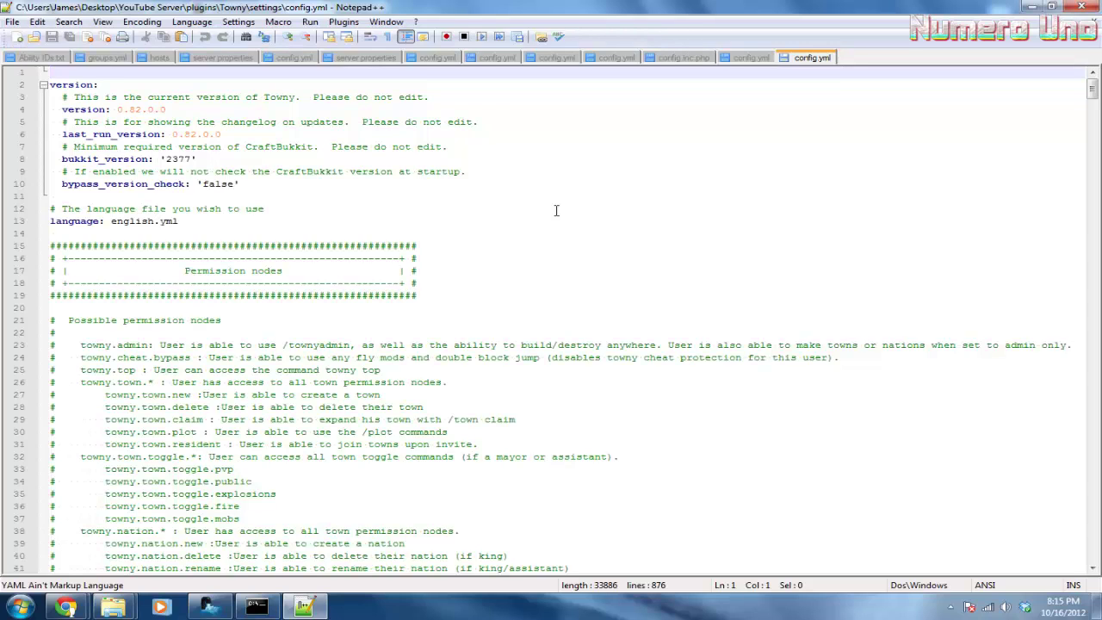
scroll(229, 198, down, 14)
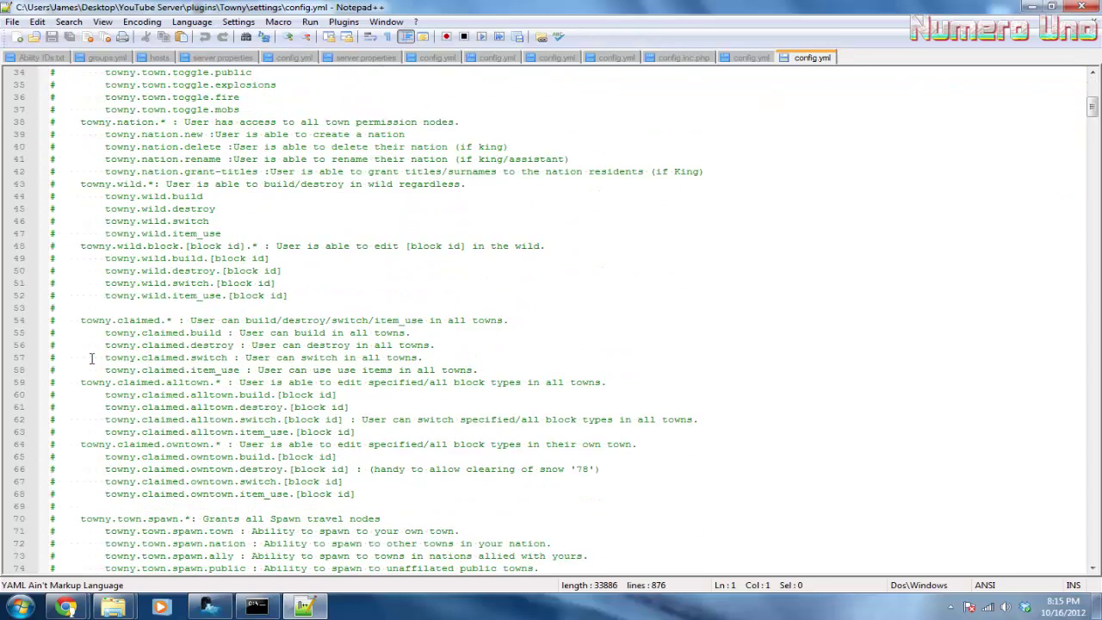
scroll(95, 357, up, 10)
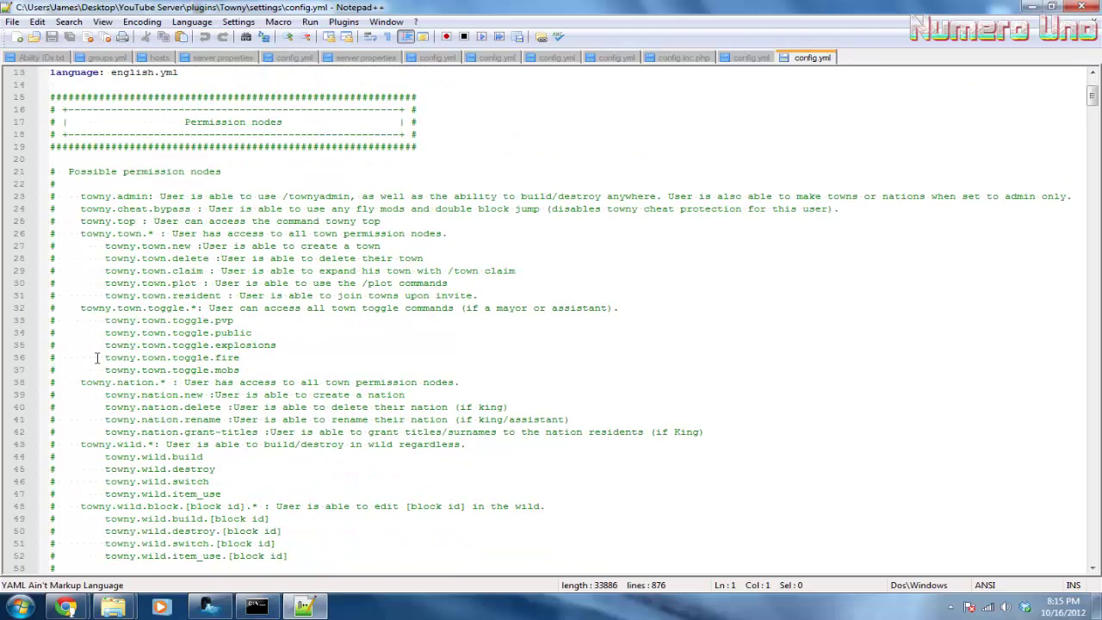
Open Towny's PermissionNodes wiki page from the Towny Advanced page in Chrome.
key(alt+Tab)
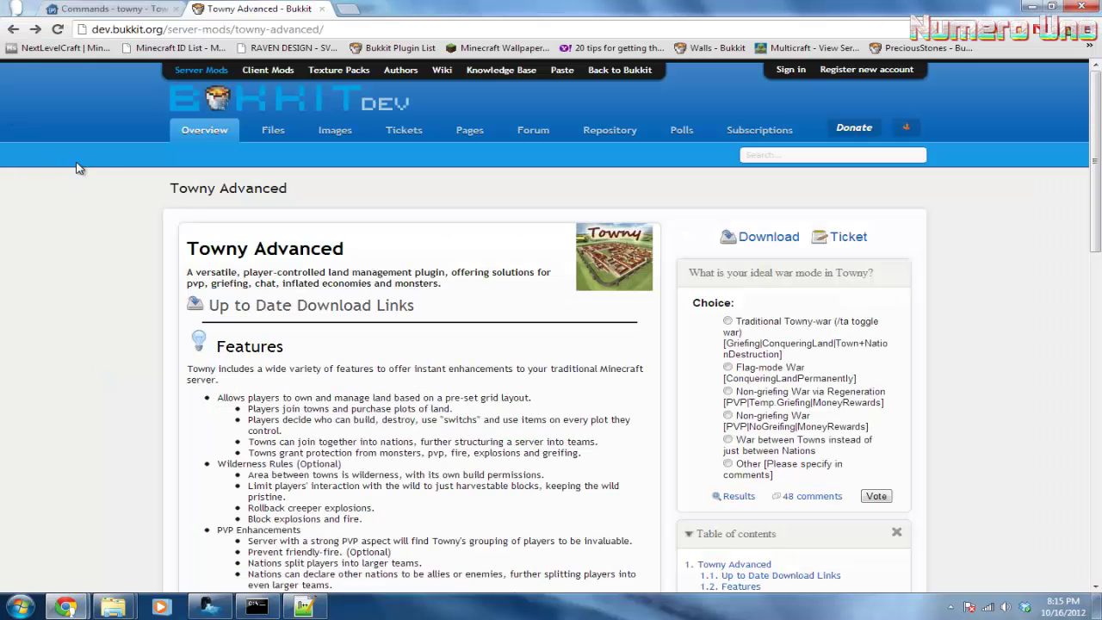
scroll(172, 303, down, 9)
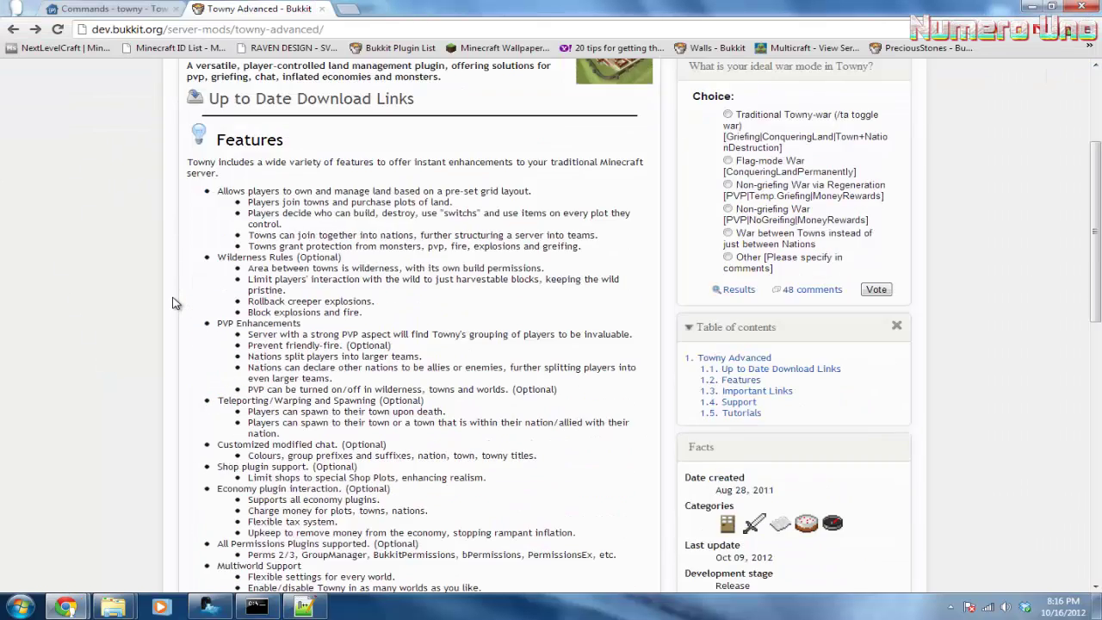
scroll(172, 304, up, 9)
scroll(171, 304, down, 7)
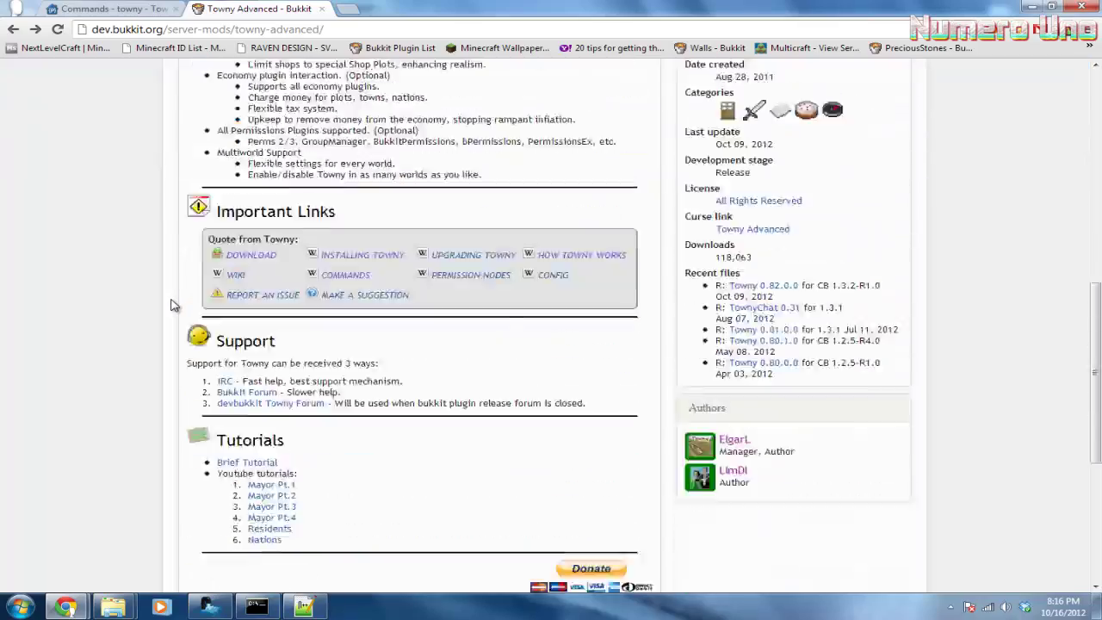
scroll(172, 305, up, 6)
scroll(173, 305, down, 4)
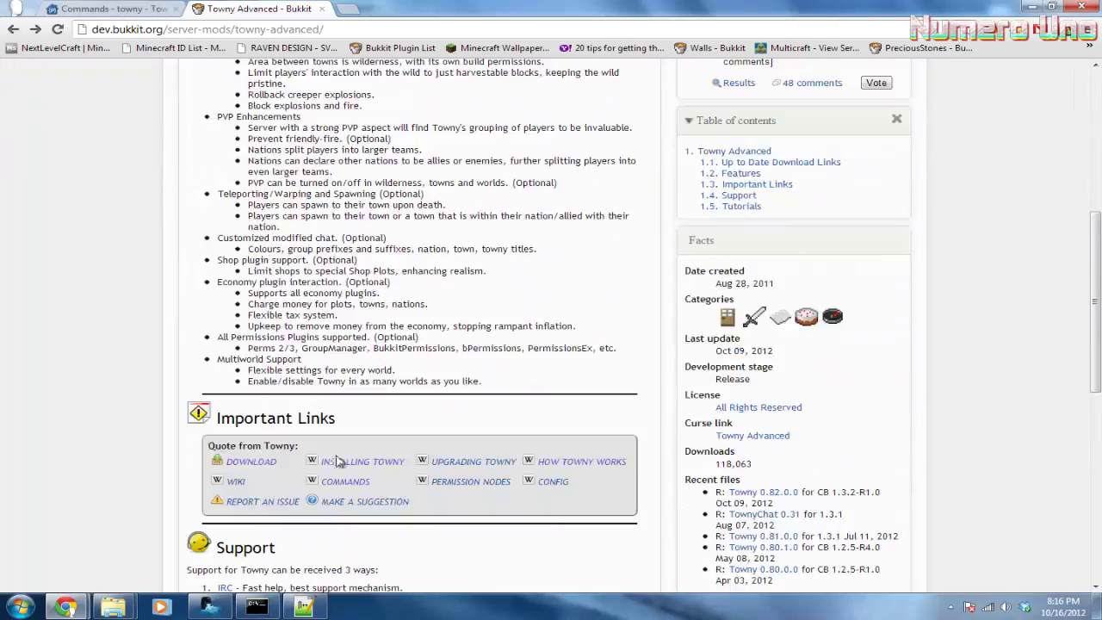
click(484, 483)
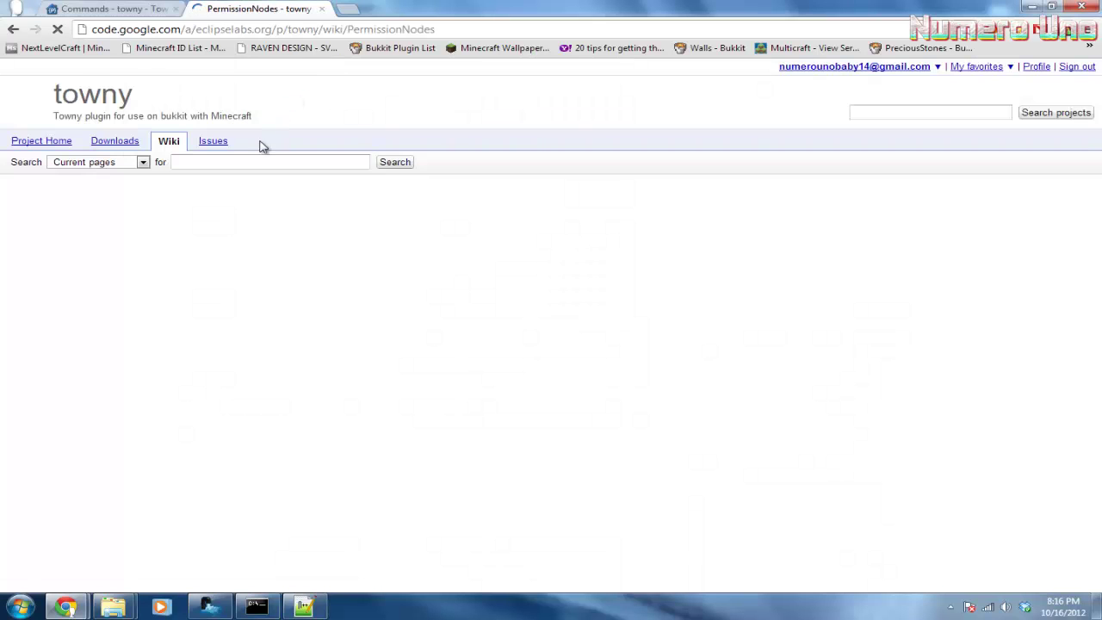
Copy the towny.command.plot.* node from the /Plot Nodes list.
scroll(228, 207, down, 5)
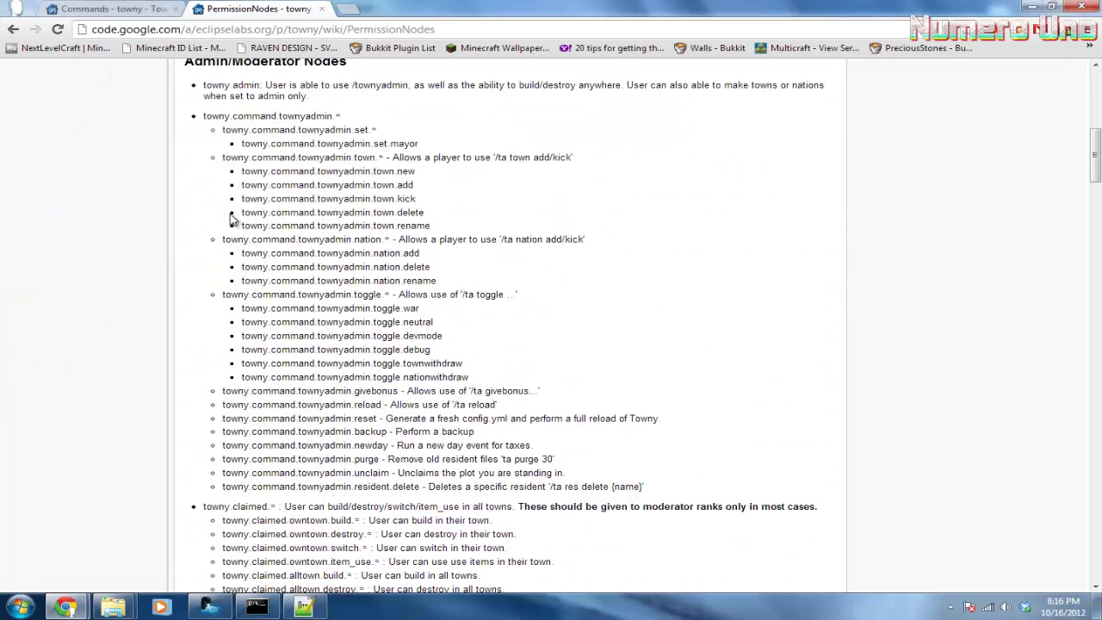
scroll(221, 219, down, 1)
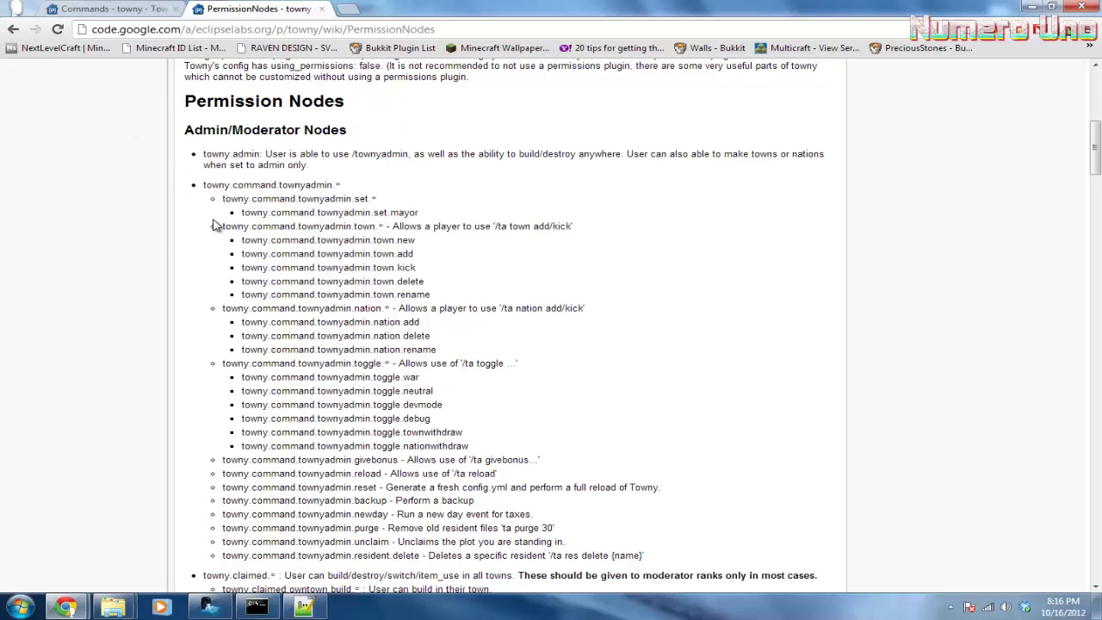
scroll(366, 467, down, 3)
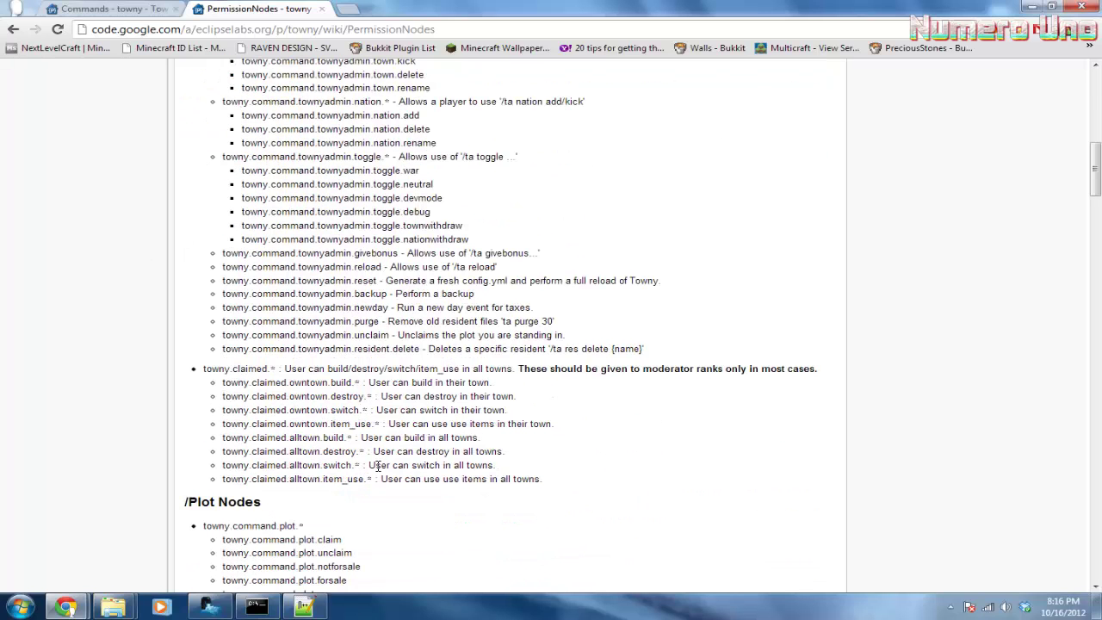
drag(203, 526, 303, 526)
right_click(303, 526)
click(323, 529)
click(235, 396)
Scroll config.yml to the town: section at line 218, showing town_limit 3000 and town_block_size 16.
click(303, 607)
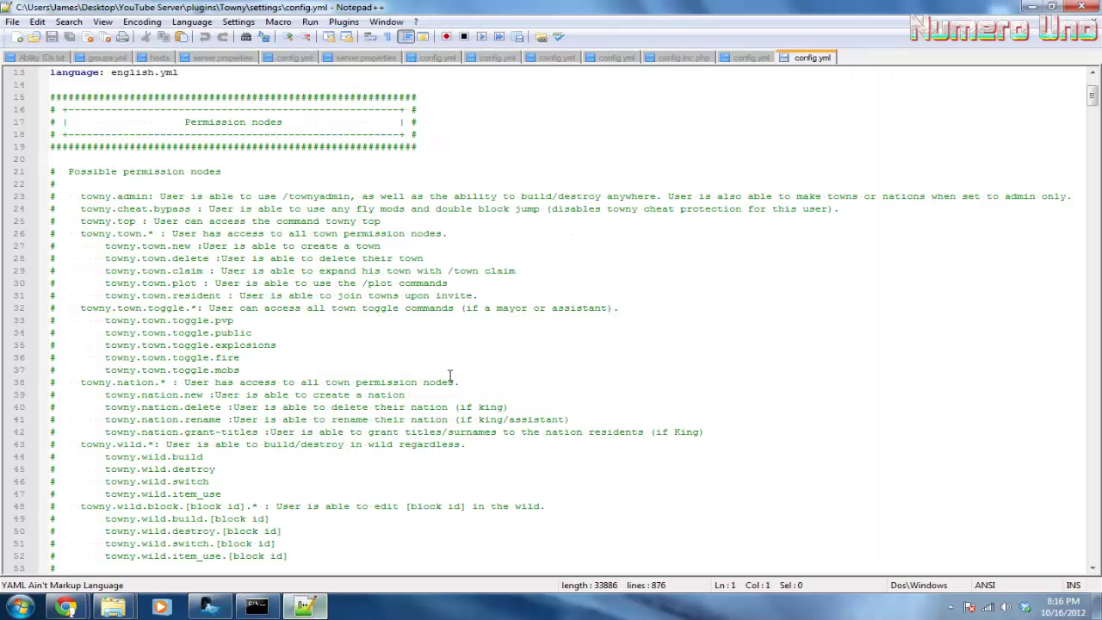
scroll(448, 376, down, 15)
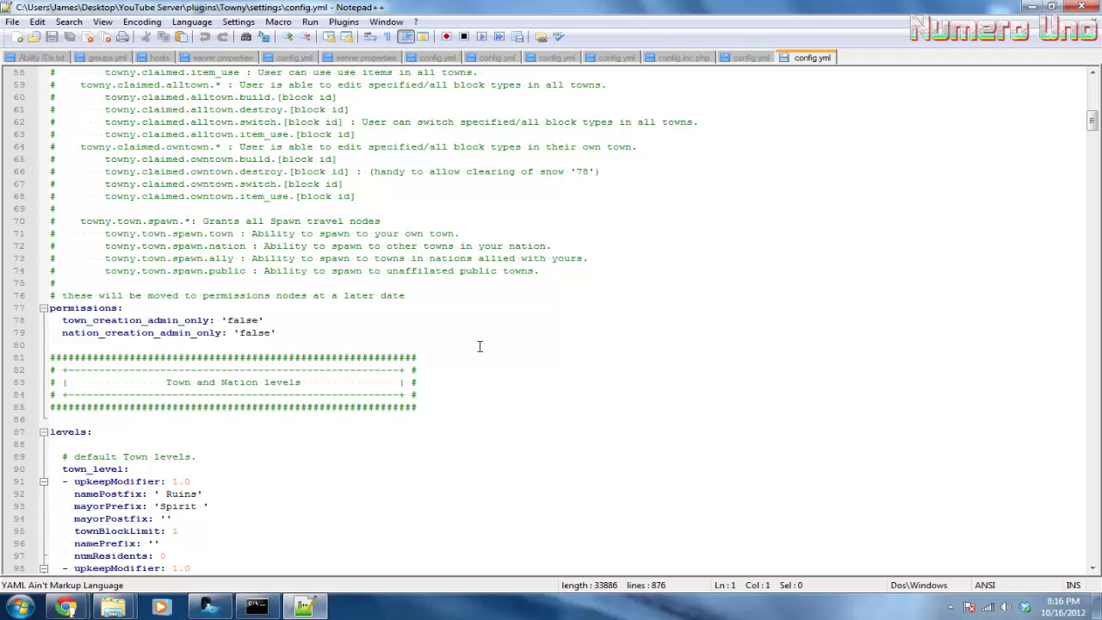
scroll(479, 347, down, 4)
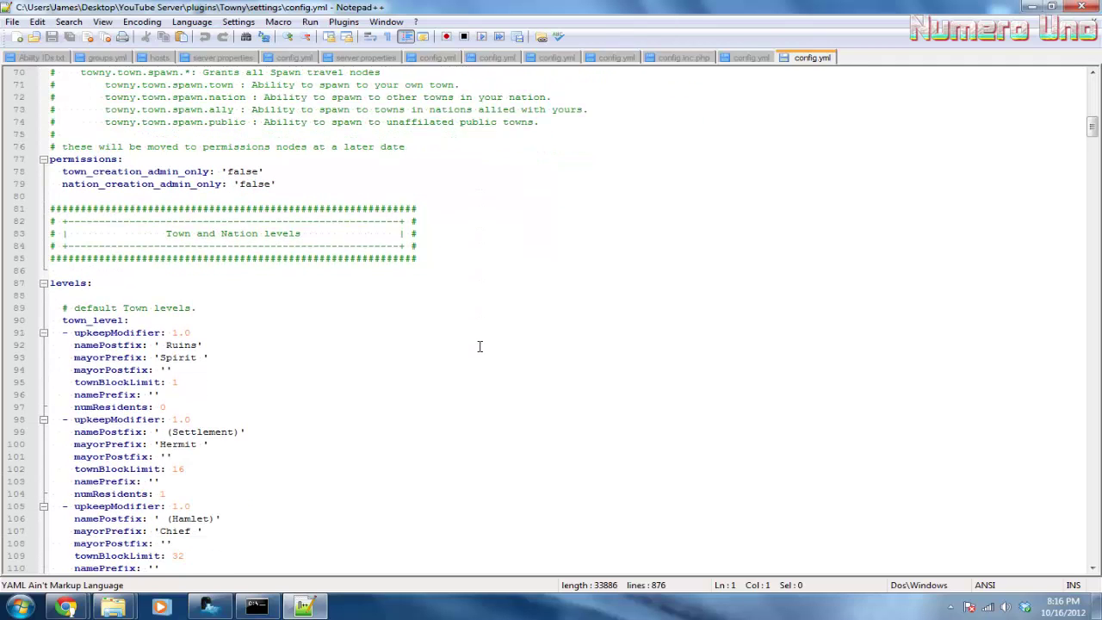
scroll(479, 346, down, 2)
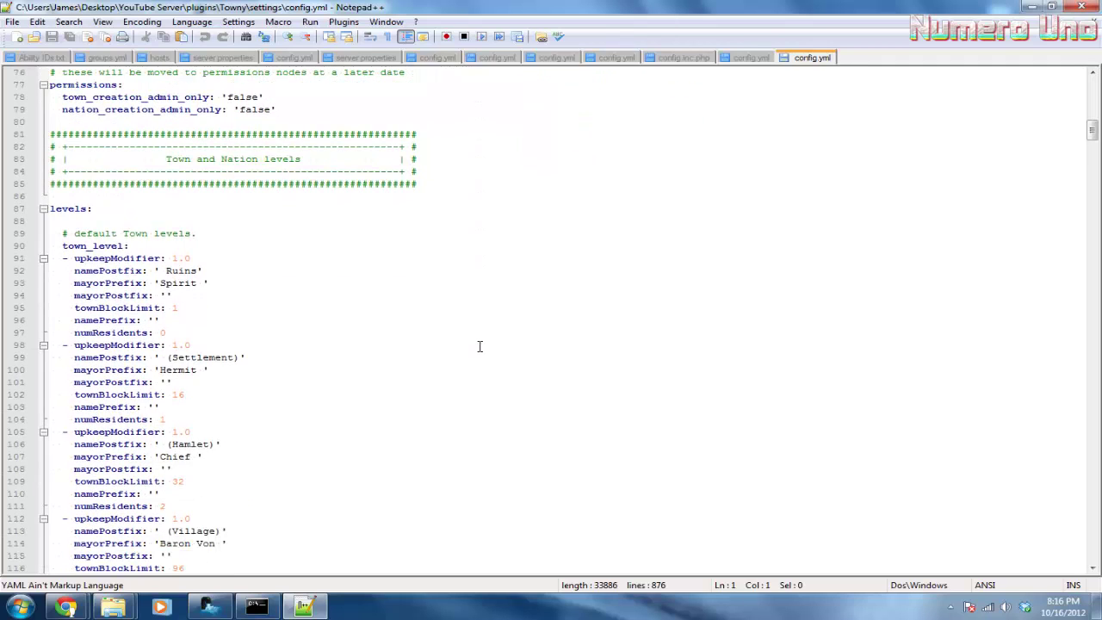
scroll(480, 347, up, 4)
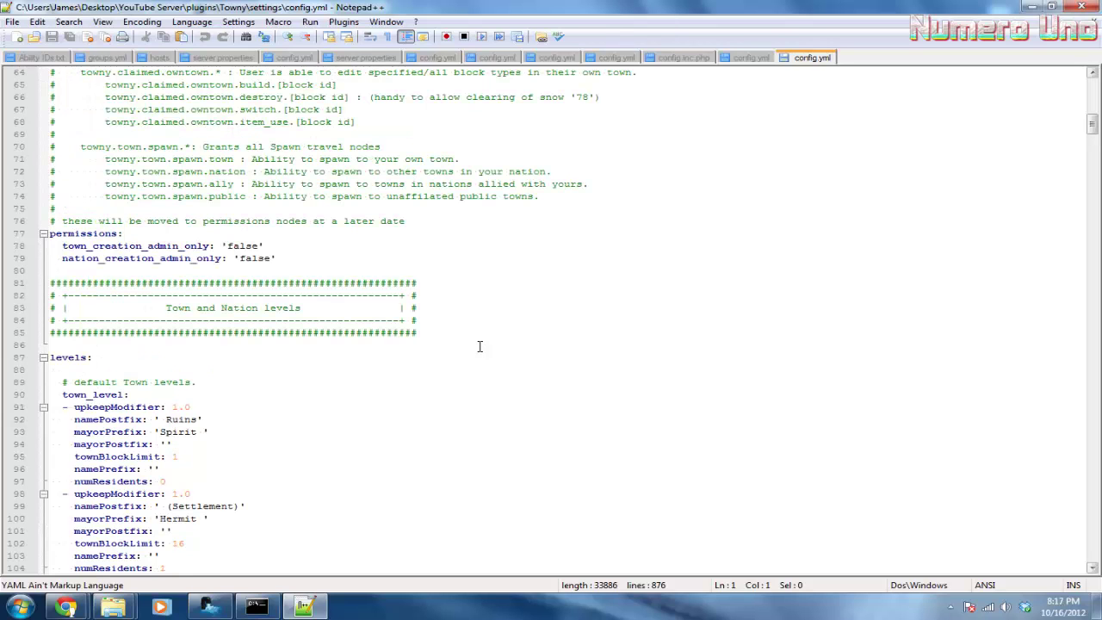
scroll(279, 351, down, 2)
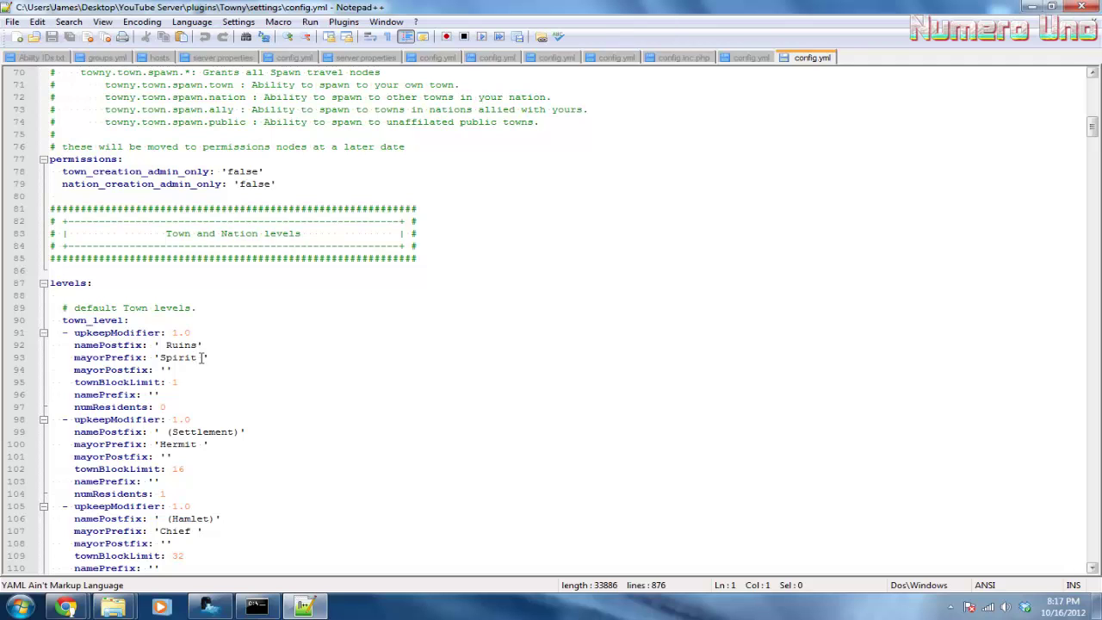
scroll(215, 372, down, 5)
scroll(220, 384, down, 5)
scroll(138, 327, down, 18)
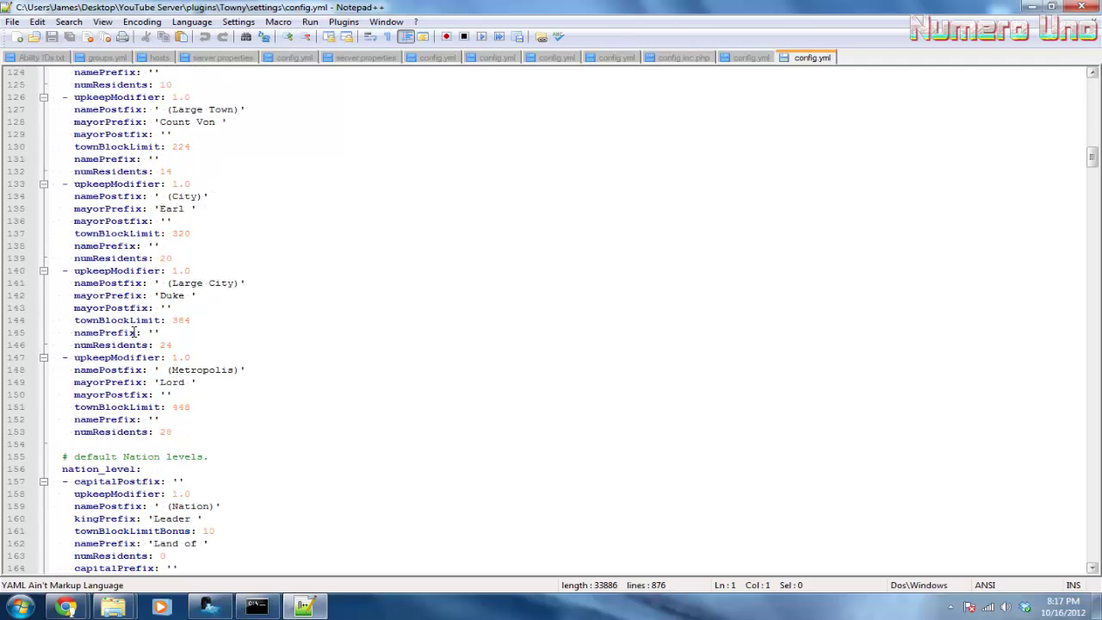
scroll(142, 326, up, 2)
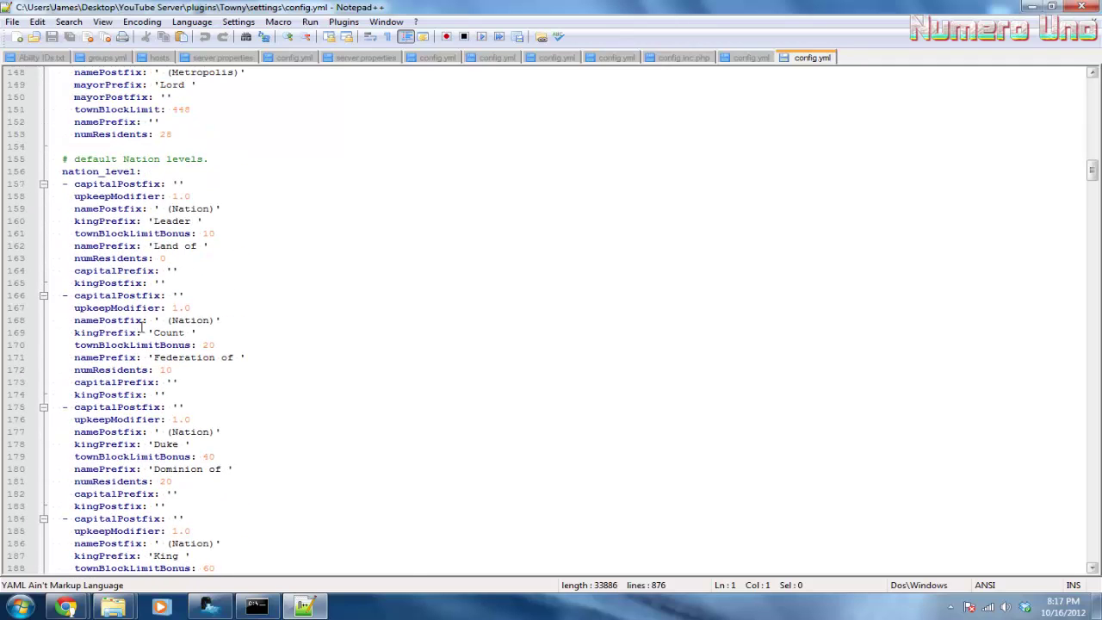
scroll(246, 308, down, 18)
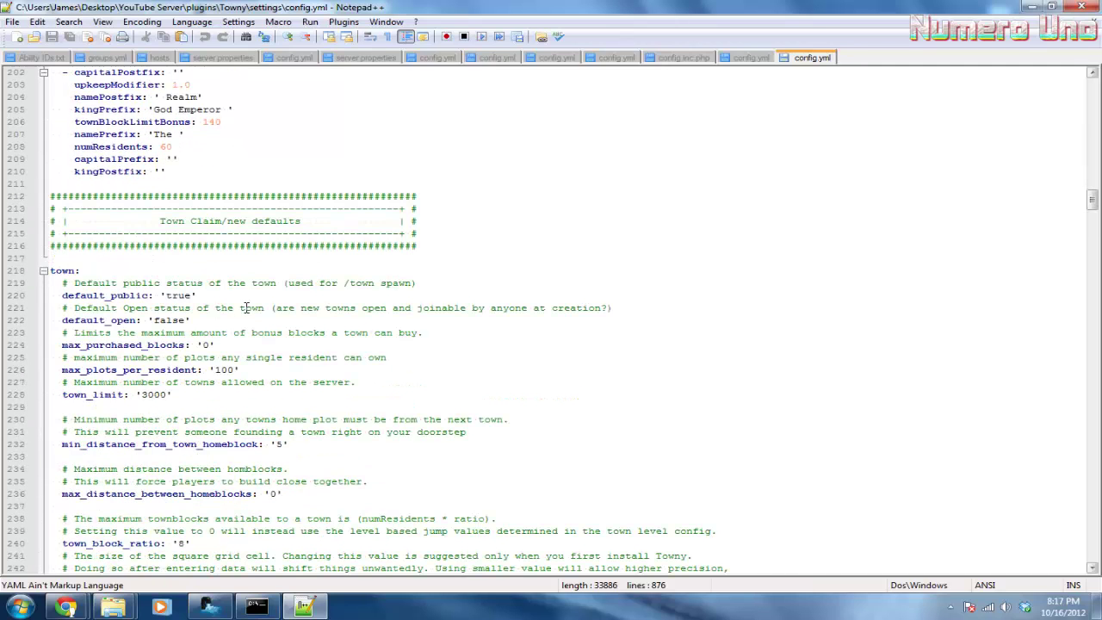
scroll(245, 307, down, 3)
scroll(245, 308, up, 1)
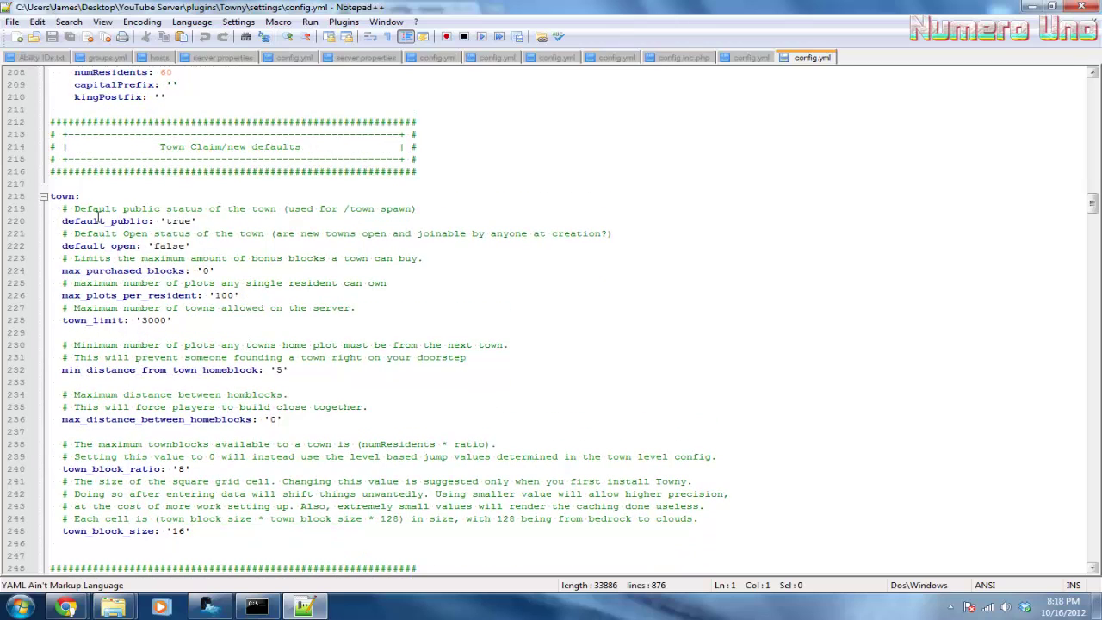
Review the default_public, default_open and max_plots_per_resident (100) values.
drag(191, 220, 166, 221)
click(195, 221)
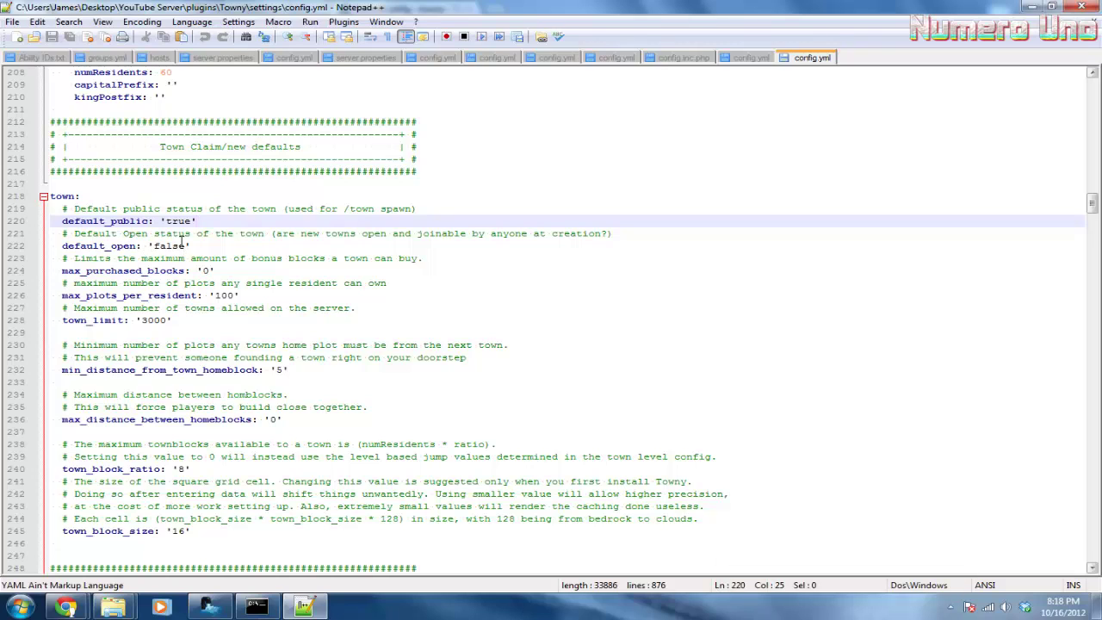
drag(184, 248, 153, 248)
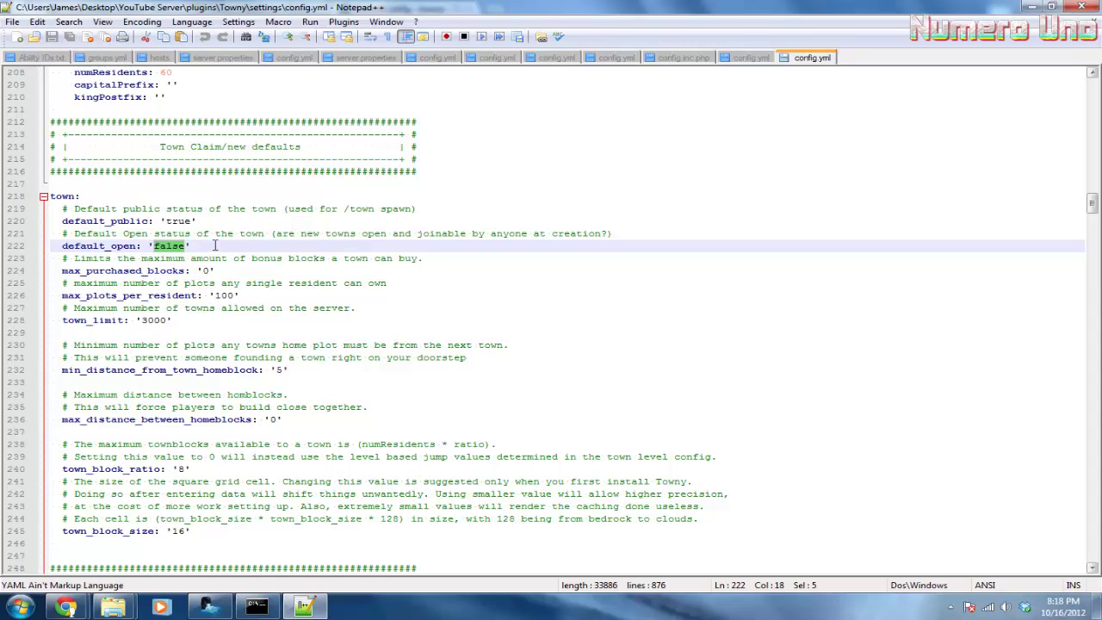
click(211, 236)
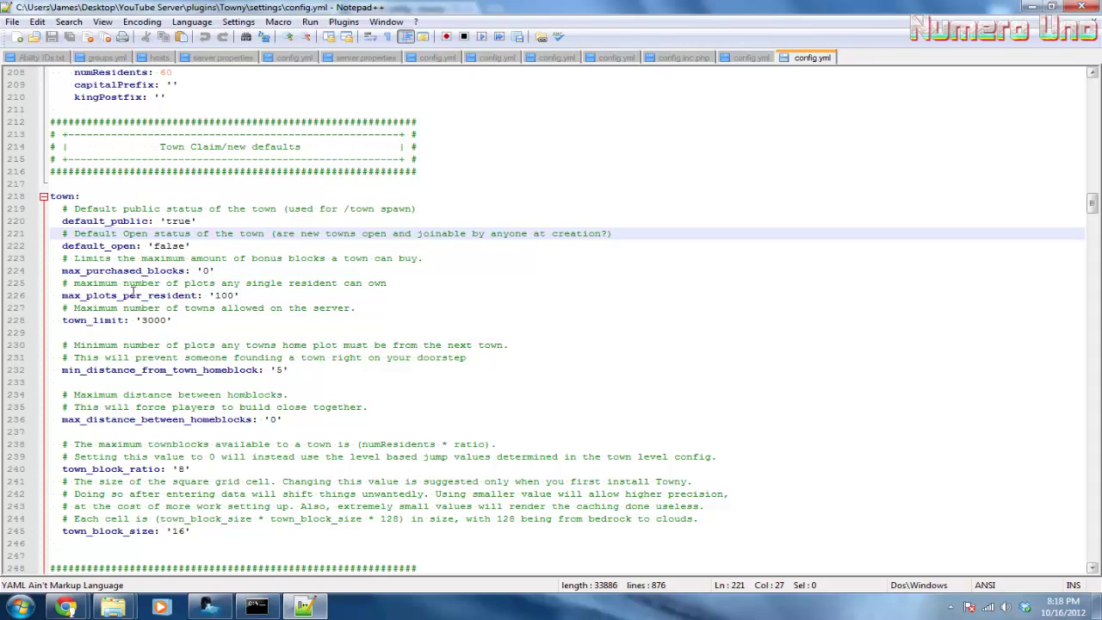
click(235, 296)
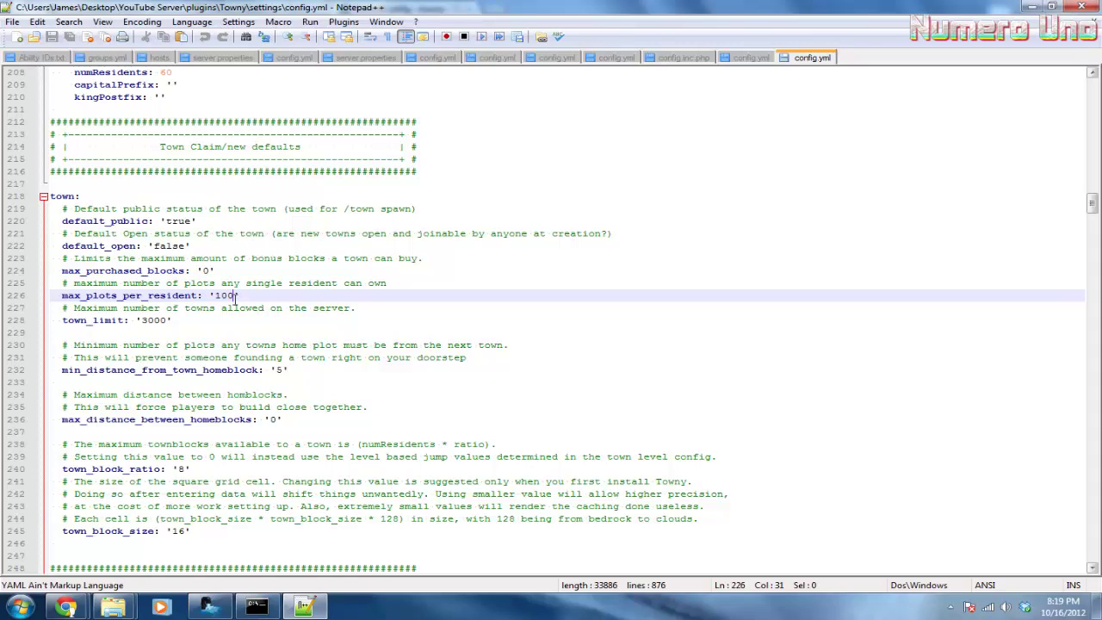
drag(232, 299, 215, 297)
click(293, 345)
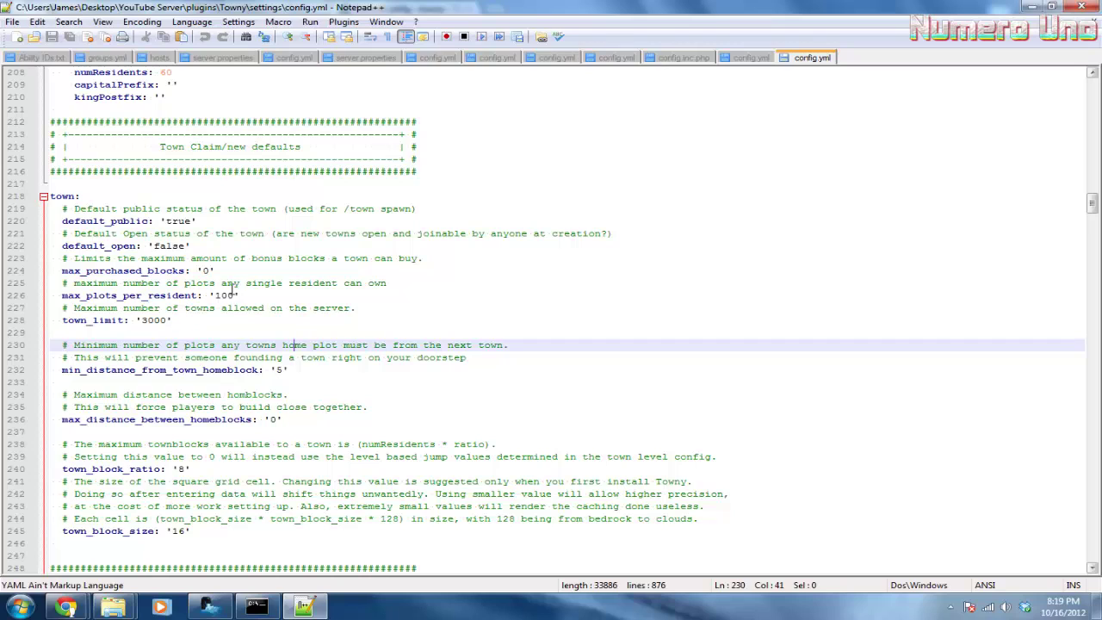
click(202, 310)
click(224, 297)
Change town_limit from 3000 to 50.
click(171, 318)
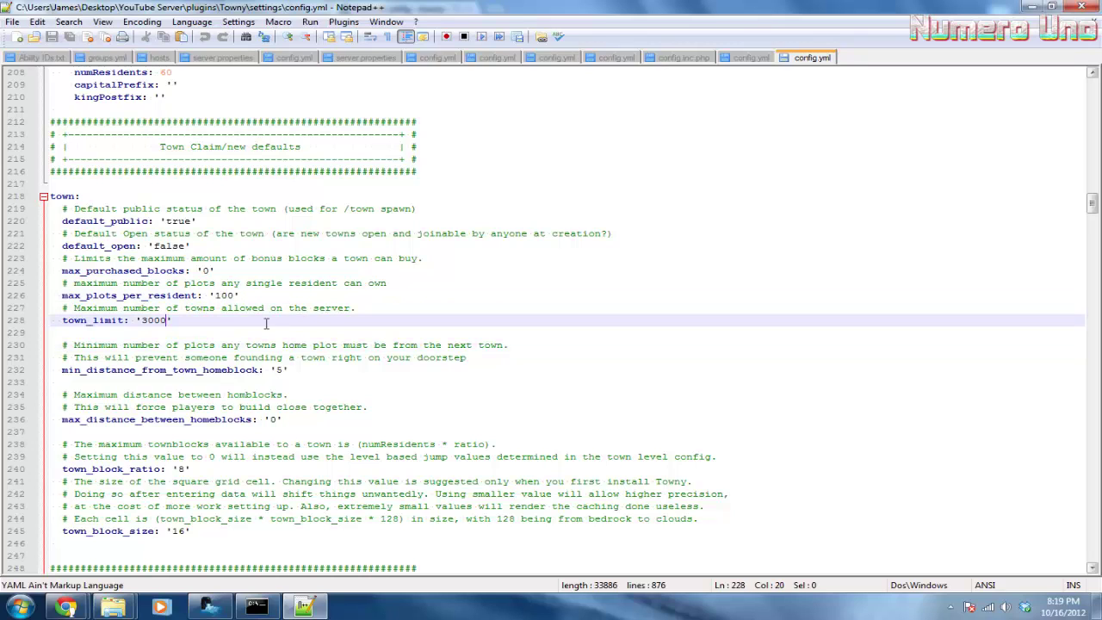
key(BackSpace)
key(BackSpace)
key(BackSpace)
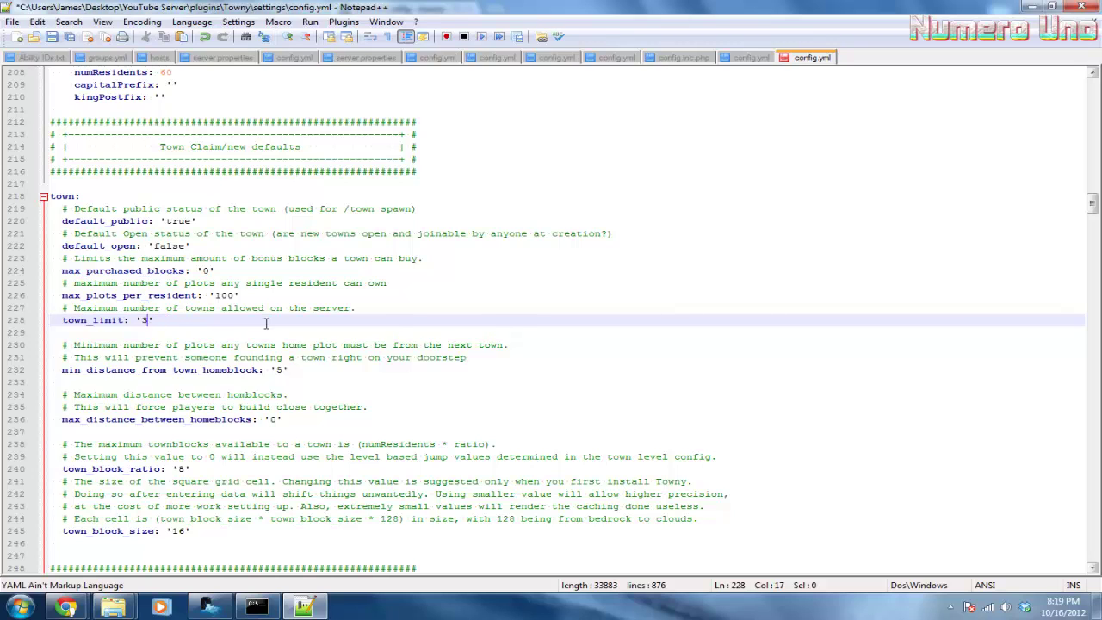
text(50)
drag(284, 370, 276, 370)
click(623, 271)
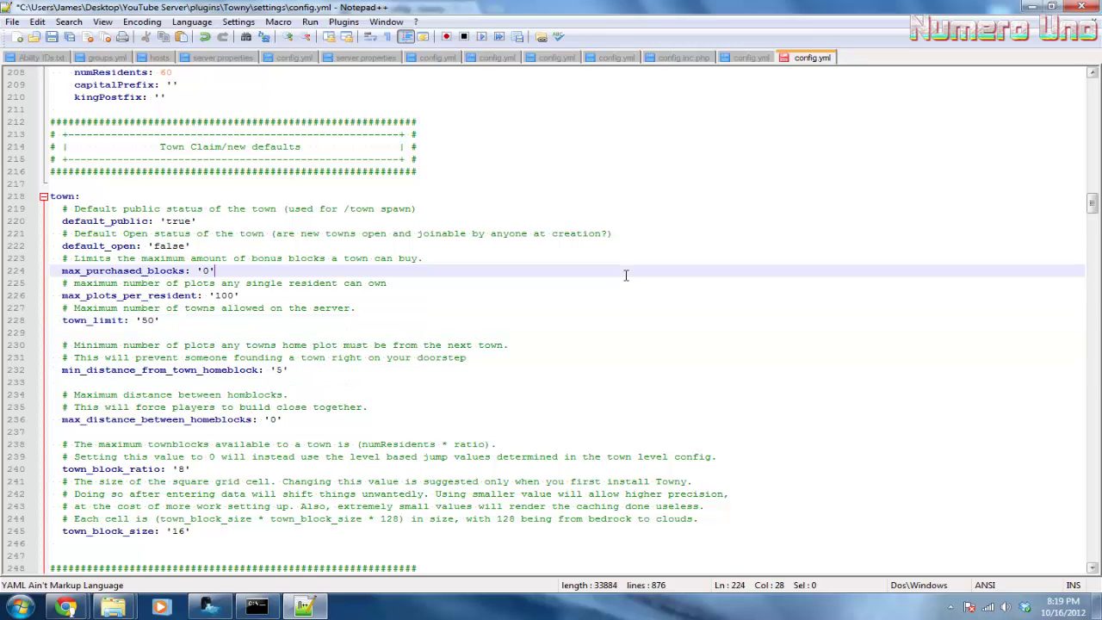
scroll(381, 399, down, 1)
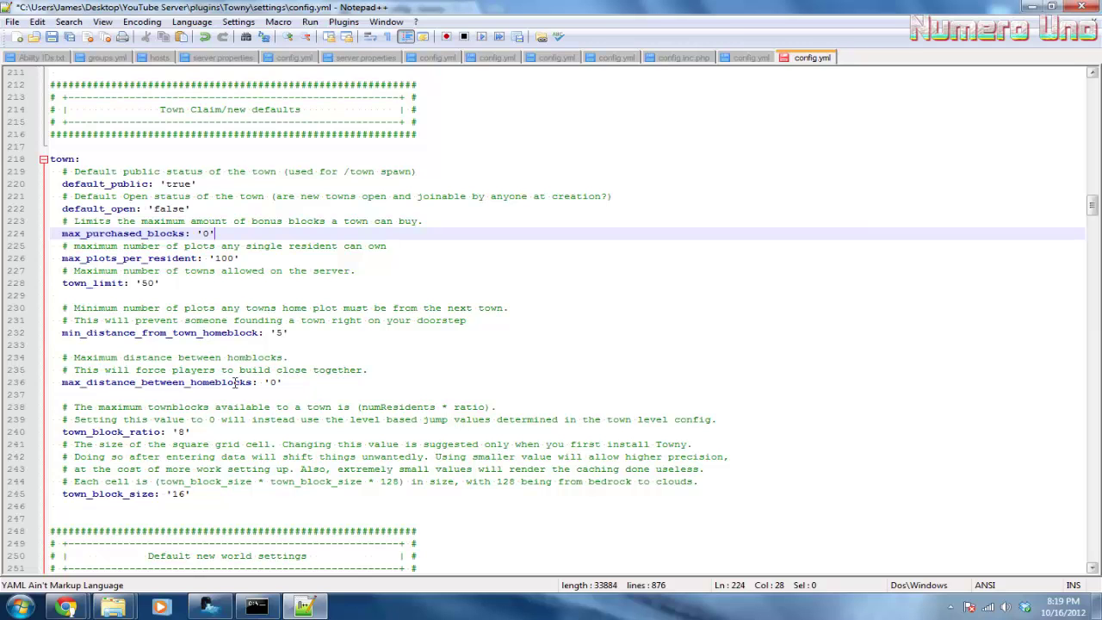
Scroll further down config.yml and dismiss the Norton high memory usage alert.
scroll(233, 381, down, 8)
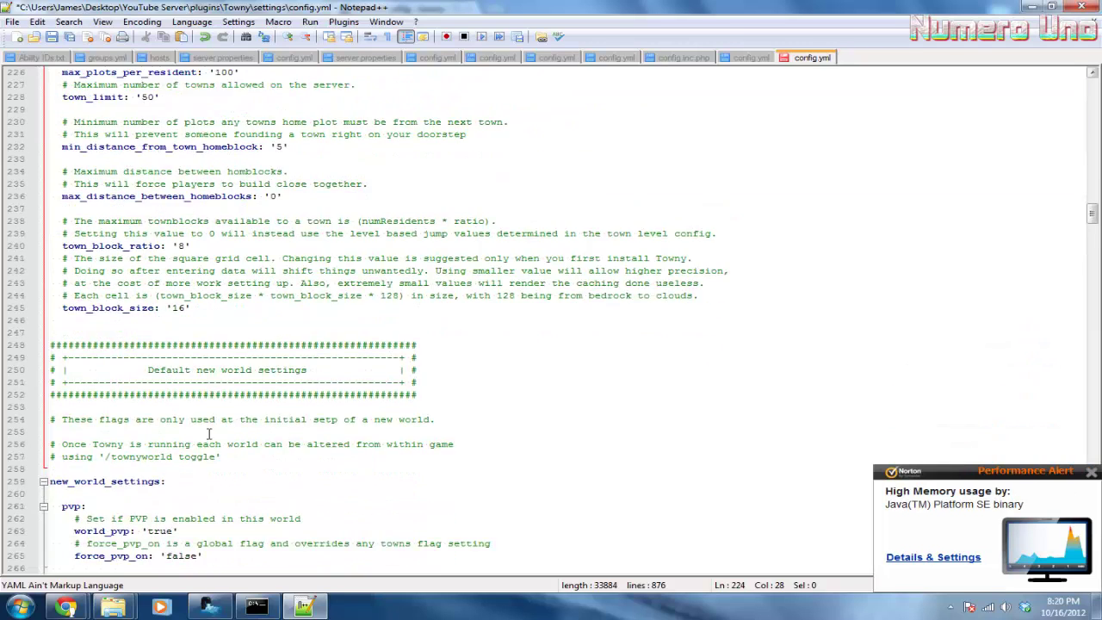
scroll(199, 428, down, 3)
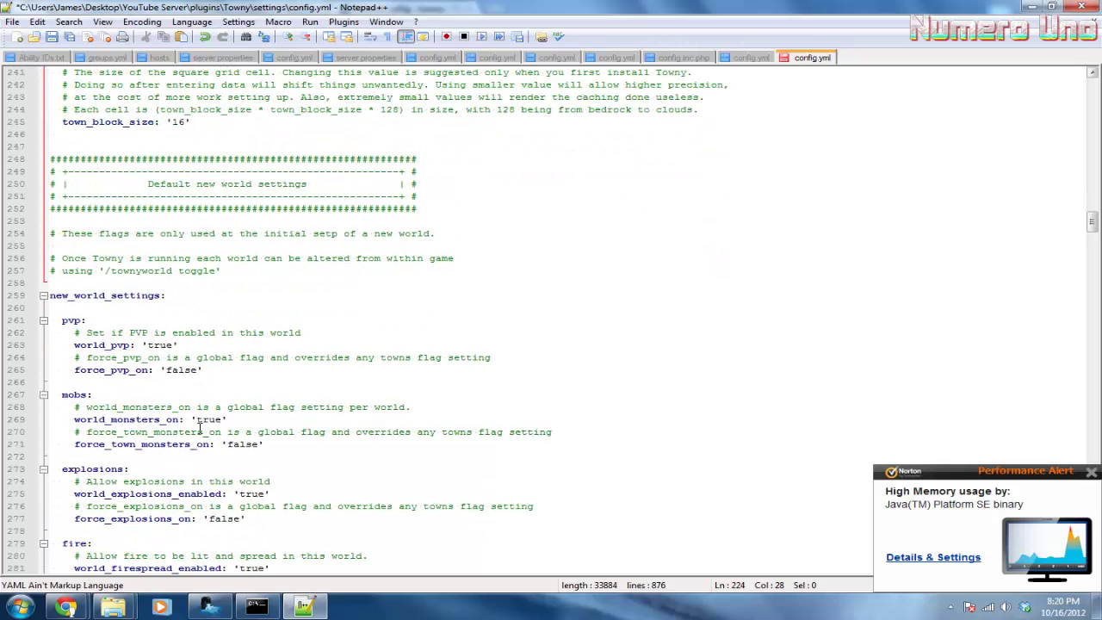
click(1090, 476)
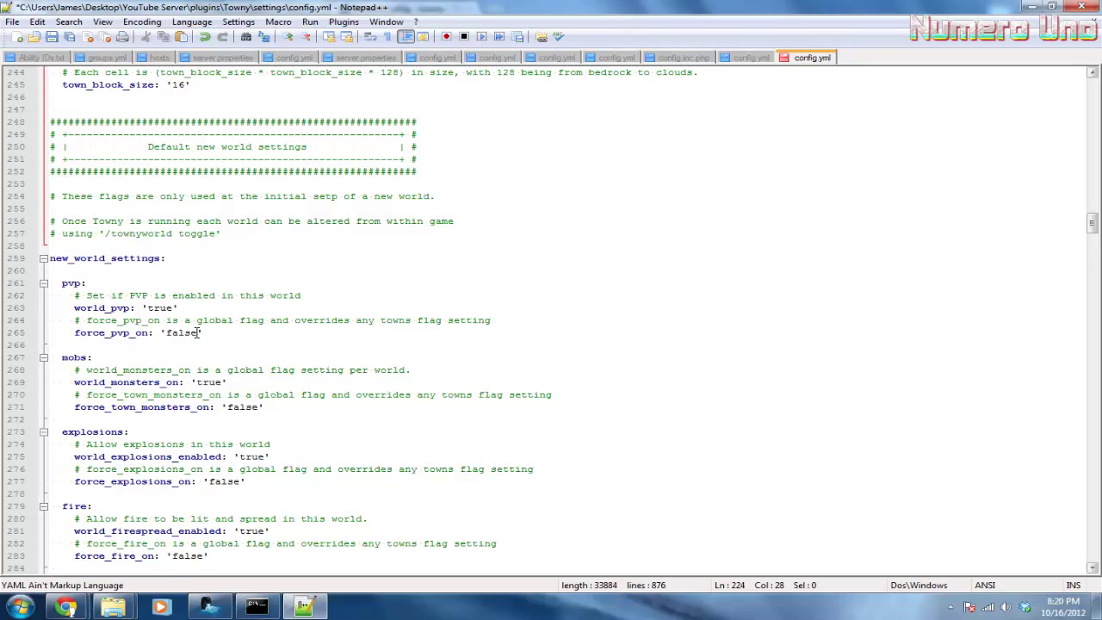
Review the new world settings, including force_pvp_on false and enderman_protect true.
drag(199, 333, 166, 332)
click(235, 308)
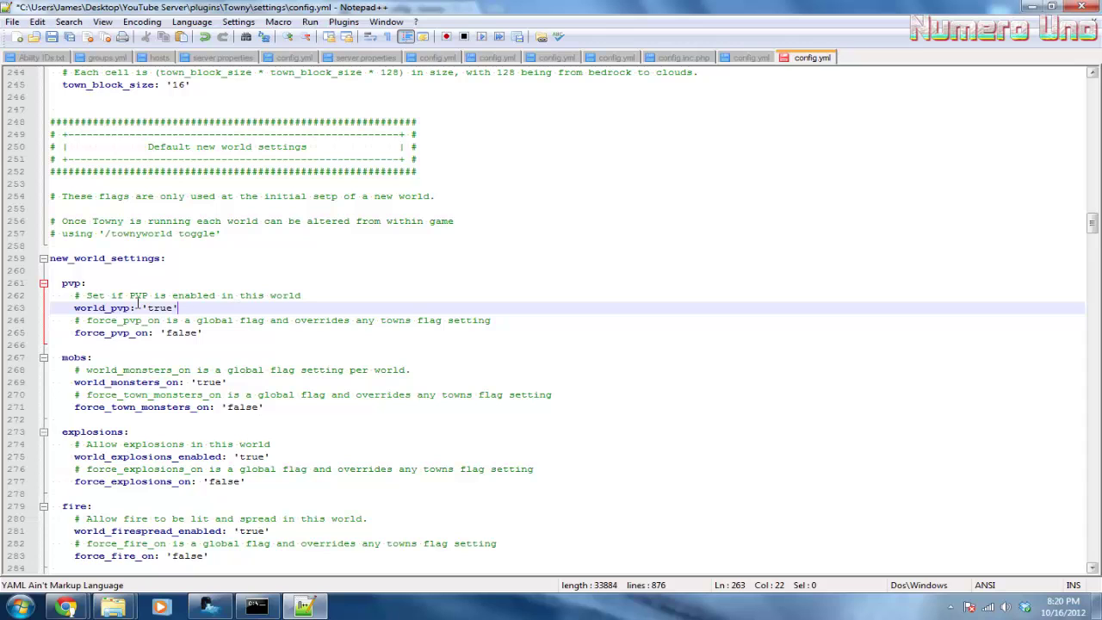
scroll(295, 495, down, 5)
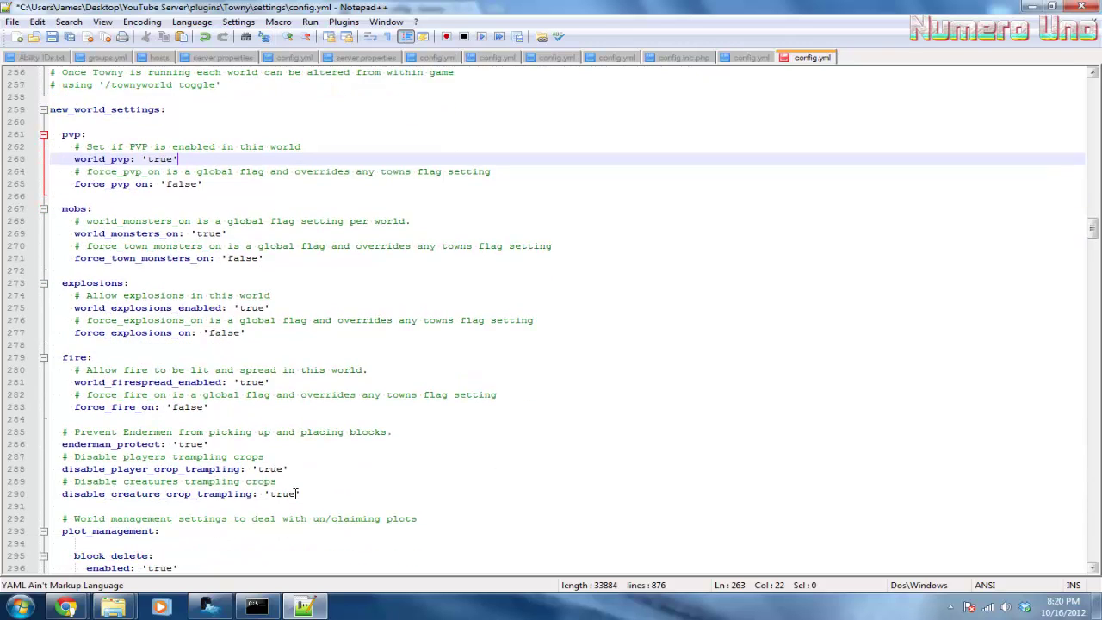
scroll(295, 494, down, 1)
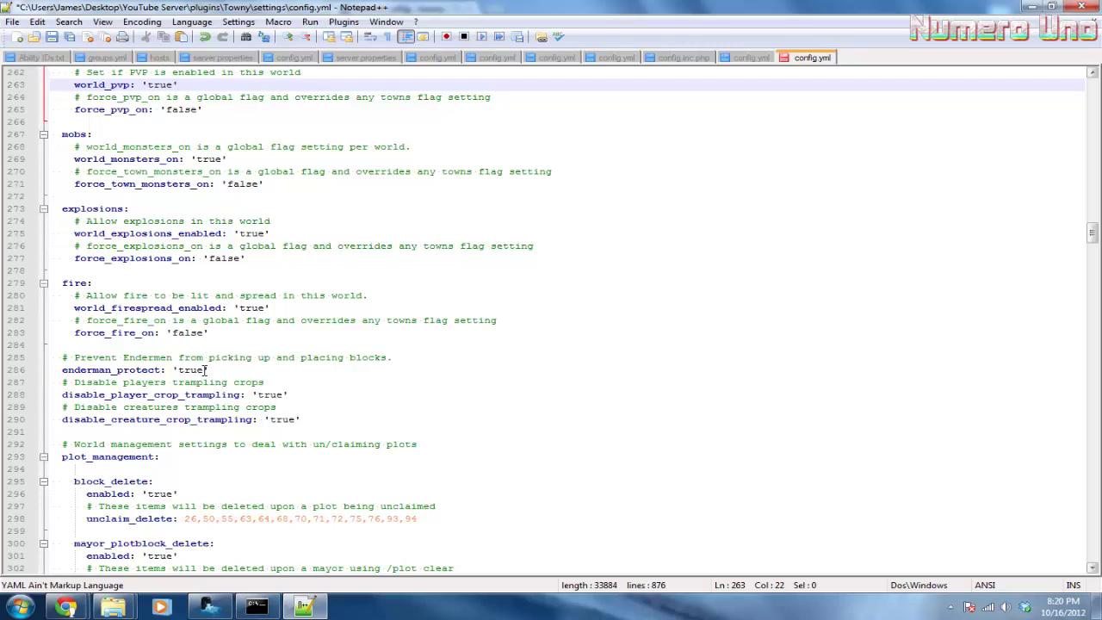
drag(205, 370, 183, 372)
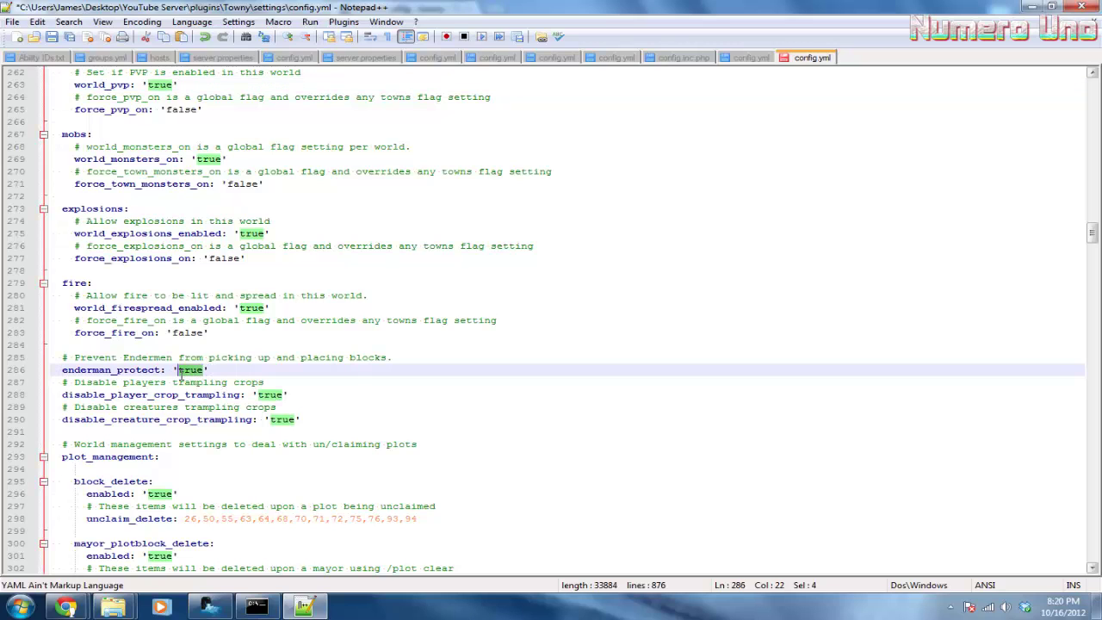
click(240, 357)
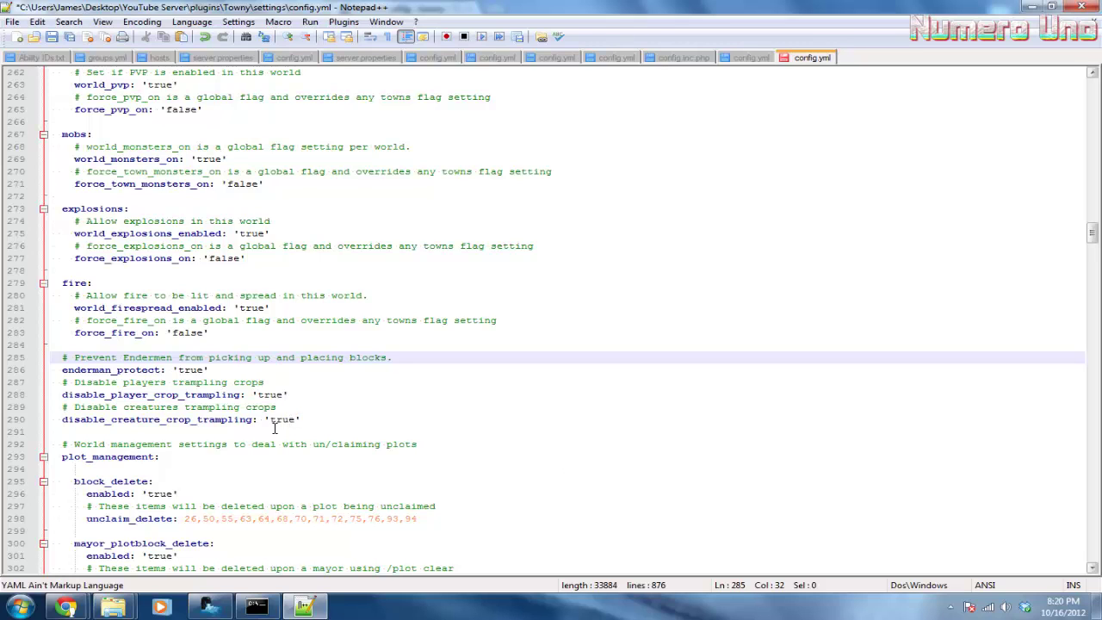
scroll(224, 469, down, 2)
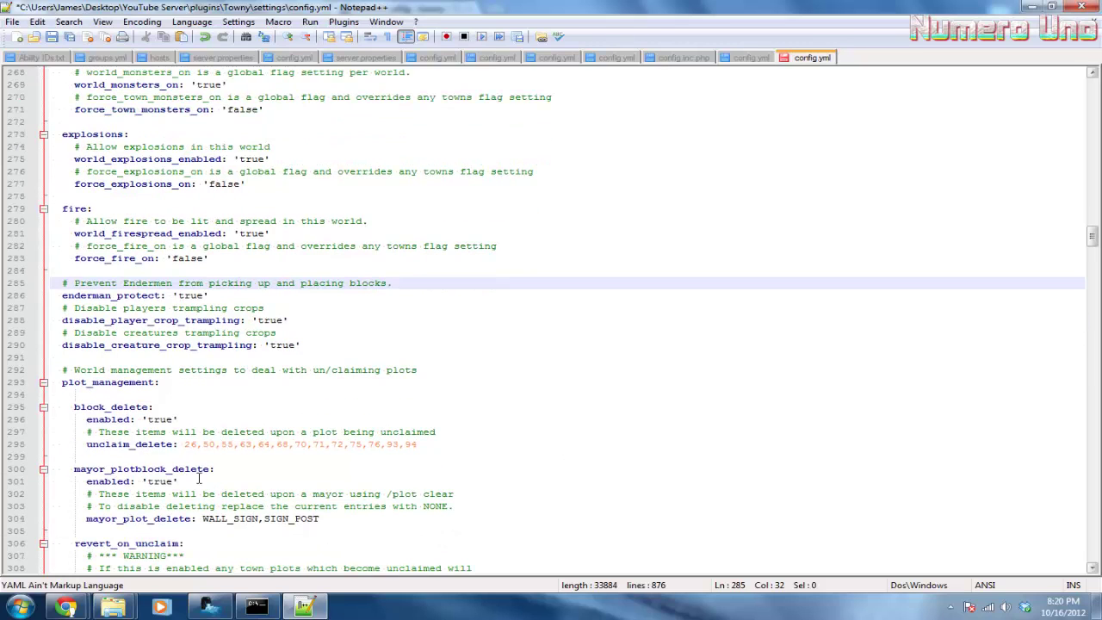
scroll(199, 475, down, 1)
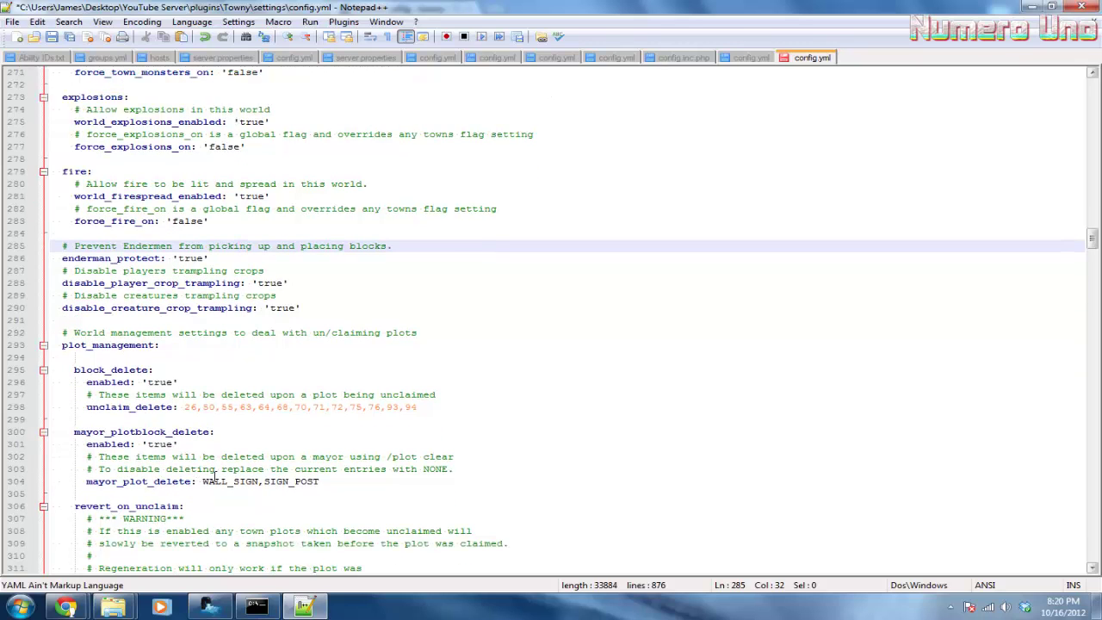
scroll(214, 476, down, 12)
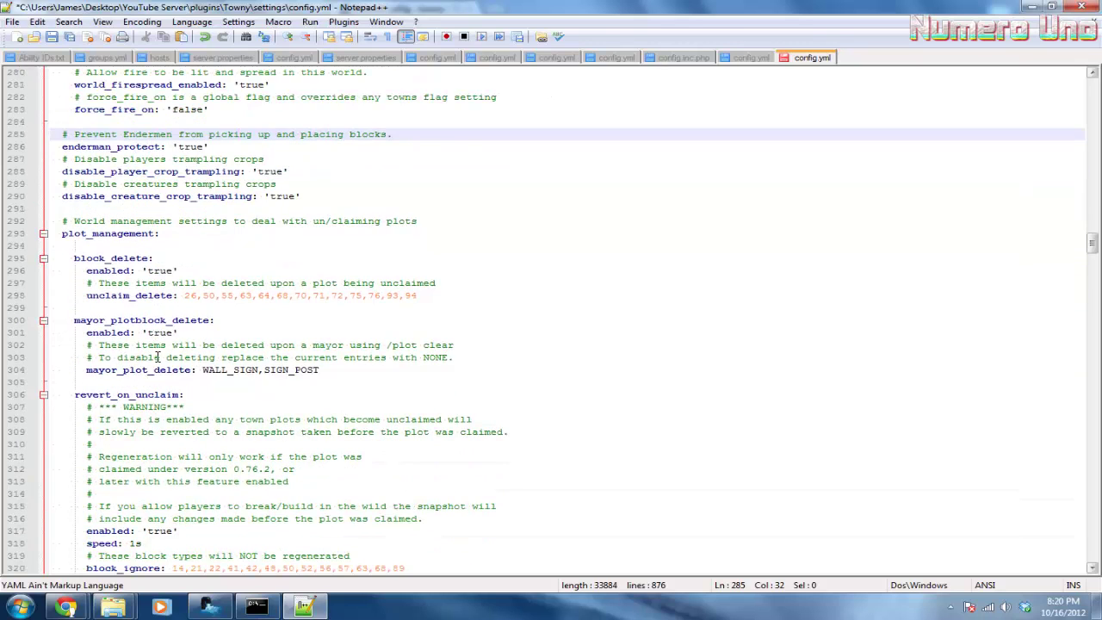
scroll(110, 274, down, 3)
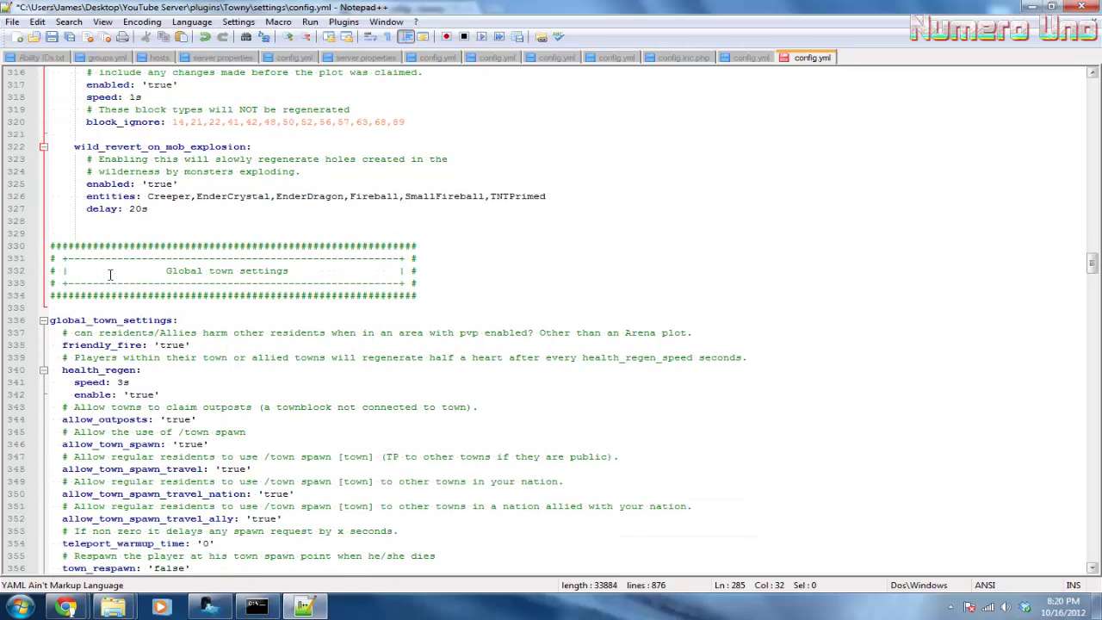
scroll(110, 275, down, 1)
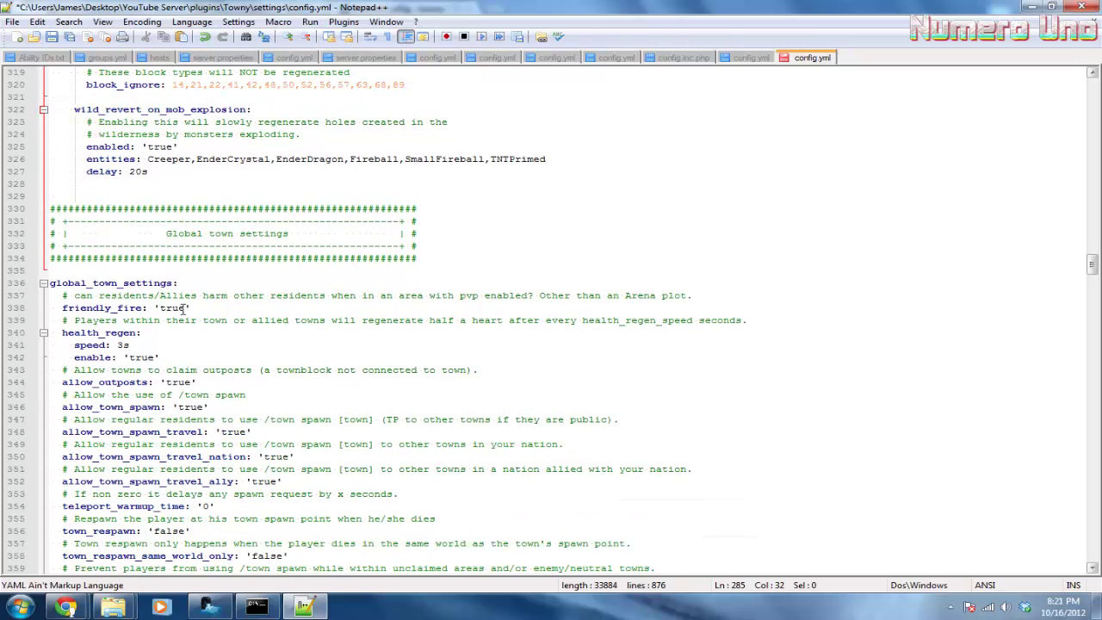
double_click(177, 307)
click(222, 285)
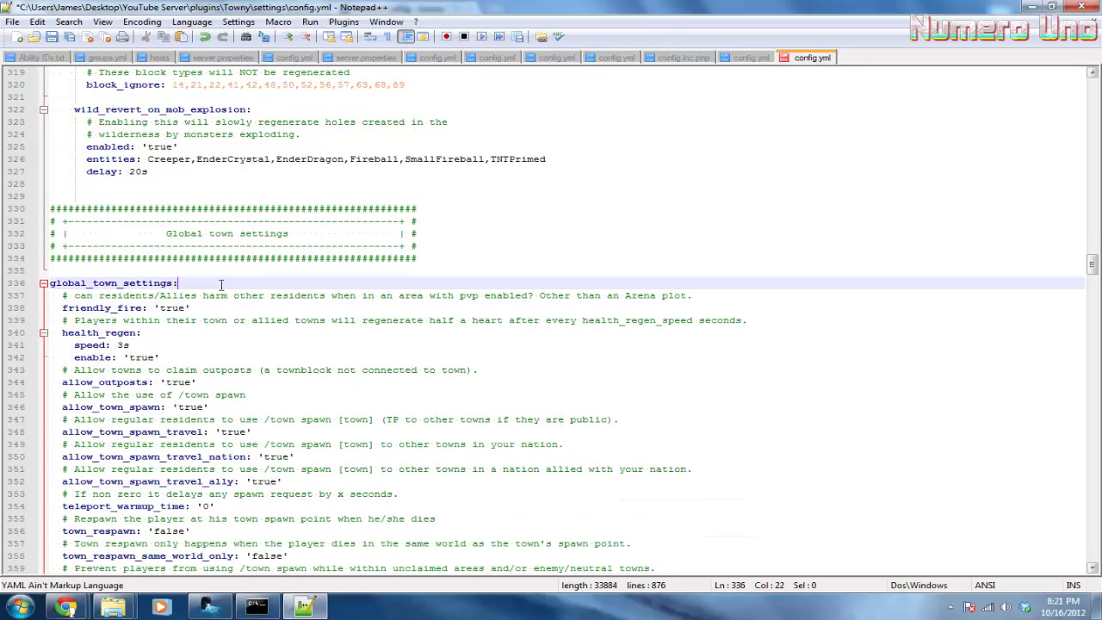
scroll(189, 319, down, 1)
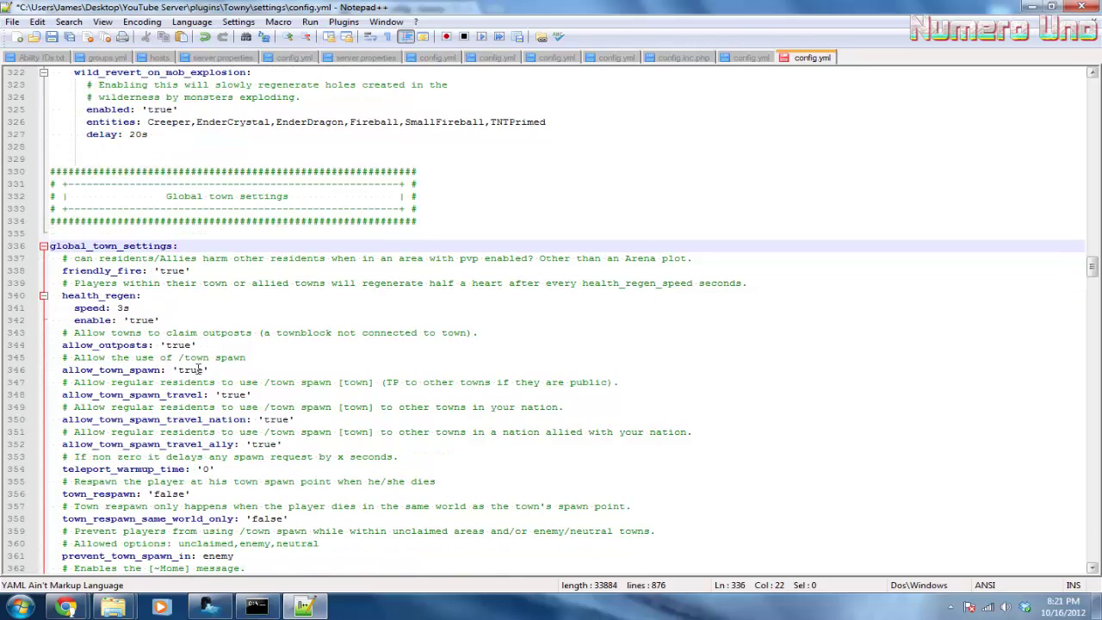
double_click(200, 368)
click(256, 349)
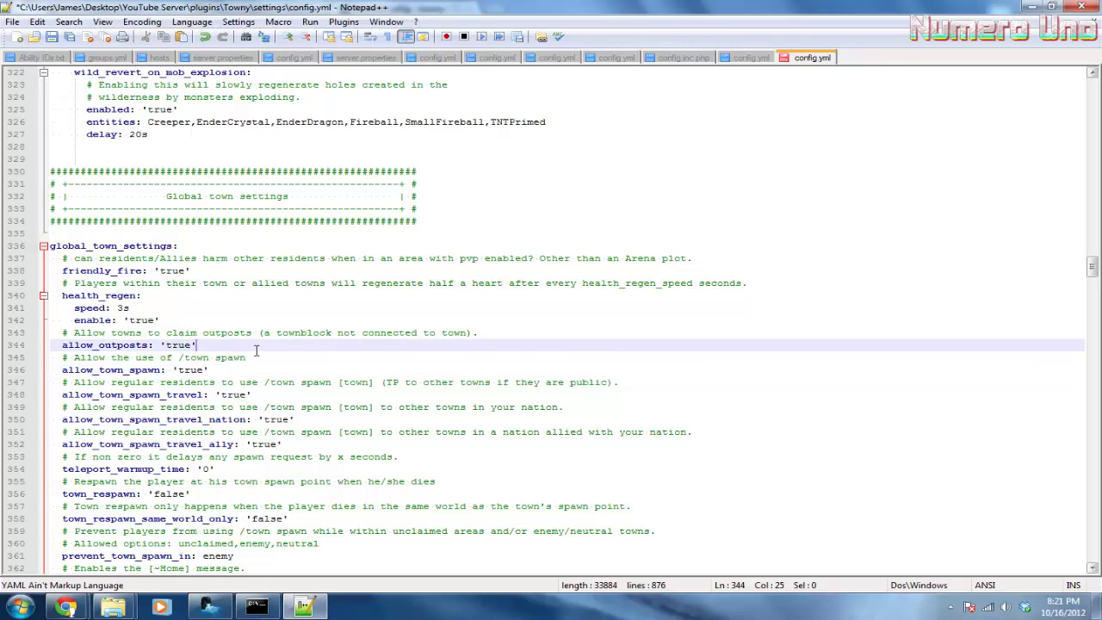
scroll(186, 361, down, 2)
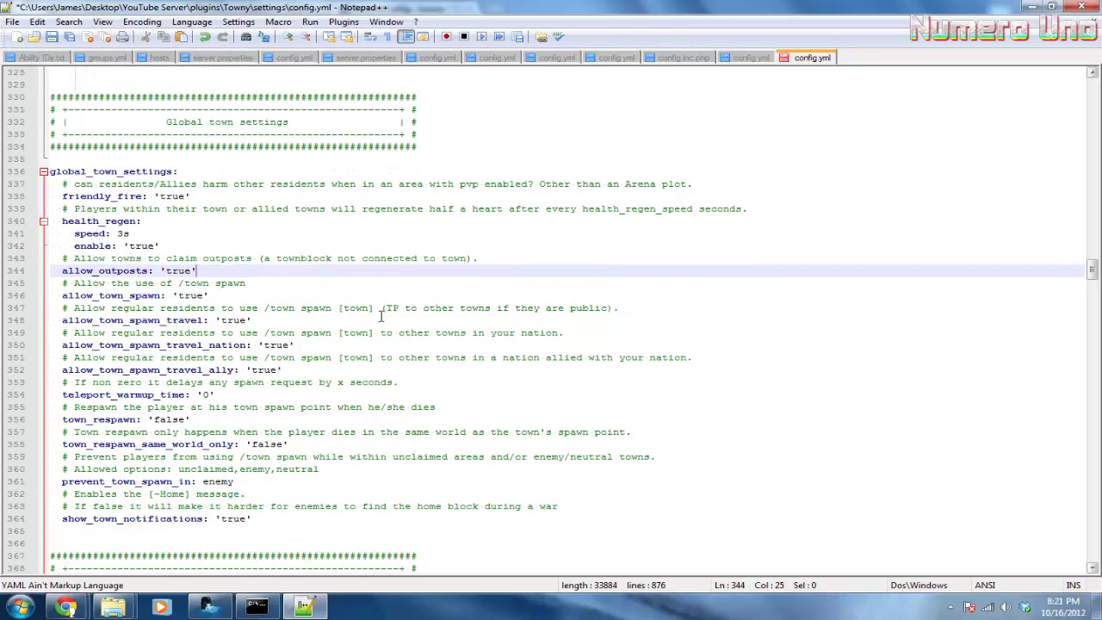
scroll(252, 338, down, 4)
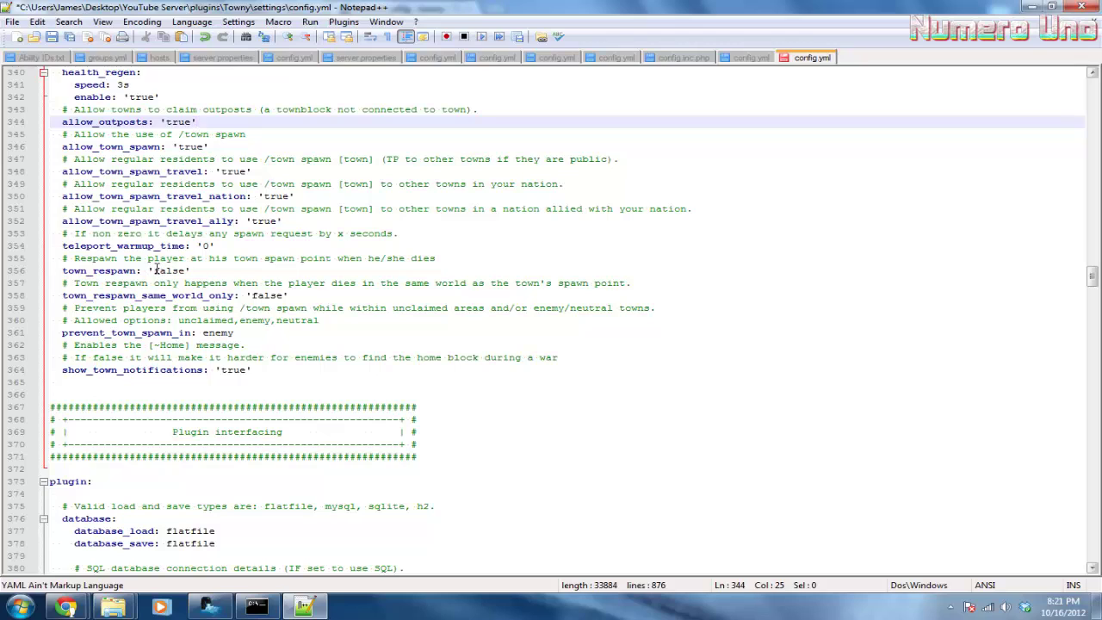
drag(157, 270, 187, 269)
click(203, 269)
scroll(200, 271, down, 3)
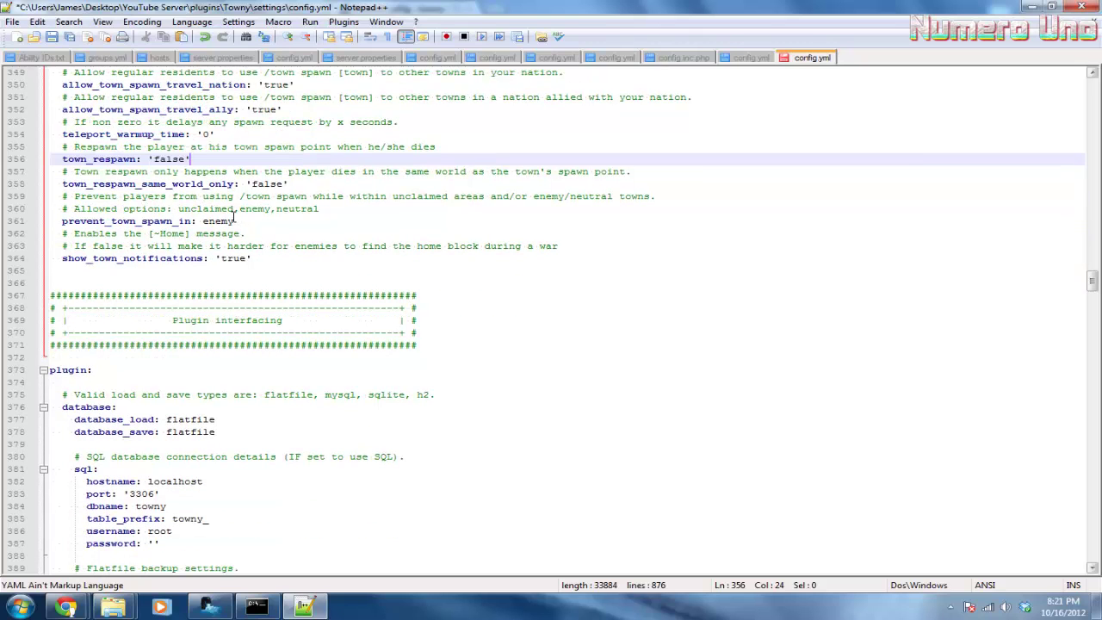
scroll(235, 216, down, 11)
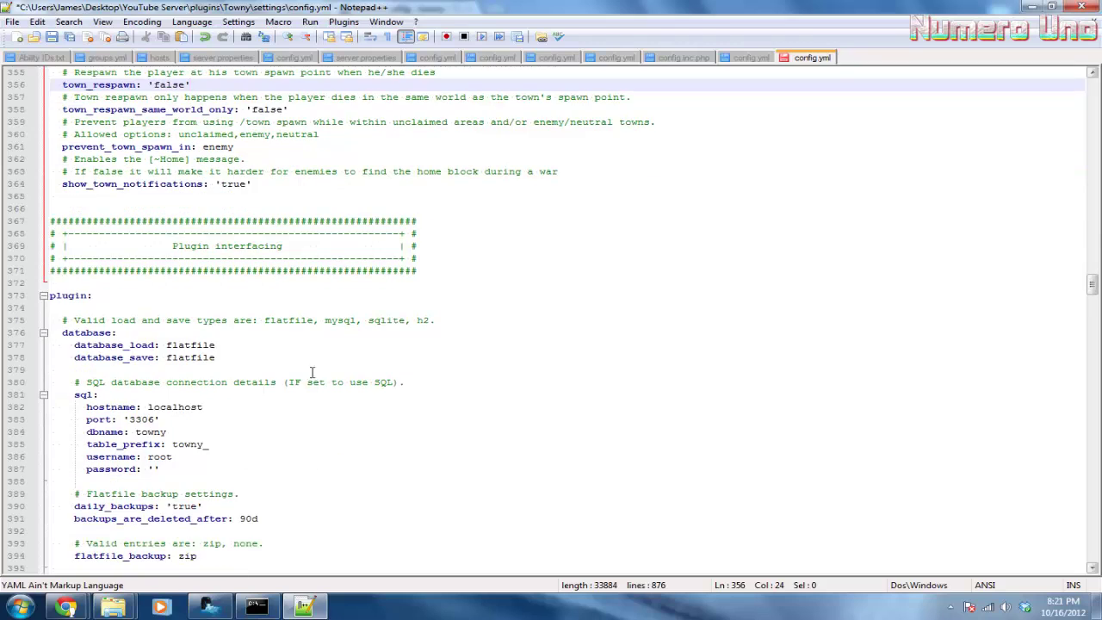
scroll(140, 383, up, 4)
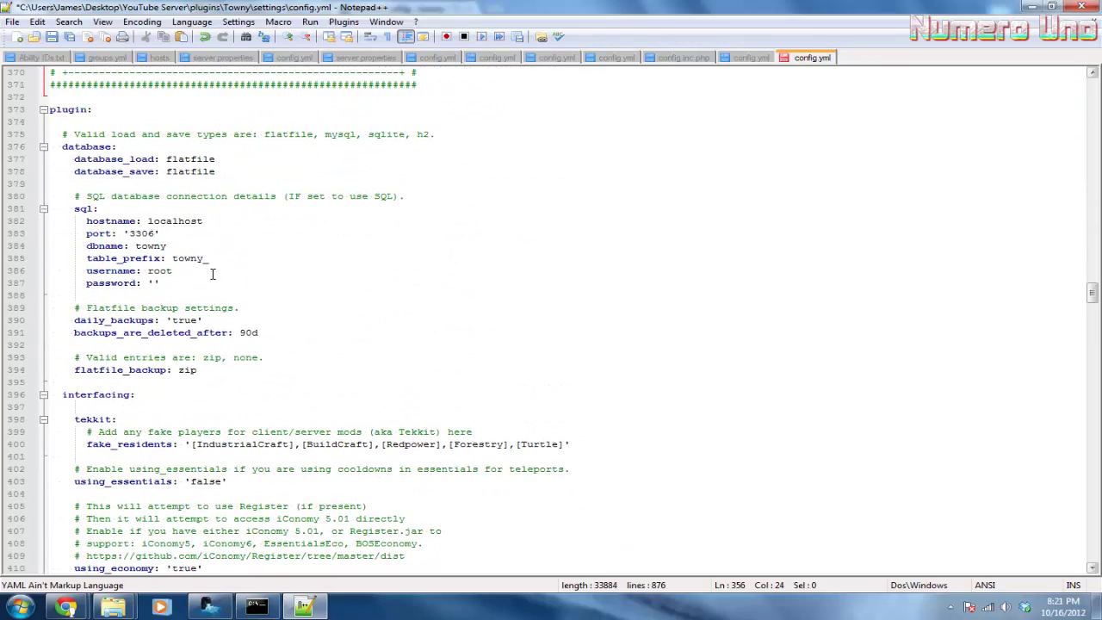
drag(212, 281, 41, 221)
click(374, 184)
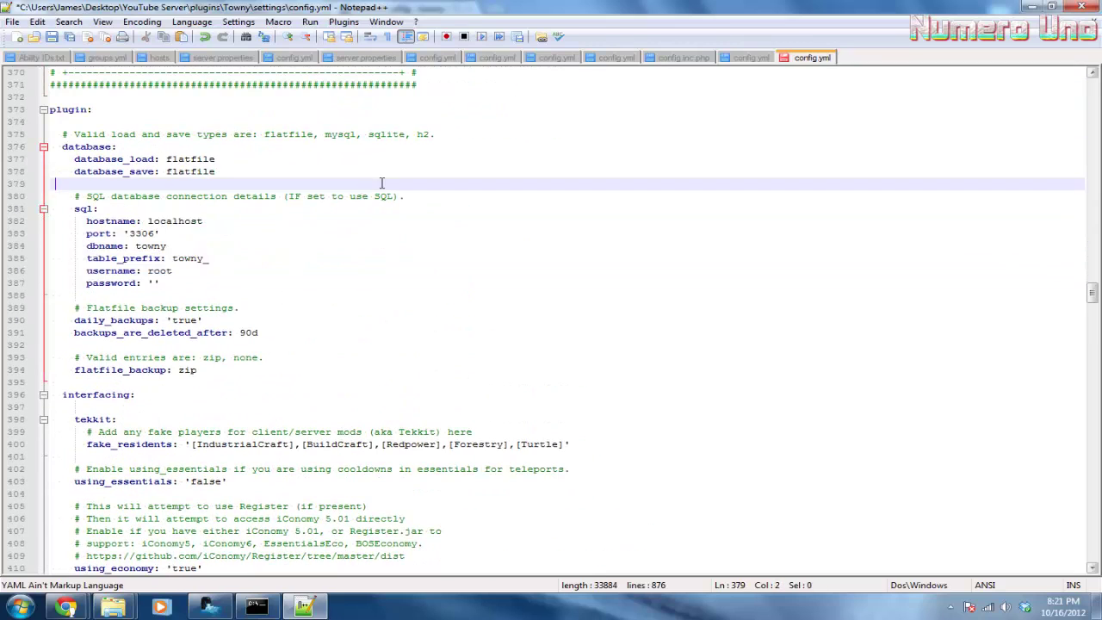
scroll(374, 184, down, 20)
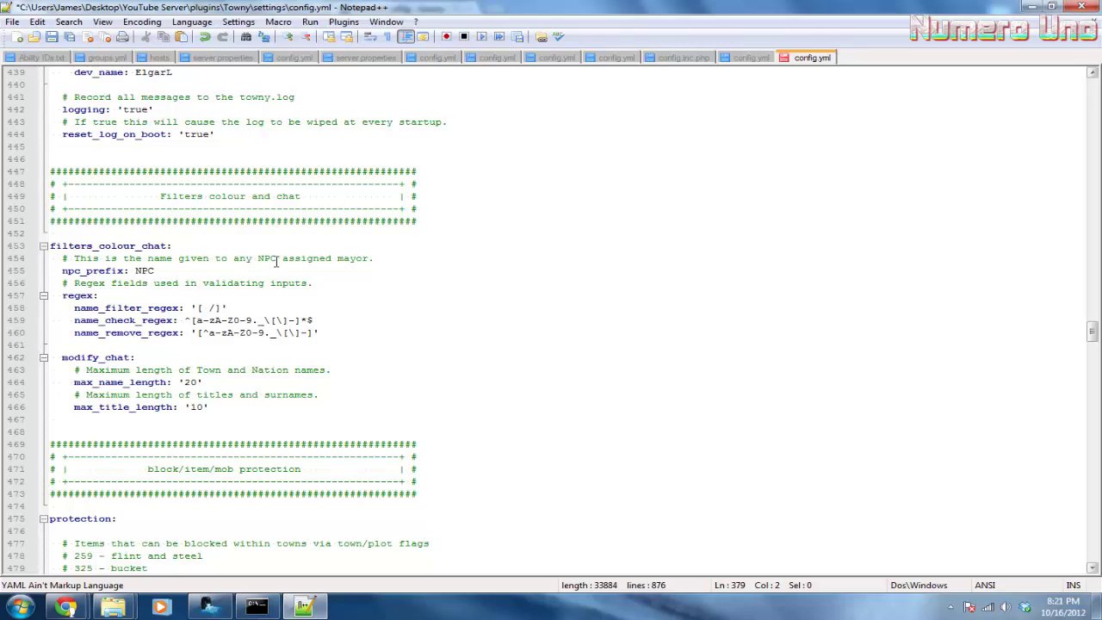
double_click(145, 271)
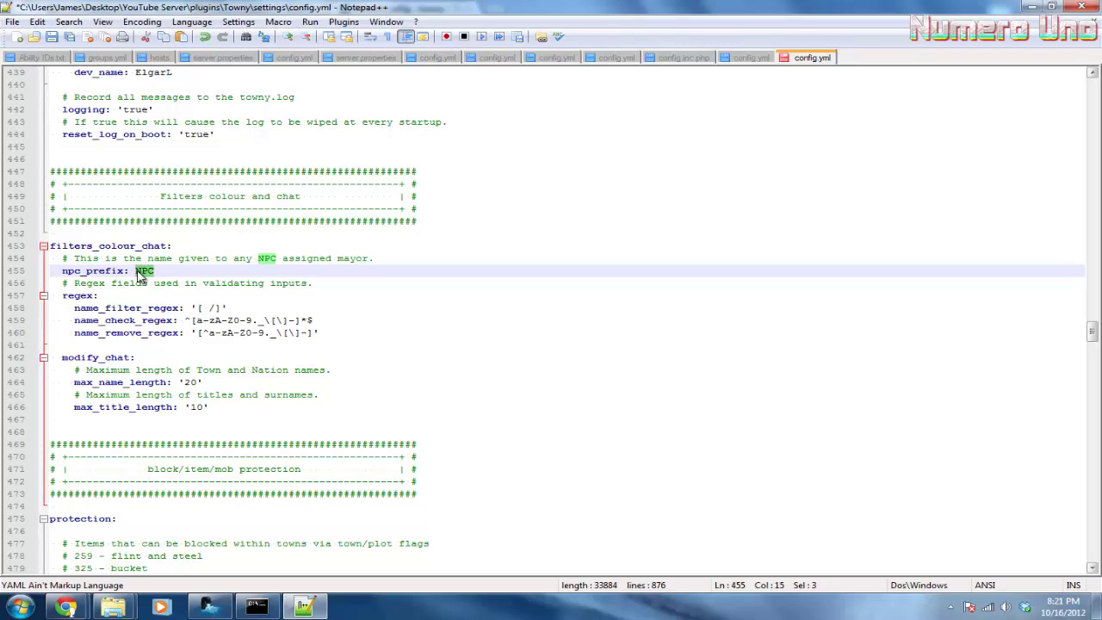
click(179, 271)
drag(179, 270, 135, 272)
click(186, 271)
click(168, 271)
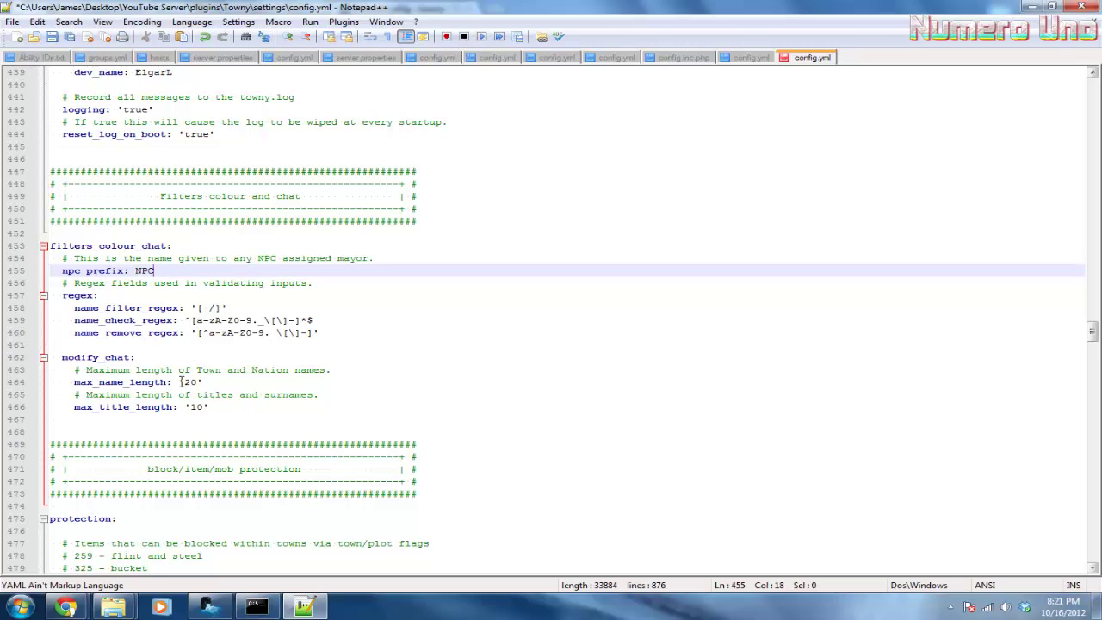
scroll(178, 381, down, 1)
scroll(178, 381, down, 1)
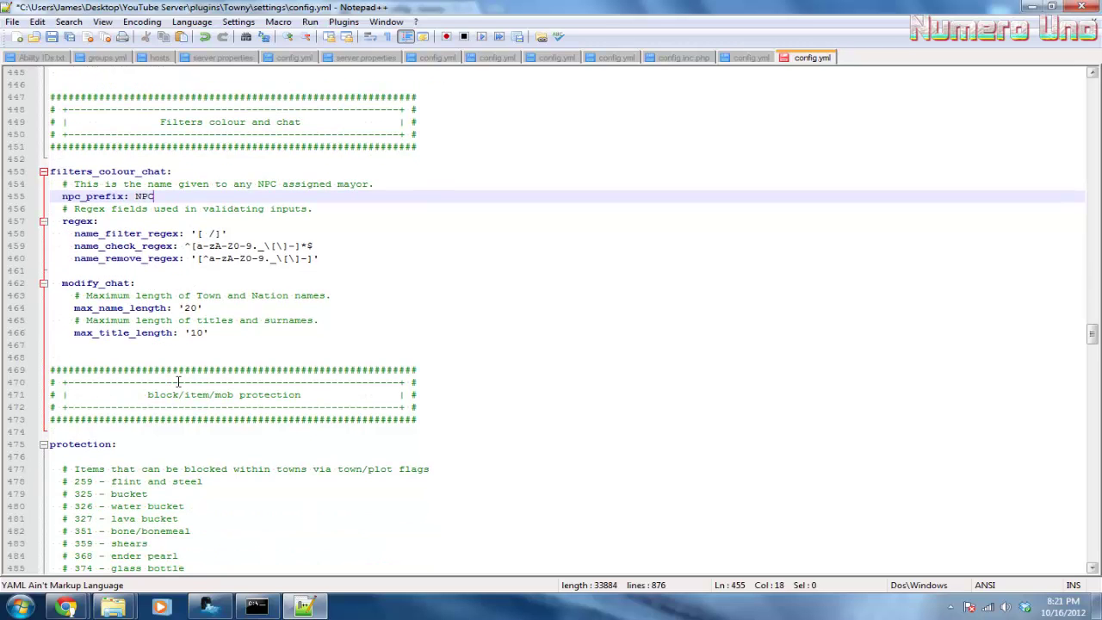
drag(185, 307, 190, 307)
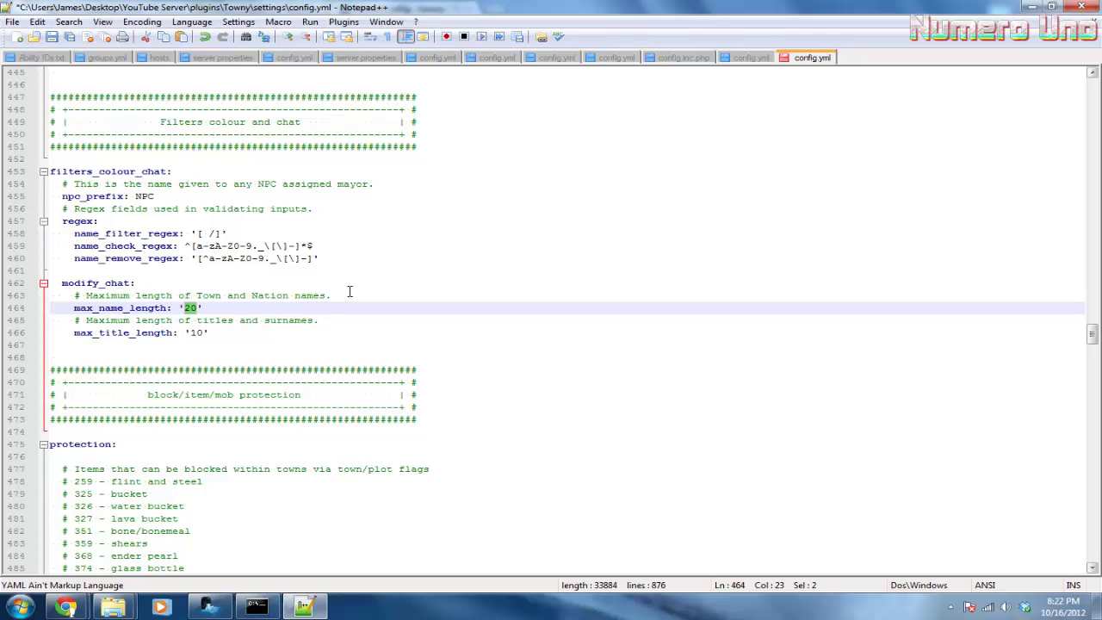
click(281, 295)
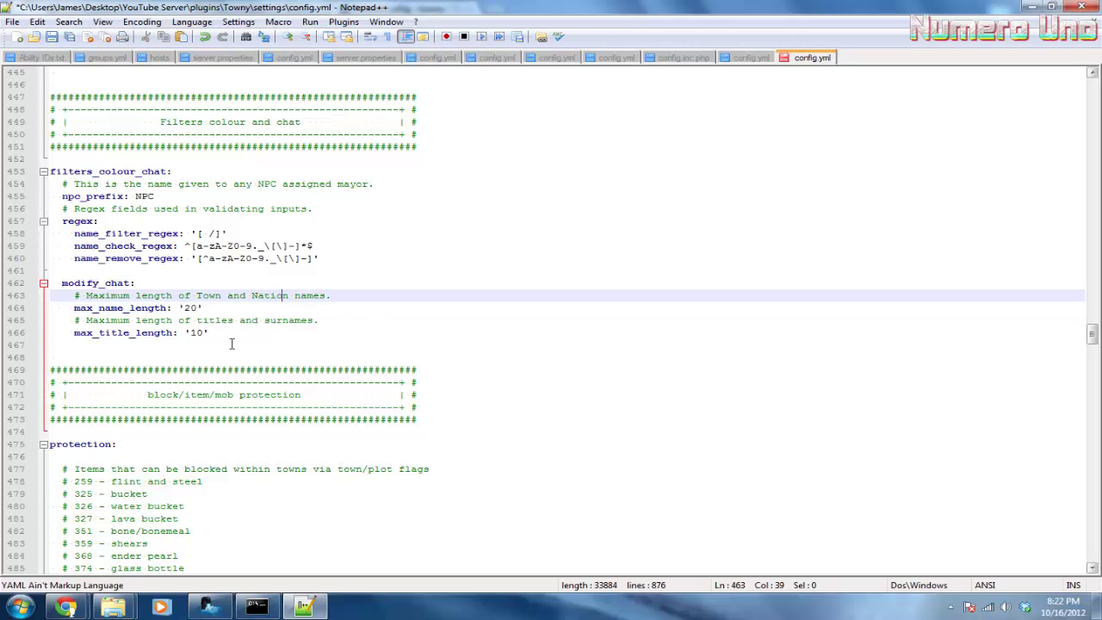
scroll(130, 345, down, 6)
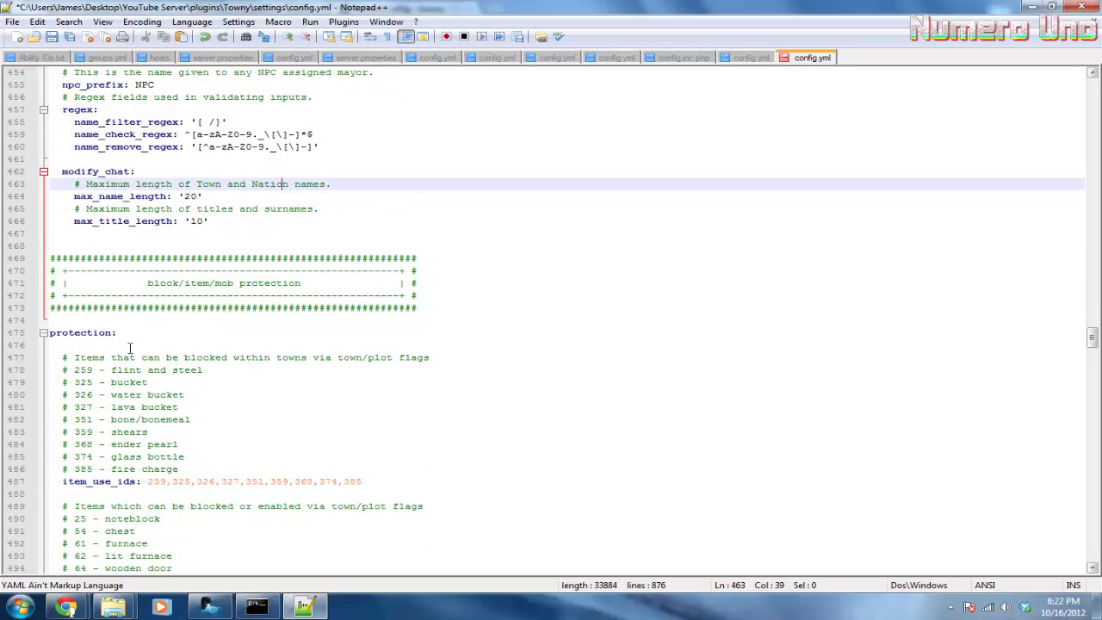
scroll(129, 284, down, 3)
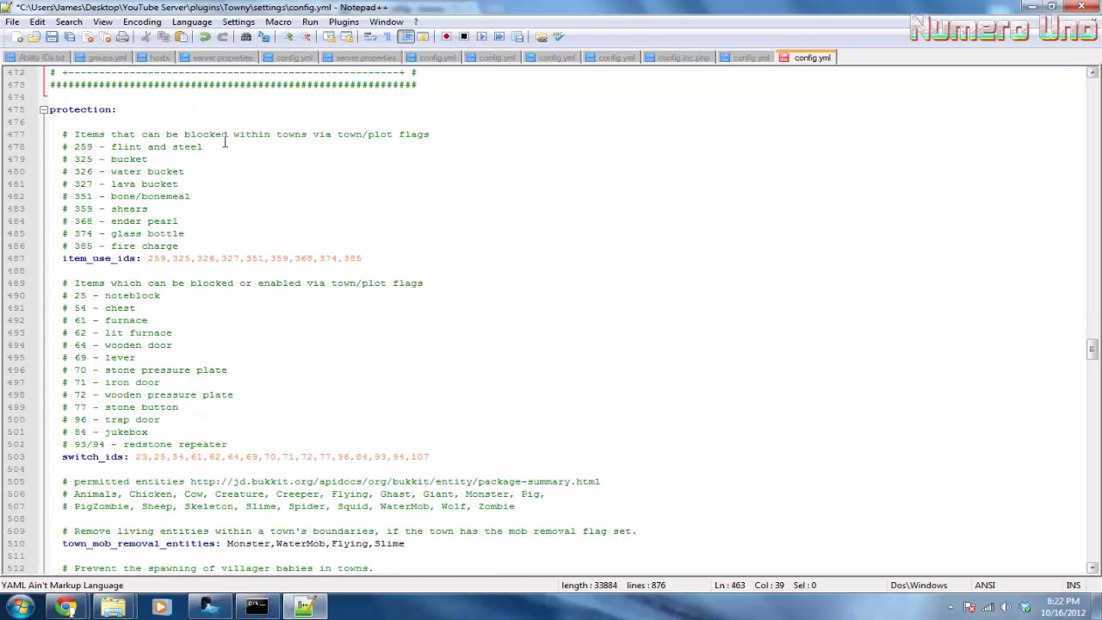
click(66, 147)
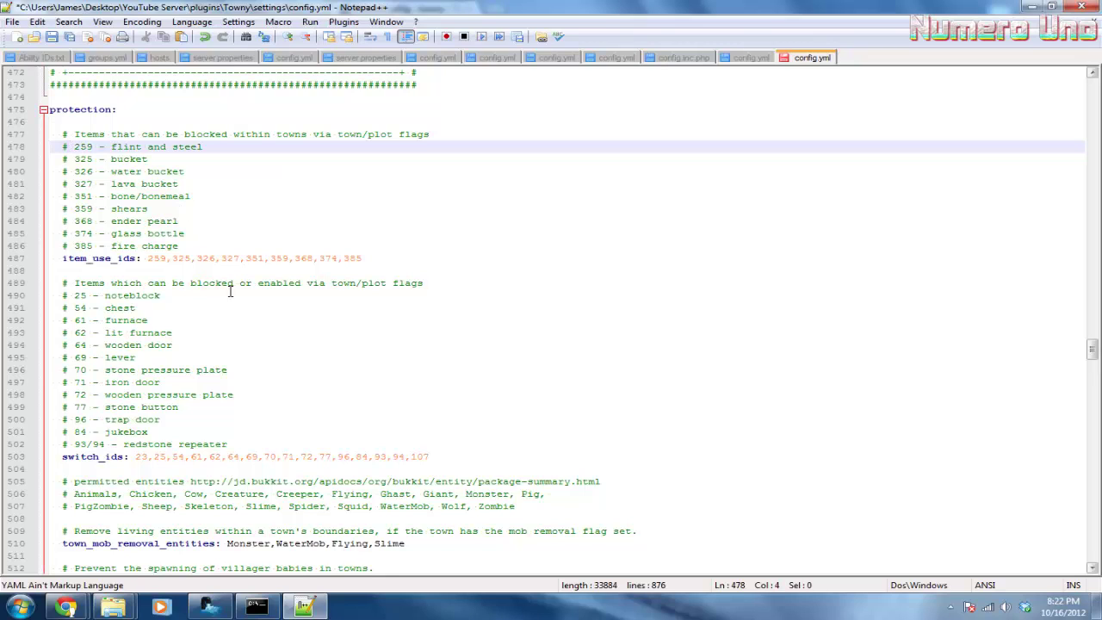
click(371, 246)
click(368, 257)
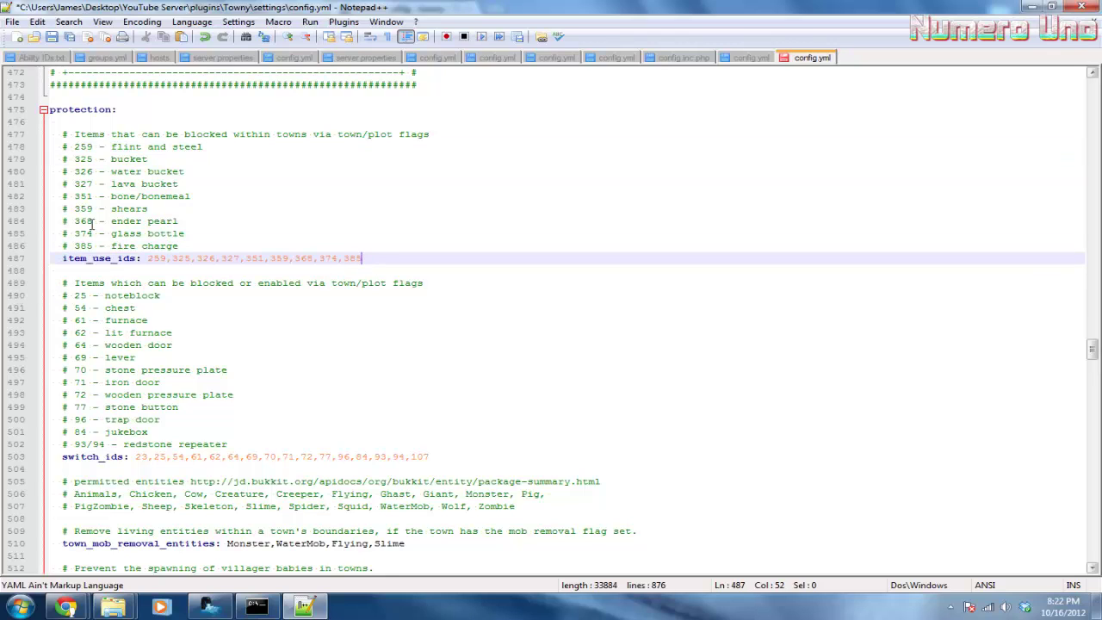
click(69, 147)
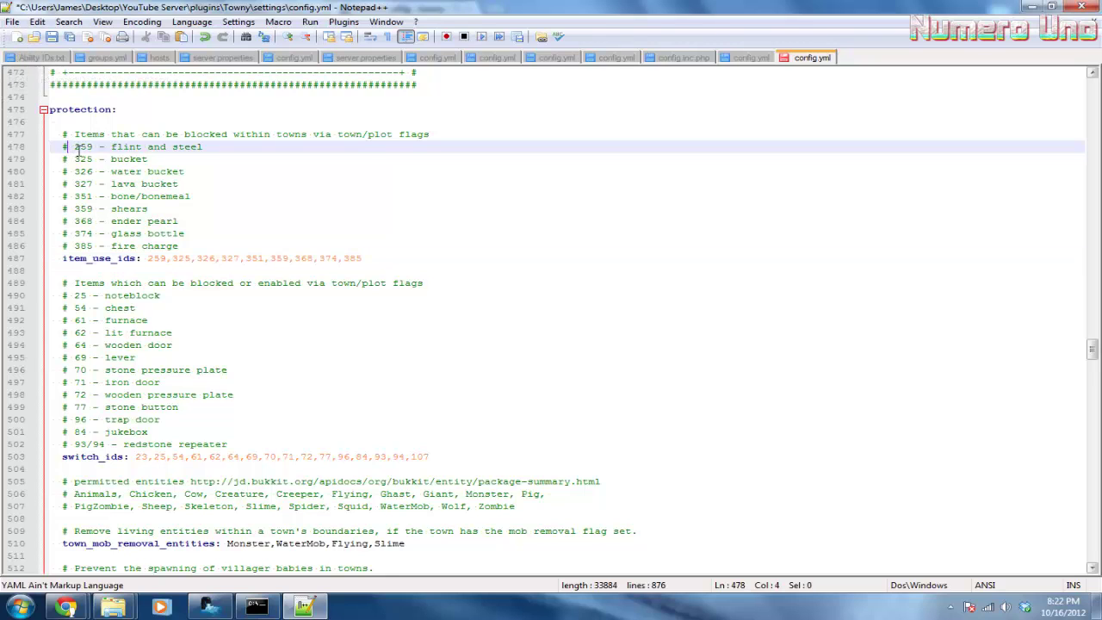
click(446, 271)
scroll(422, 284, down, 5)
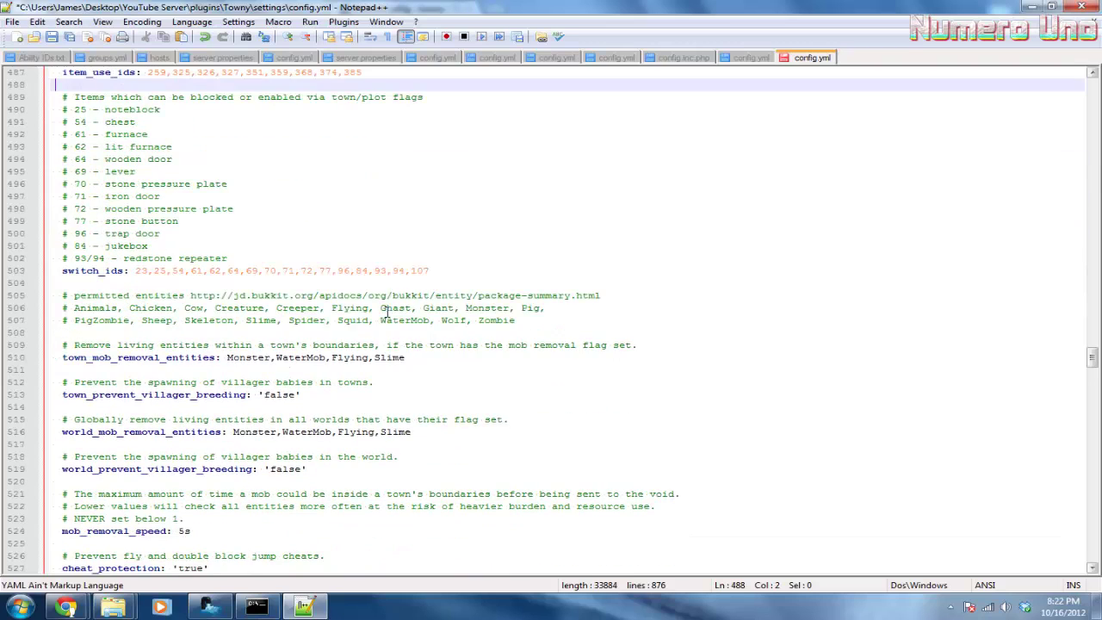
scroll(162, 398, down, 5)
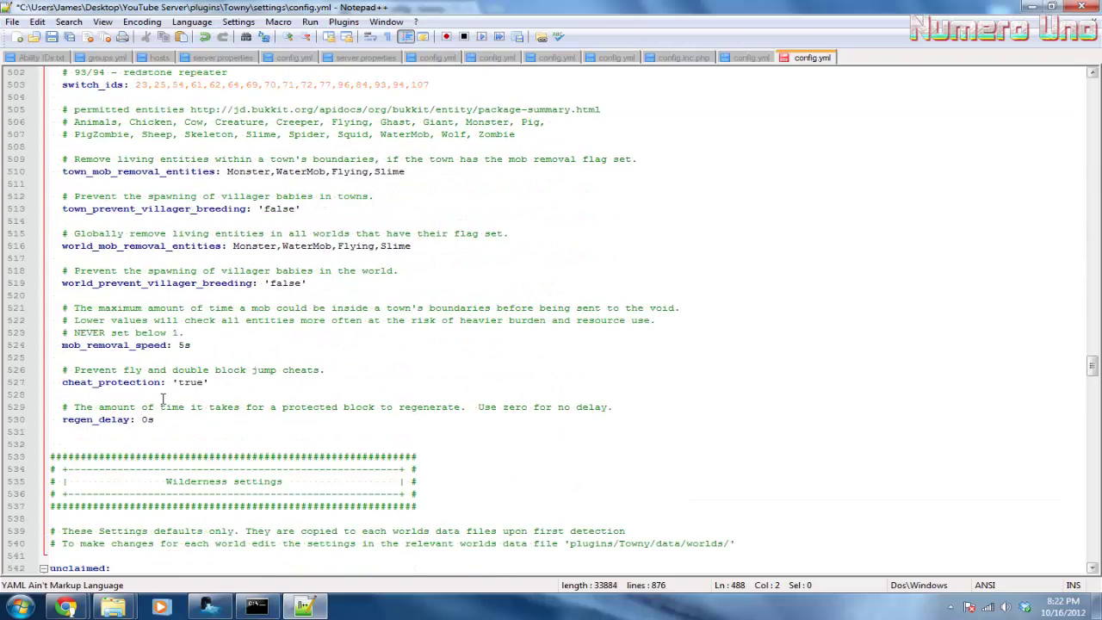
scroll(162, 398, down, 1)
scroll(164, 398, down, 20)
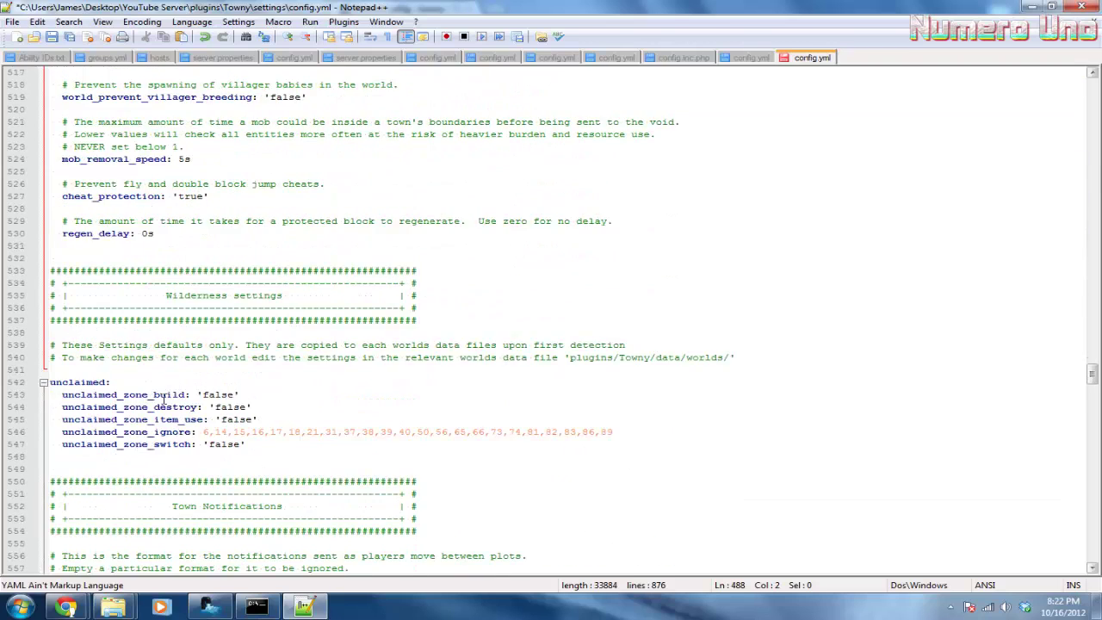
scroll(163, 398, down, 14)
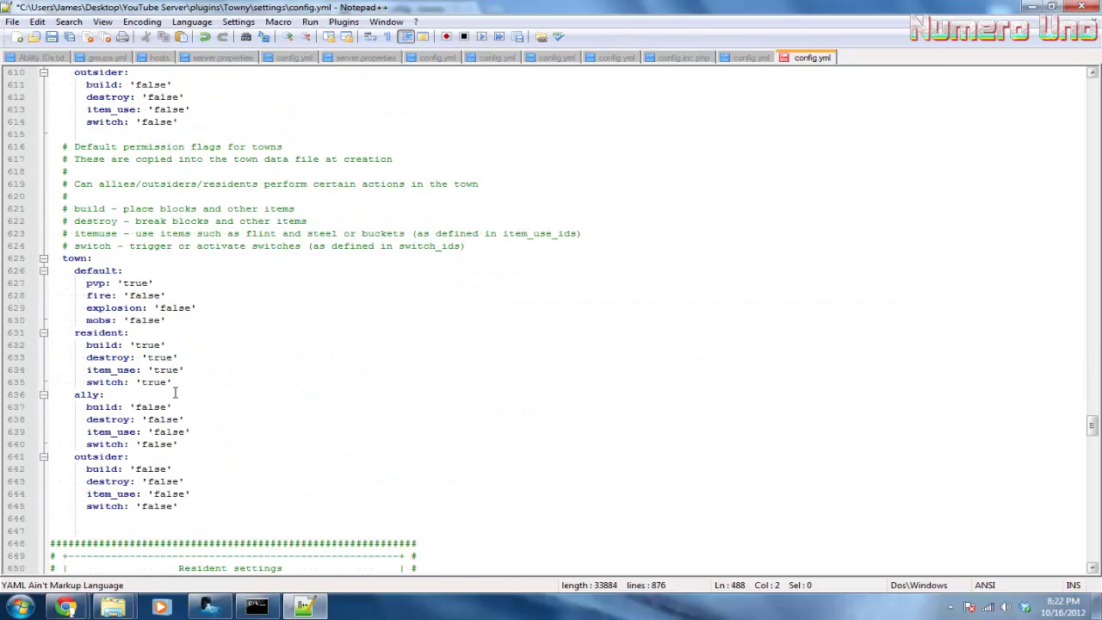
scroll(118, 263, up, 10)
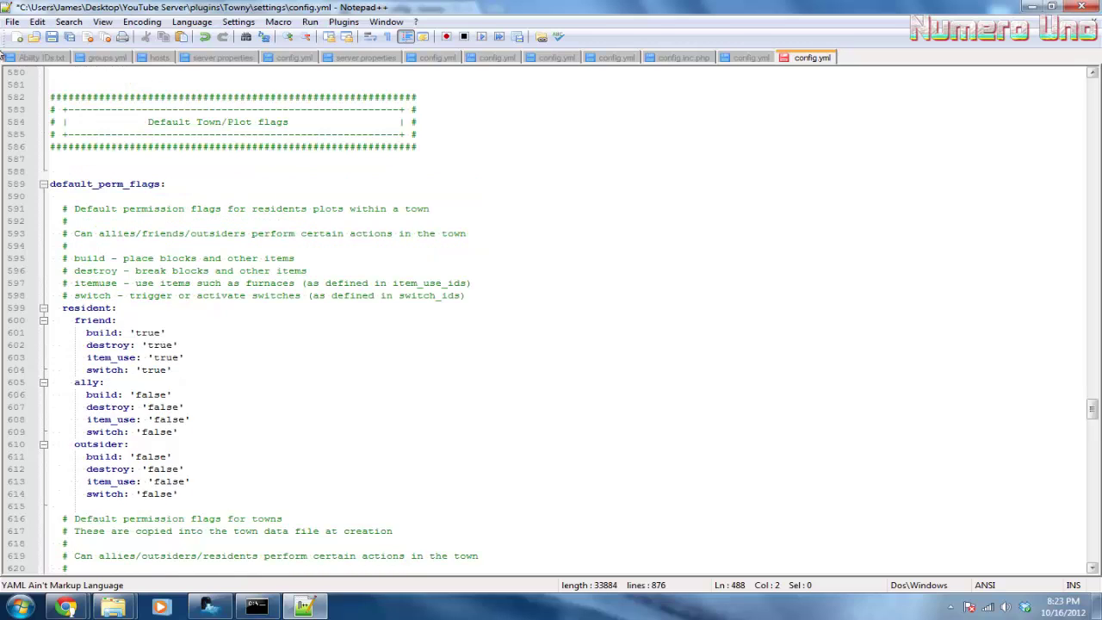
scroll(226, 437, down, 2)
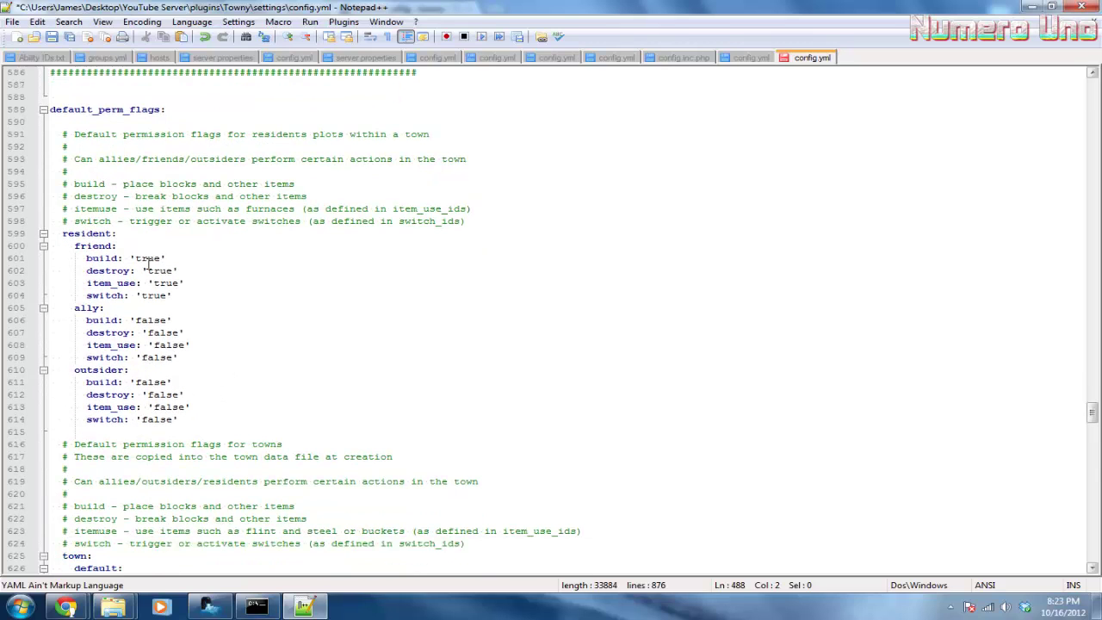
scroll(144, 215, down, 1)
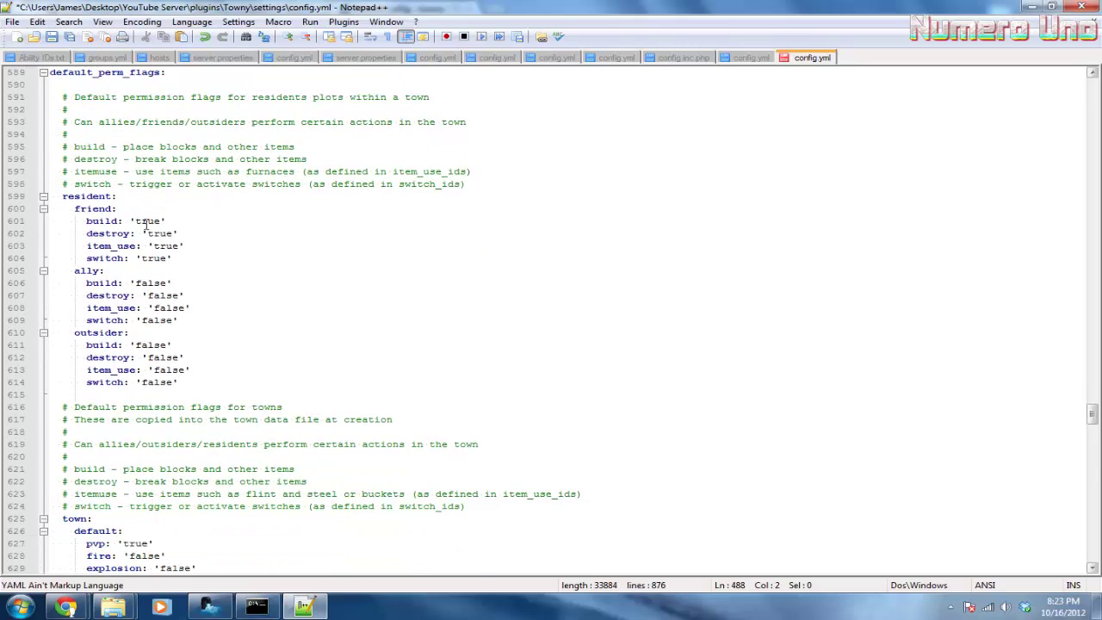
scroll(146, 225, down, 1)
scroll(199, 308, down, 1)
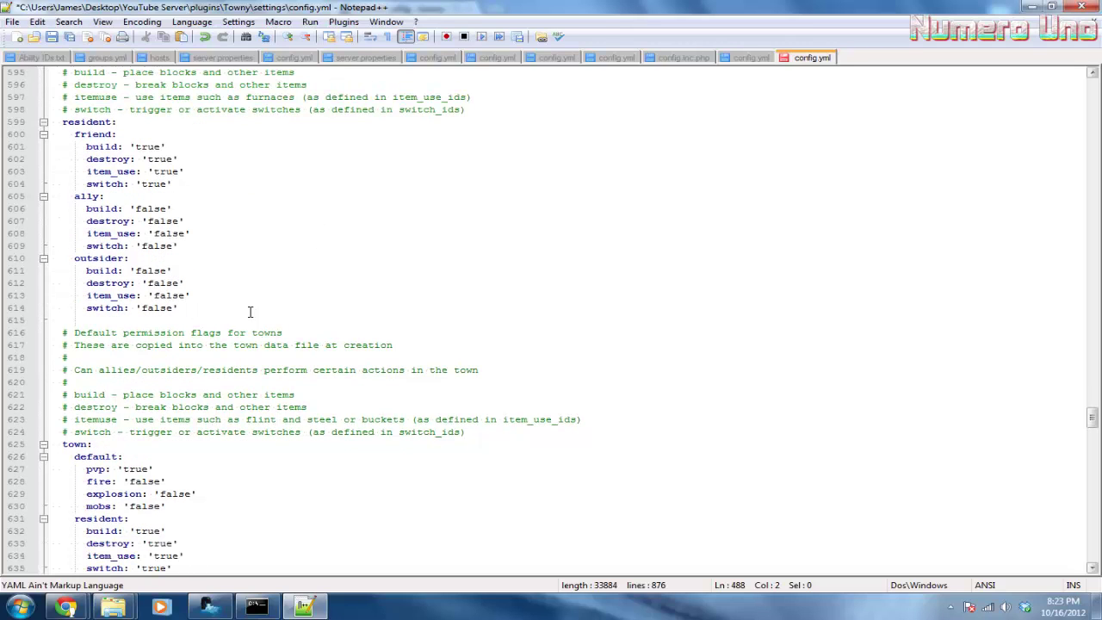
drag(136, 269, 167, 271)
click(169, 270)
scroll(170, 271, up, 2)
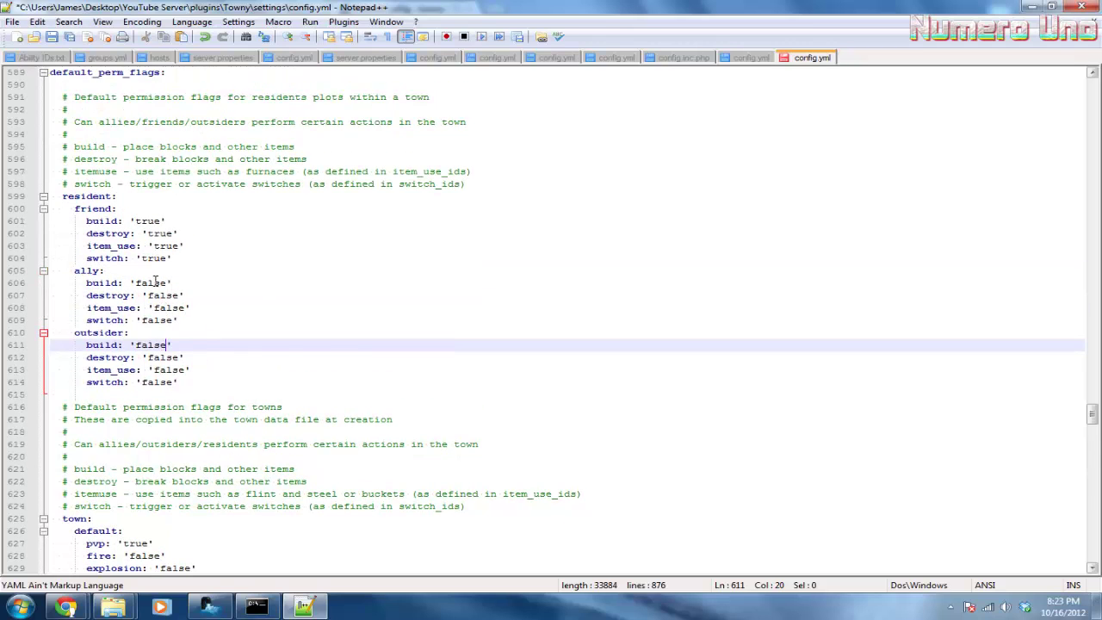
drag(142, 284, 167, 285)
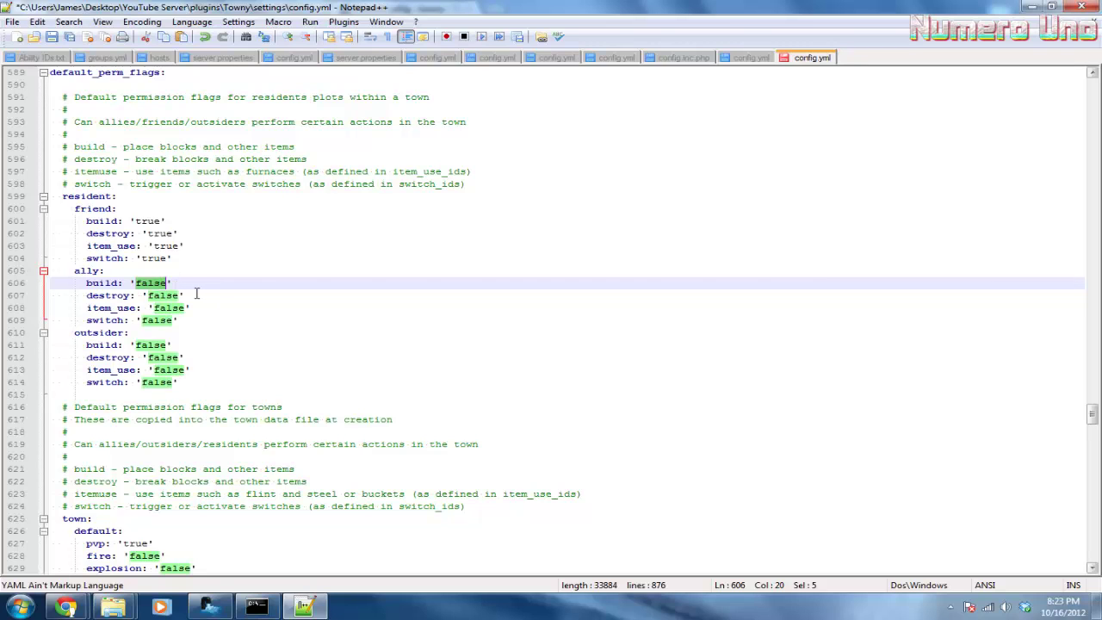
click(196, 294)
scroll(196, 293, down, 3)
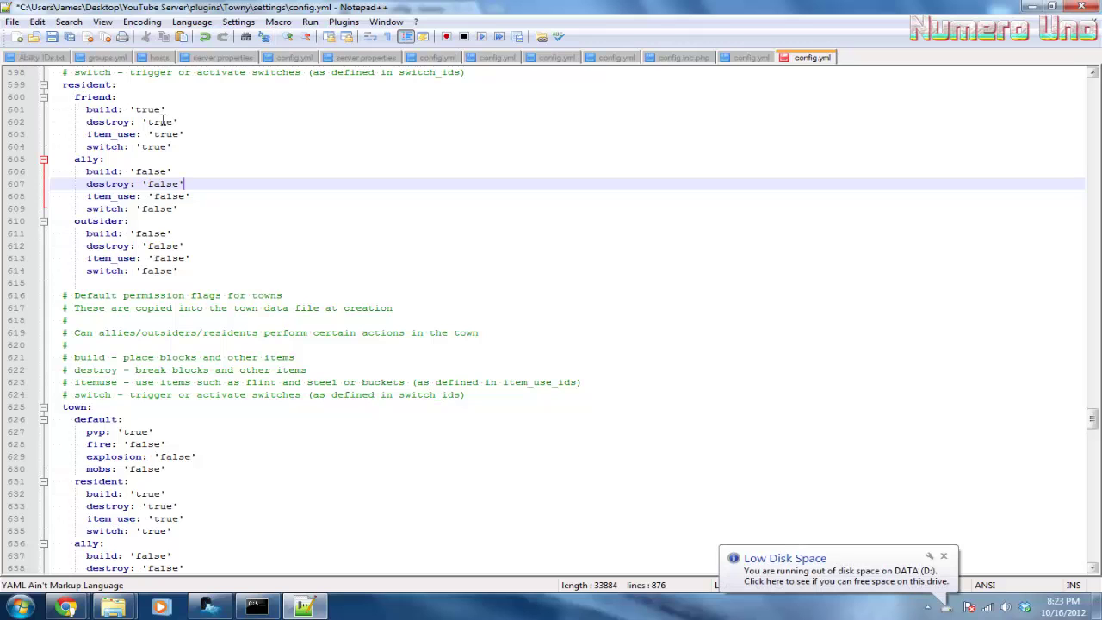
scroll(163, 114, up, 1)
drag(160, 146, 138, 147)
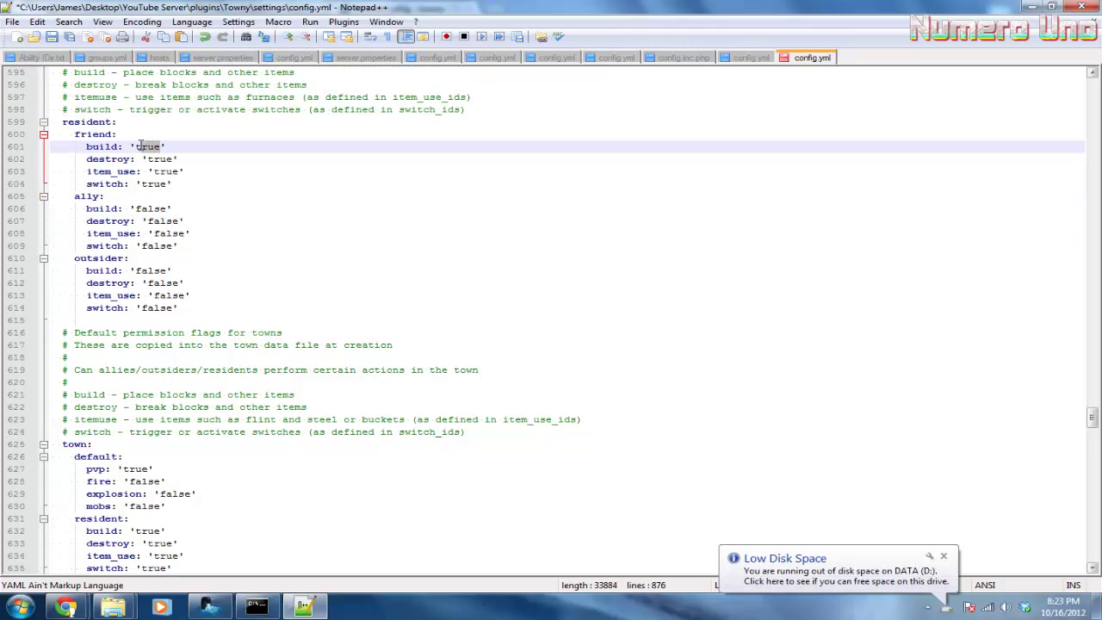
click(376, 197)
scroll(204, 251, down, 6)
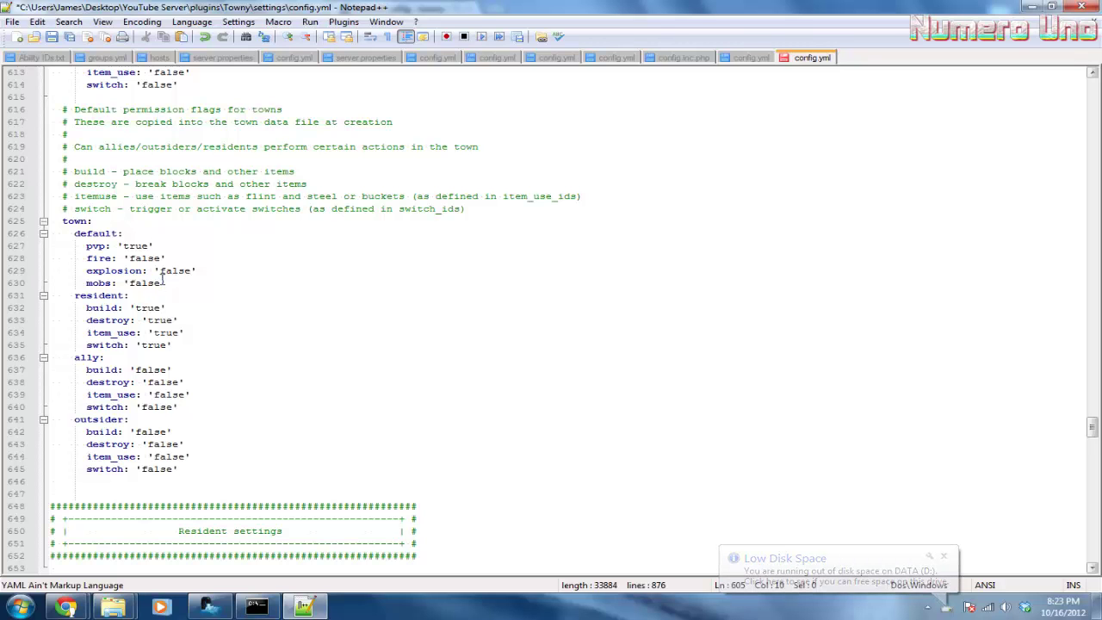
scroll(163, 281, down, 20)
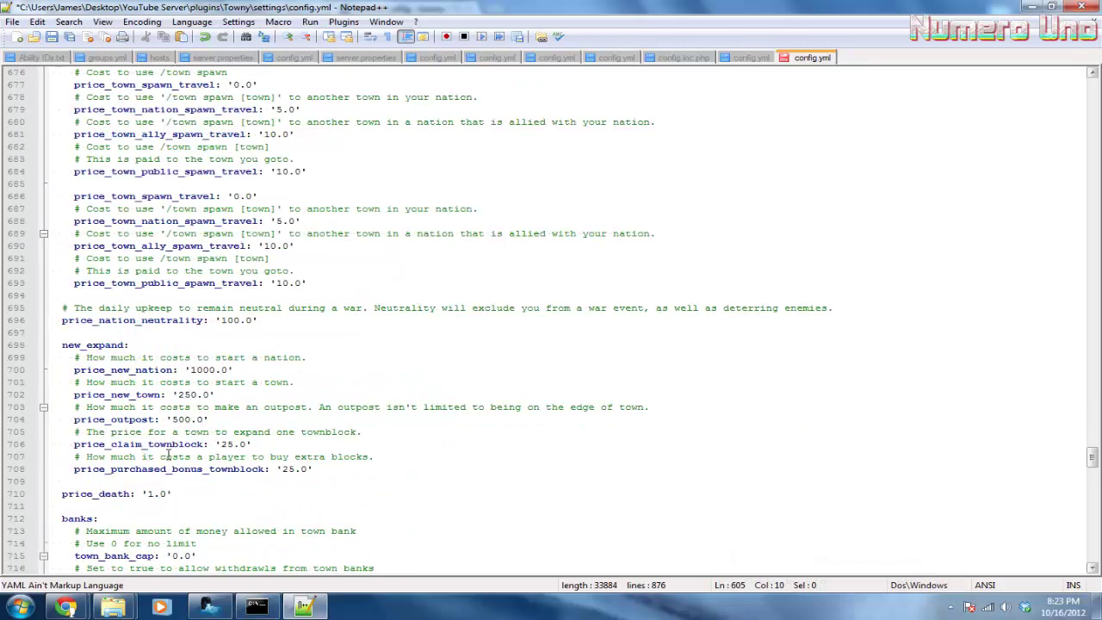
scroll(175, 445, down, 3)
scroll(177, 443, up, 9)
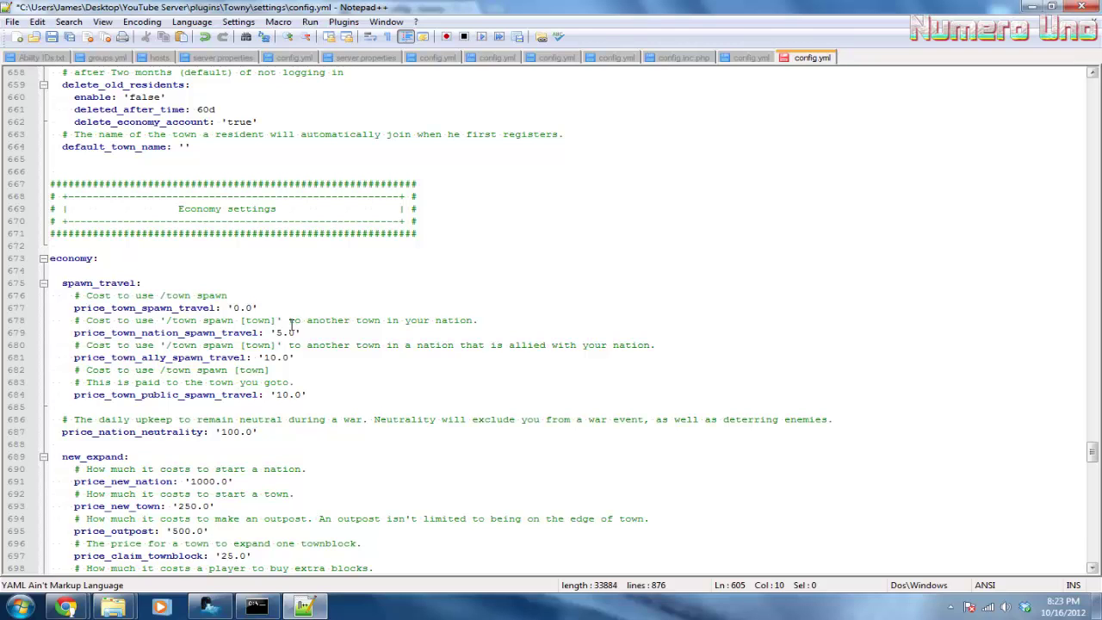
drag(306, 395, 17, 284)
click(357, 320)
scroll(334, 399, down, 2)
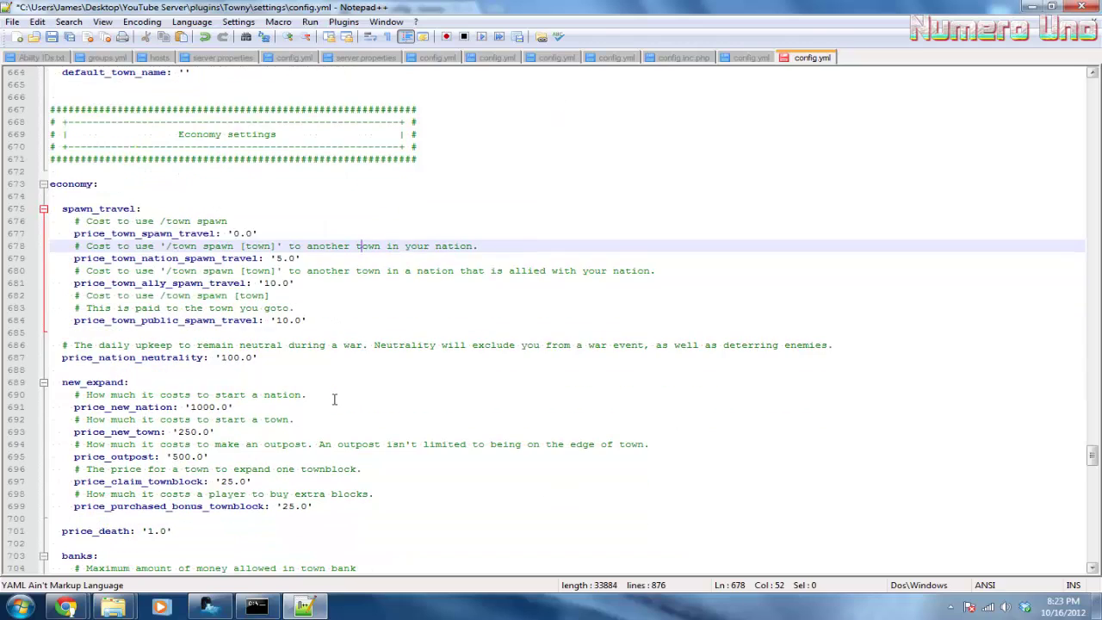
scroll(334, 399, down, 2)
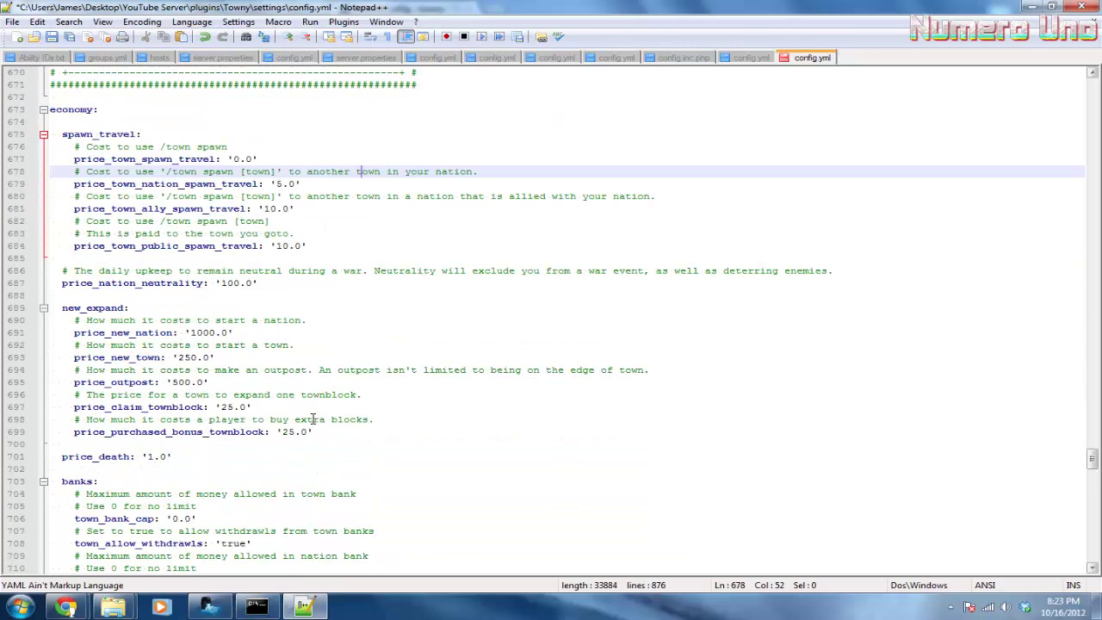
drag(355, 428, 74, 332)
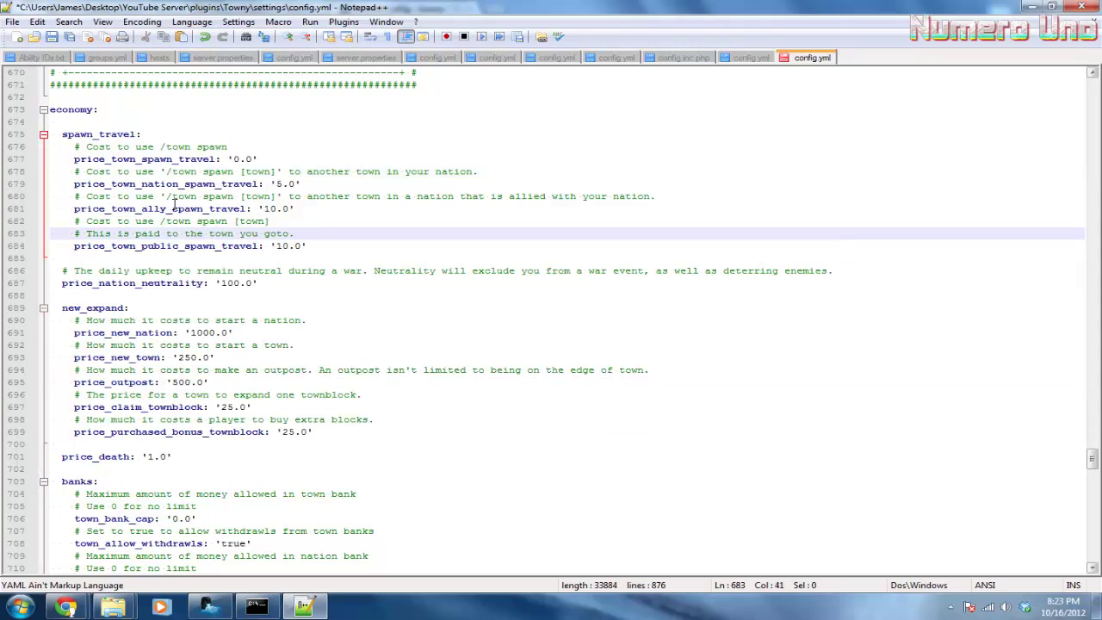
scroll(712, 396, down, 20)
scroll(617, 311, down, 16)
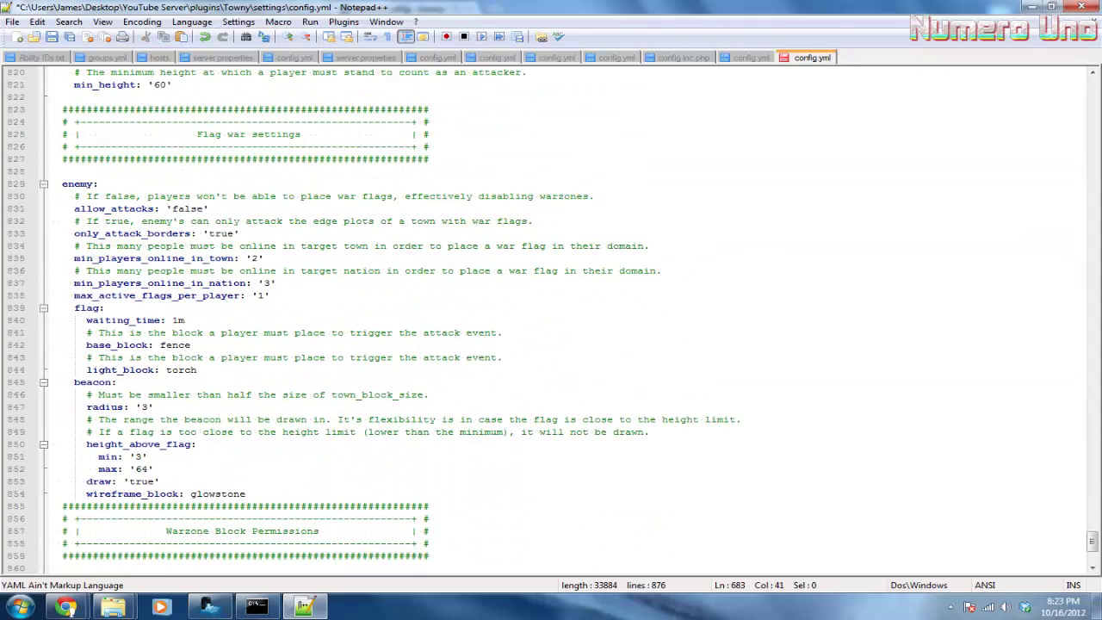
Close Notepad++, saving the changes to config.yml.
click(1089, 17)
click(498, 349)
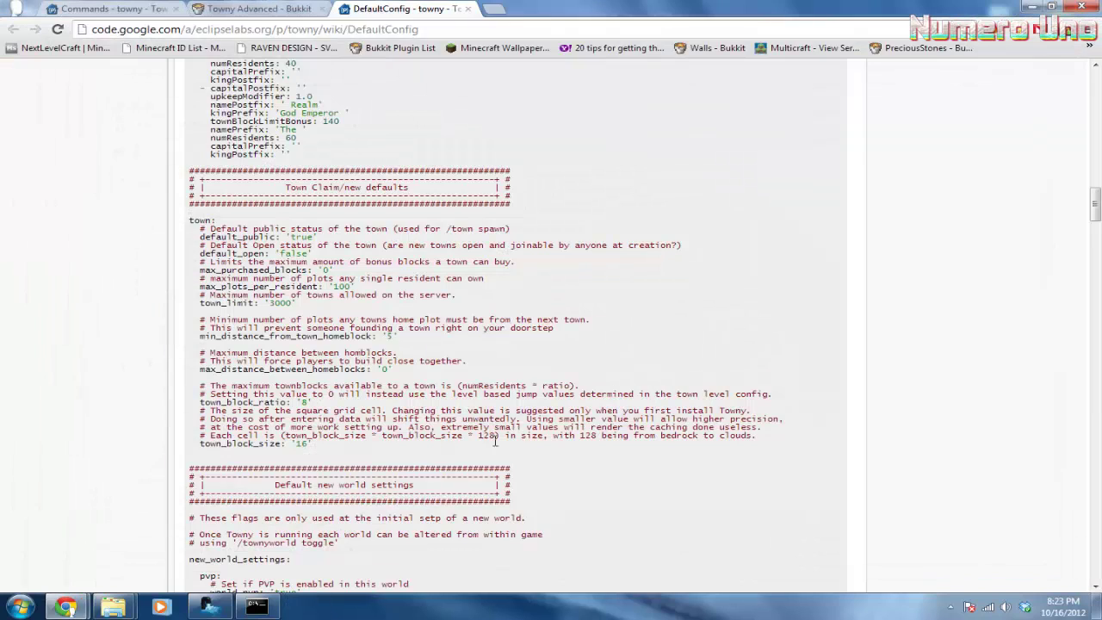
mouse_move(252, 609)
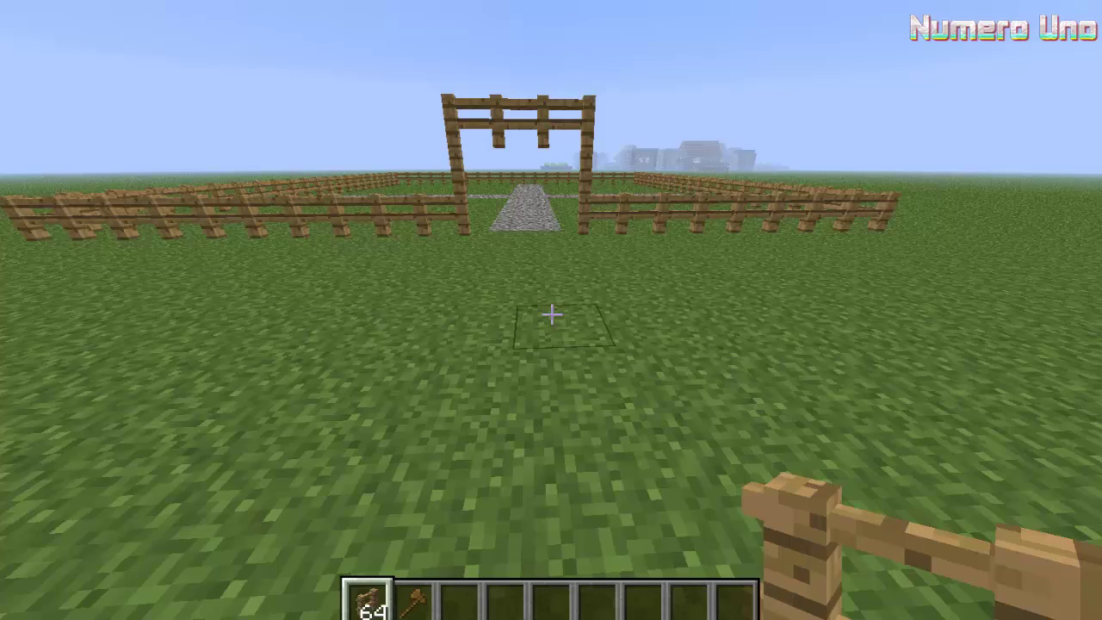
Walk back and forth around the fenced town site's gate to line up the view.
key(s)
key(w)
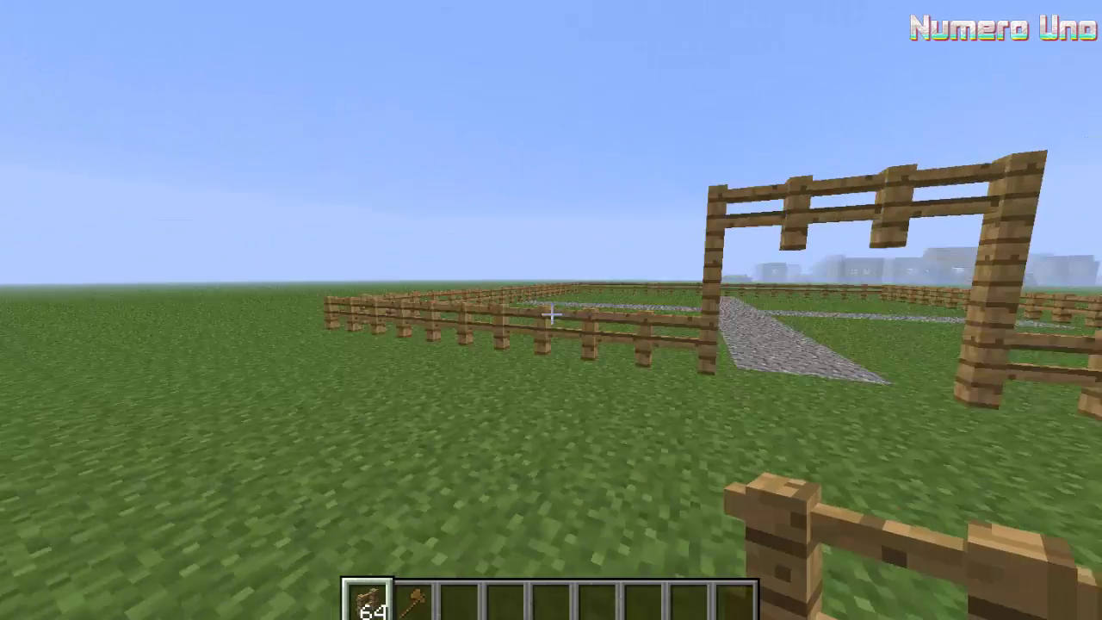
key(w)
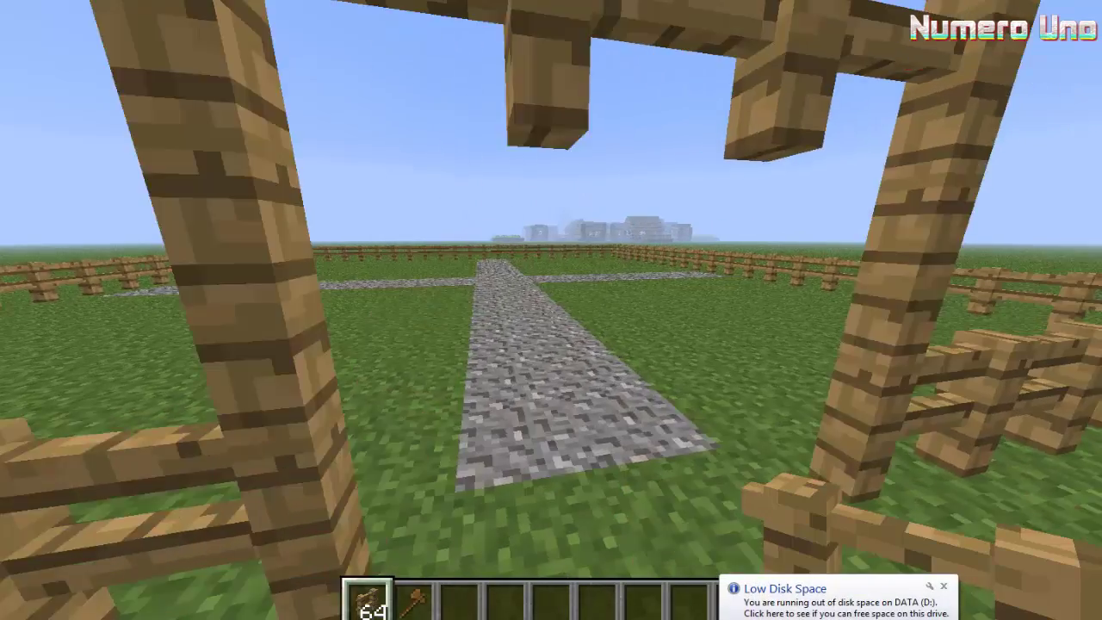
key(s)
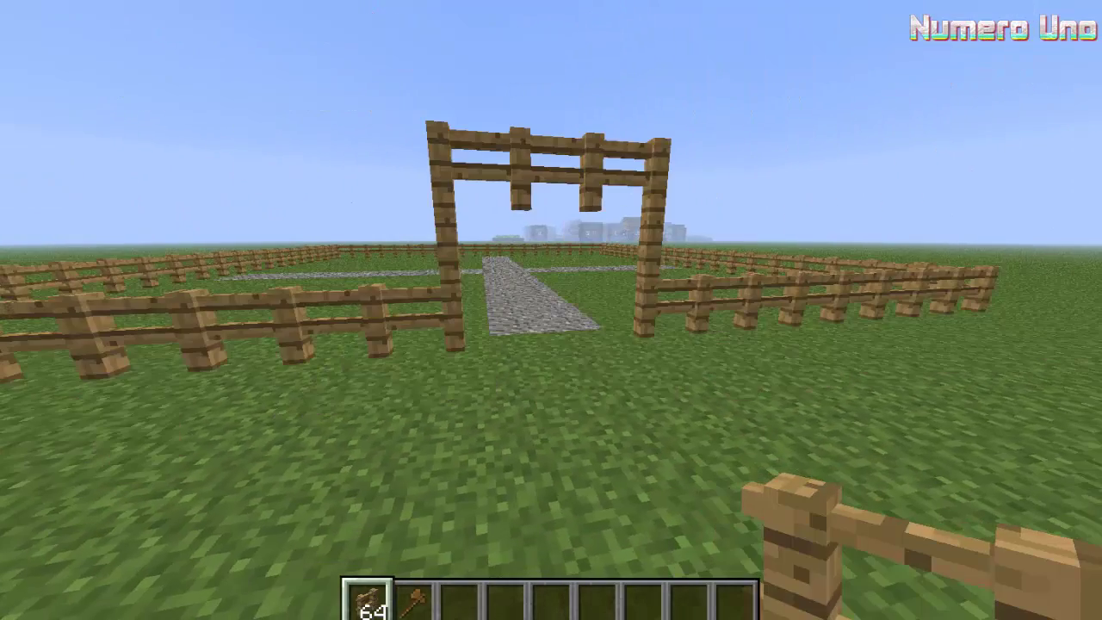
key(w)
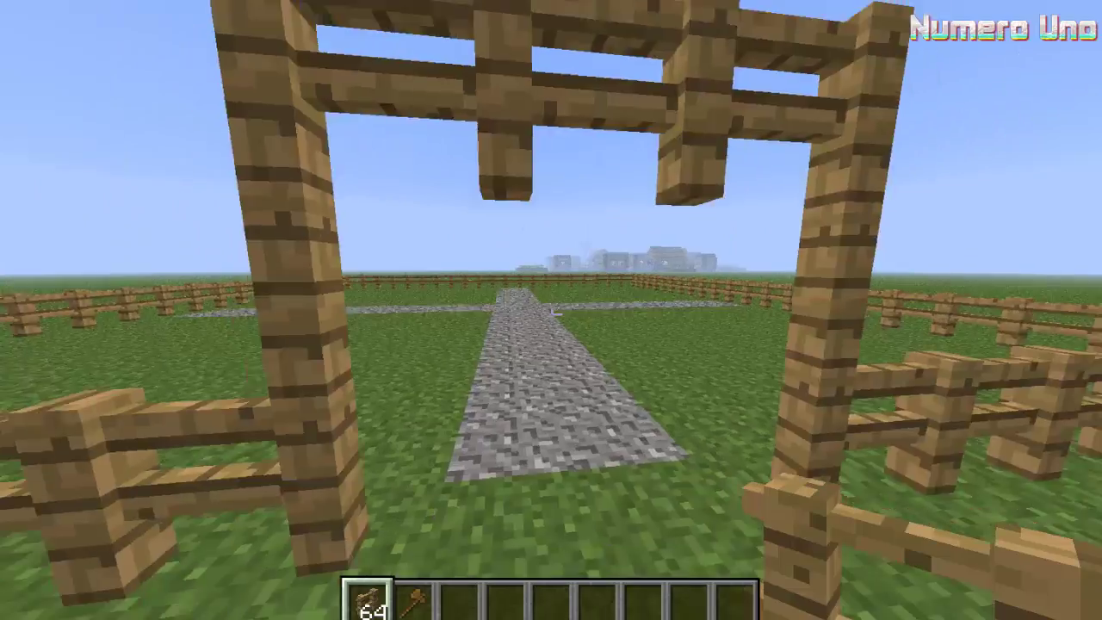
key(s)
key(w)
key(s)
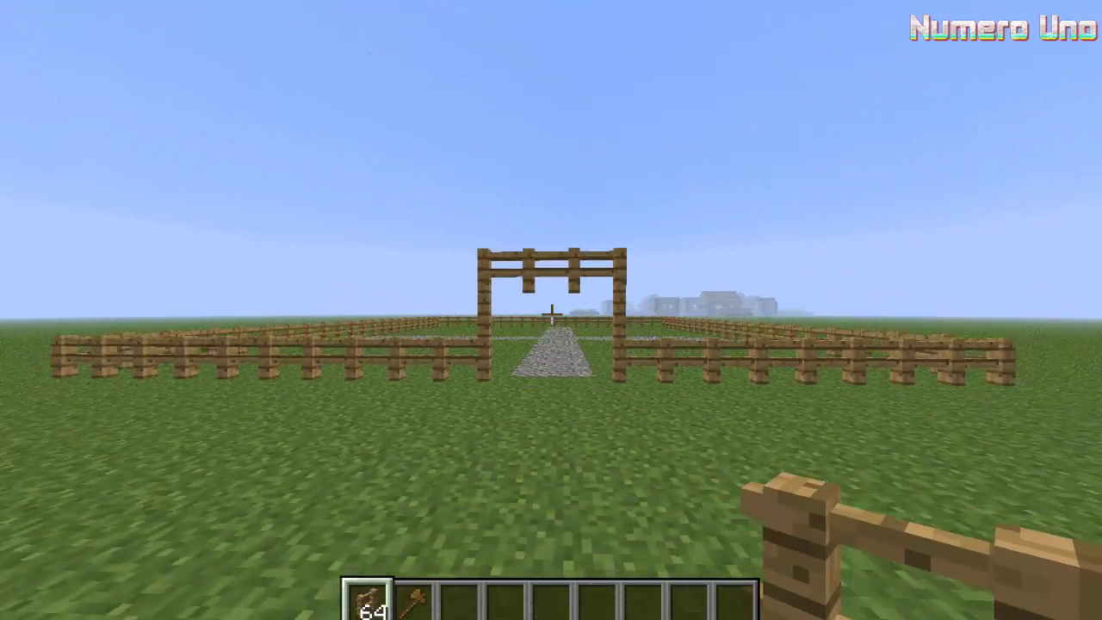
key(s)
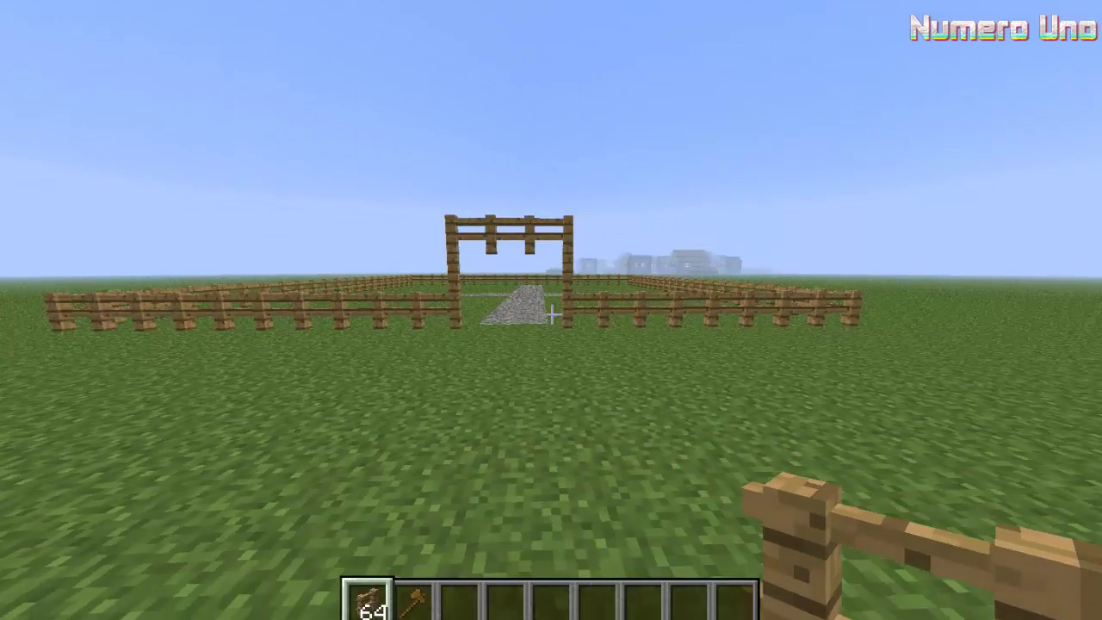
key(w)
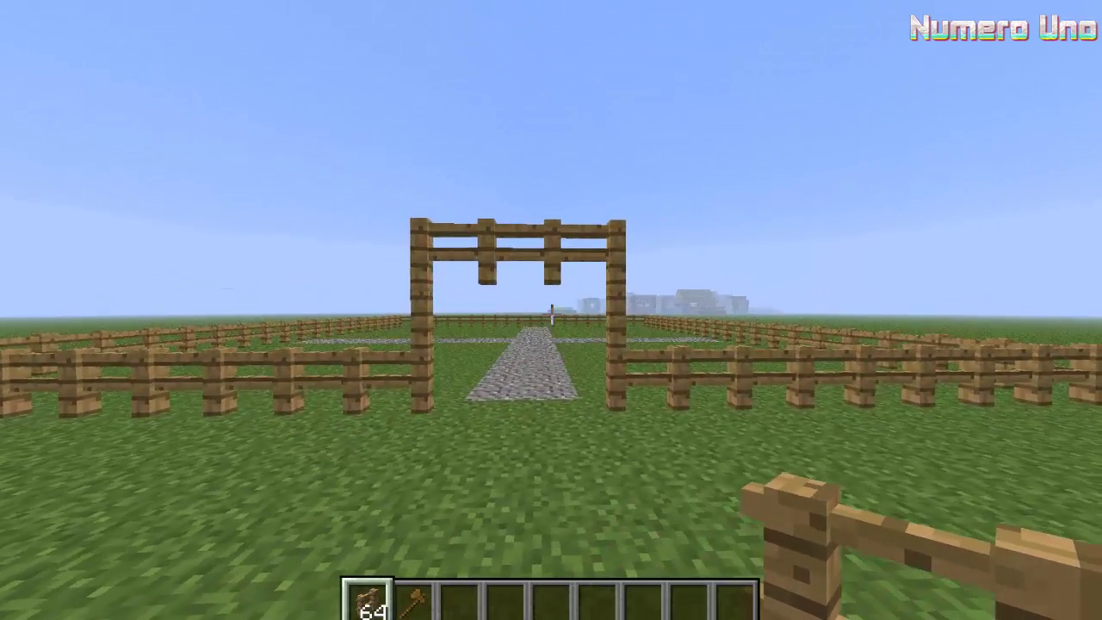
key(w)
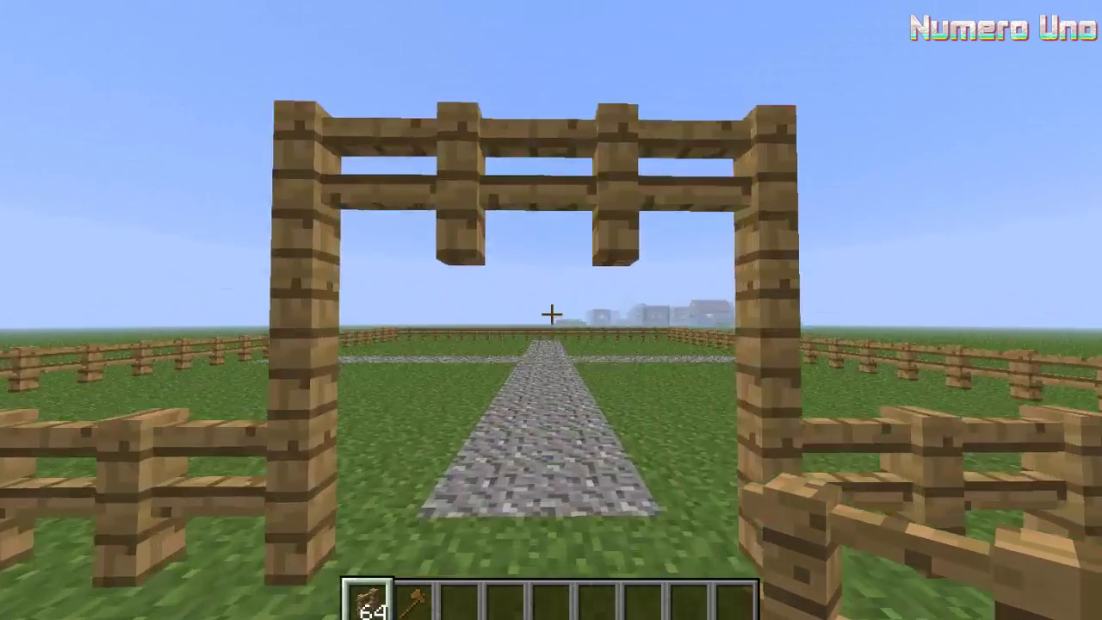
key(w)
key(s)
key(t)
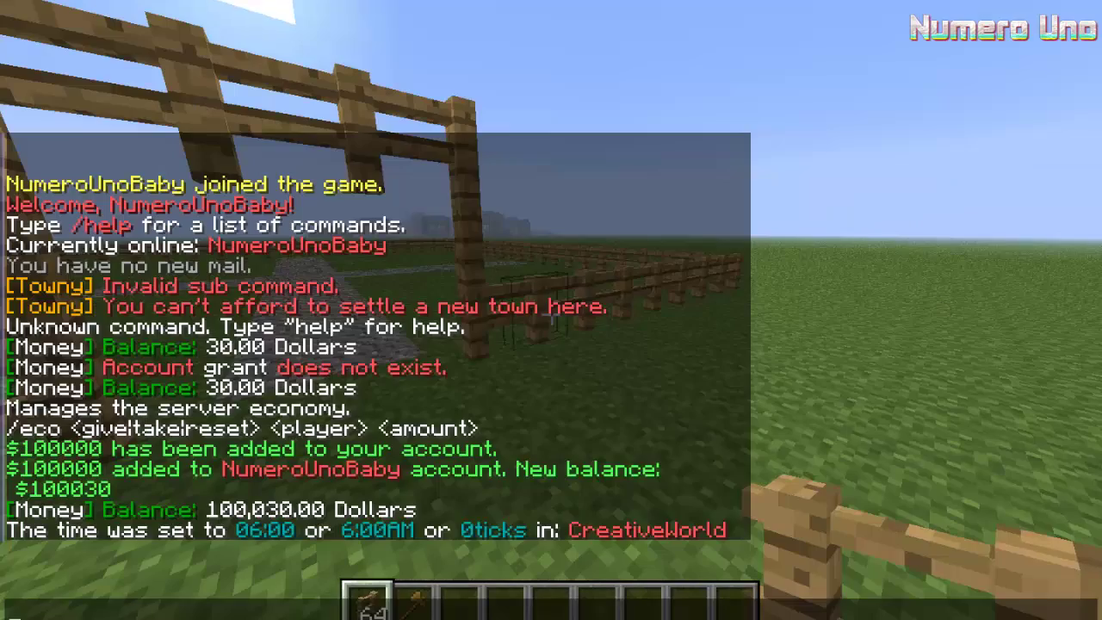
key(Escape)
key(s)
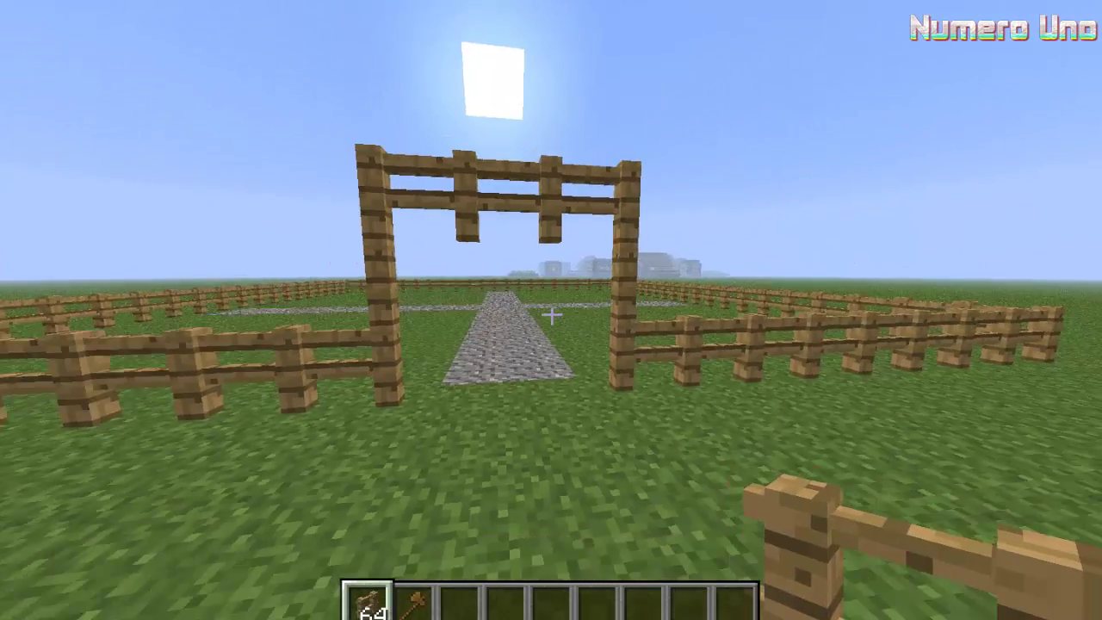
key(s)
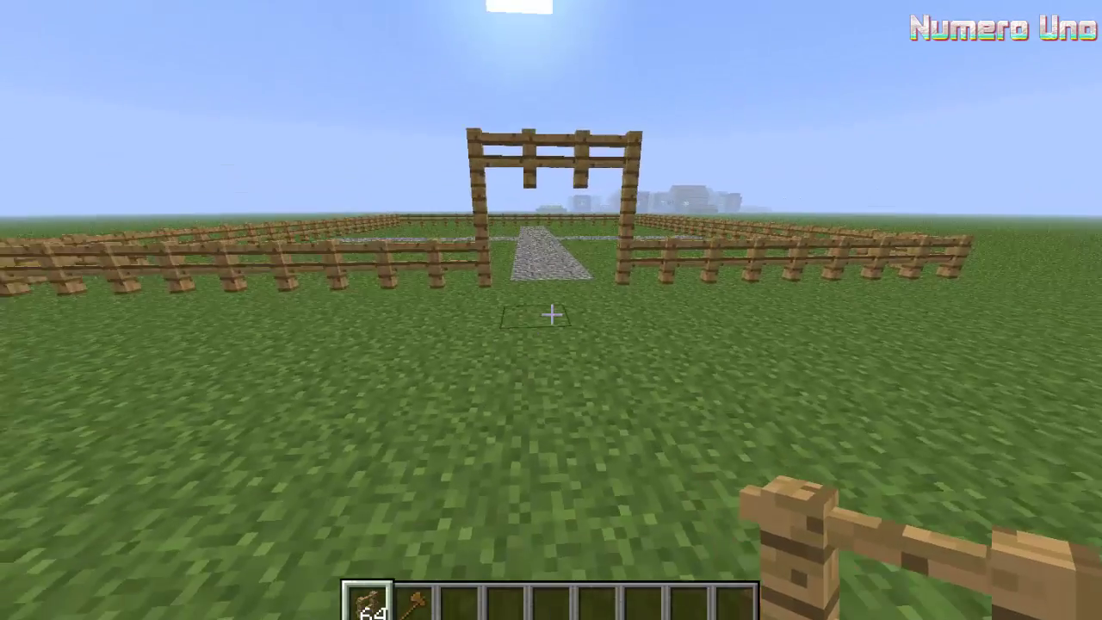
key(w)
key(s)
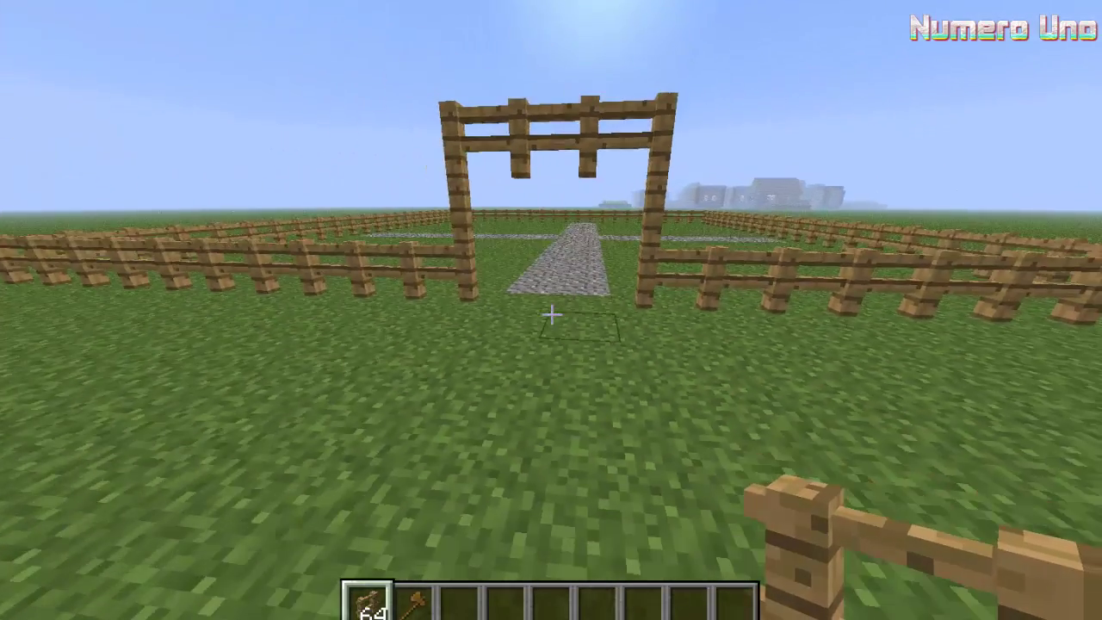
key(s)
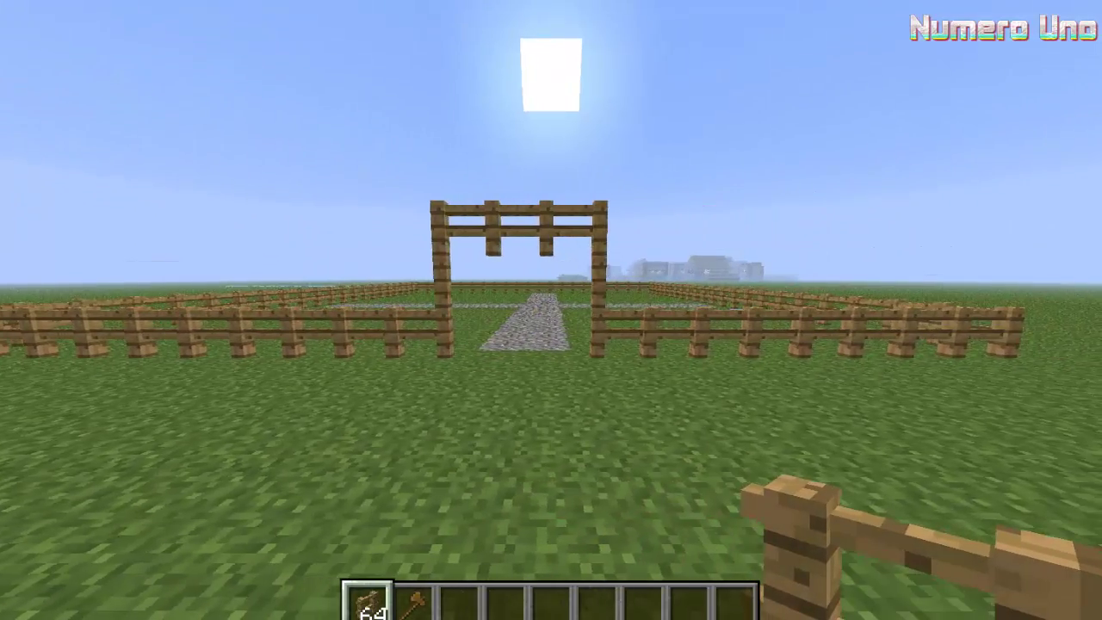
Run /money to confirm the 100,030.00 Dollars balance, then begin typing /town new.
text(w/money)
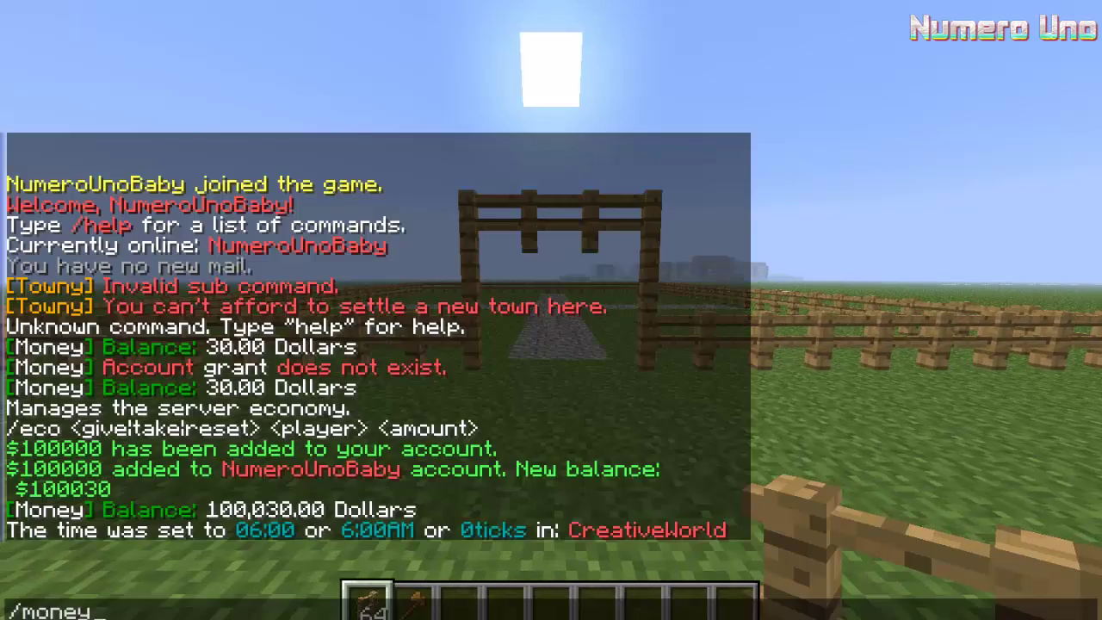
key(Return)
key(w)
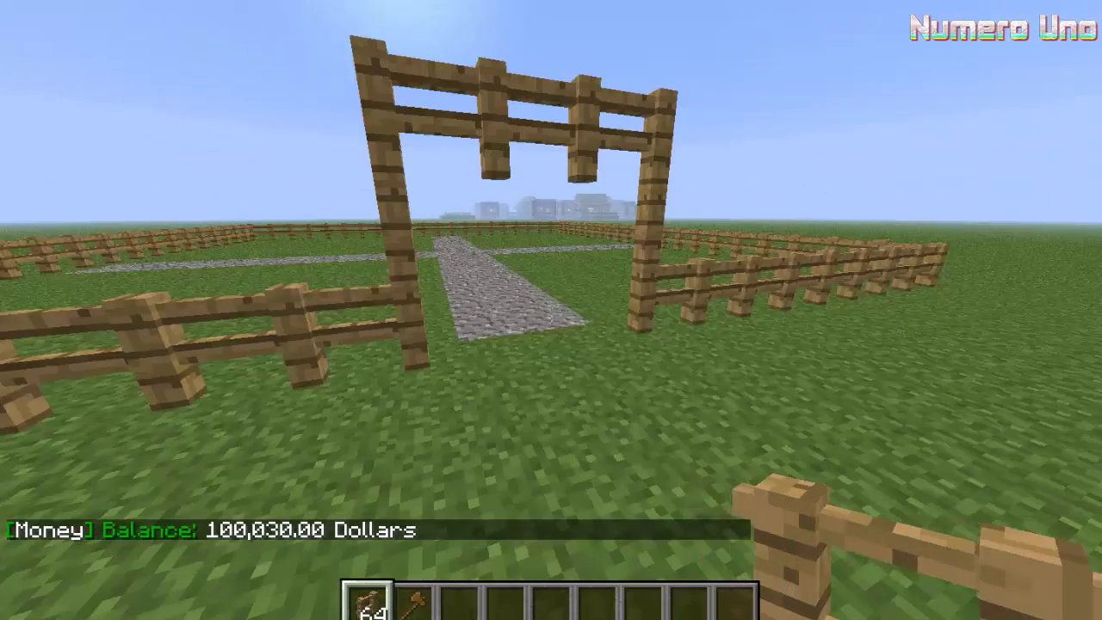
key(d)
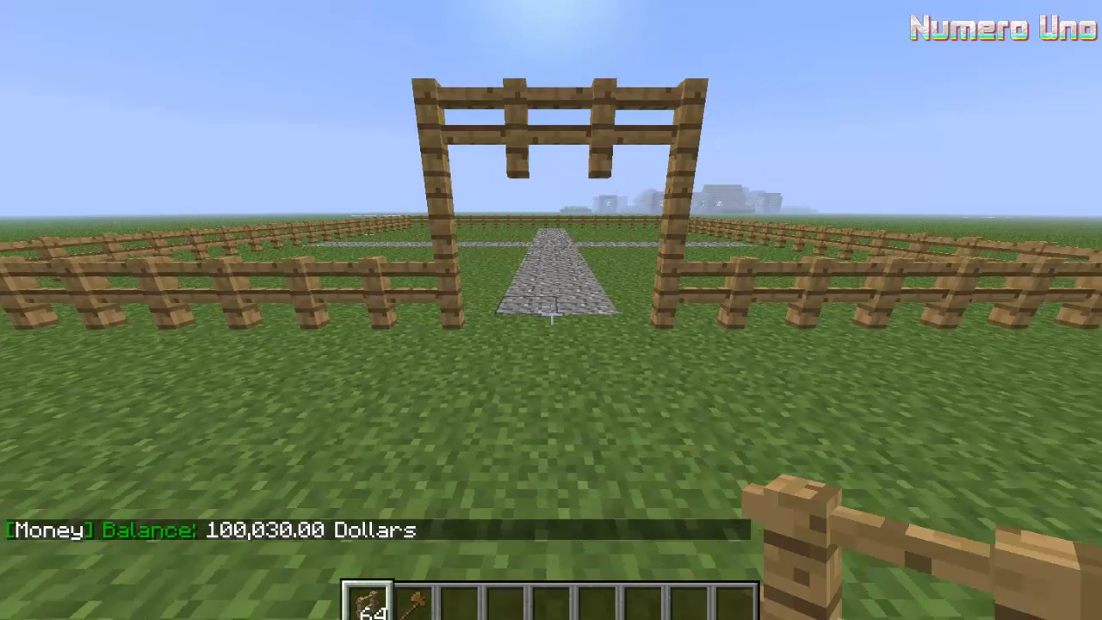
key(w)
key(slash)
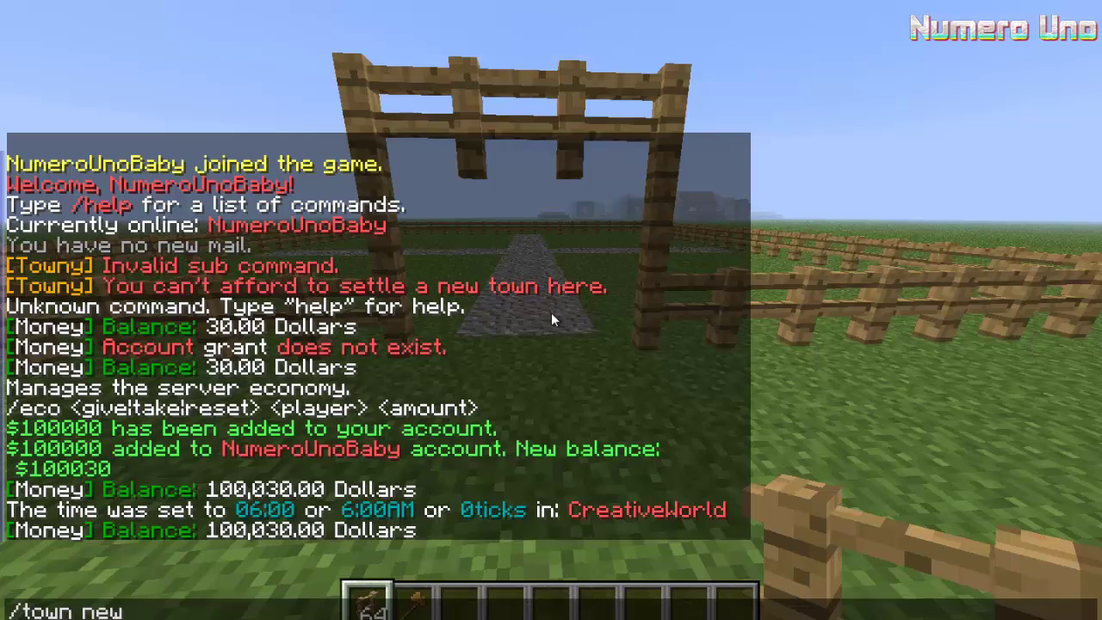
Create SmallTown with /town new SmallTown and walk out the gate to the Wilderness notice.
text(SmallTown)
key(Return)
key(s)
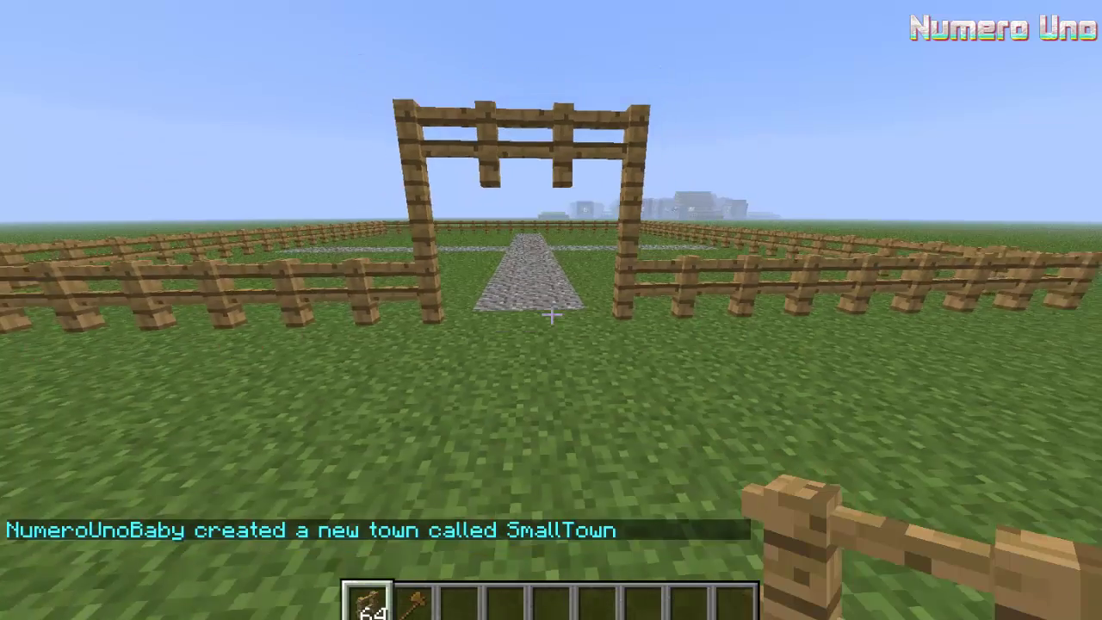
key(w)
key(s)
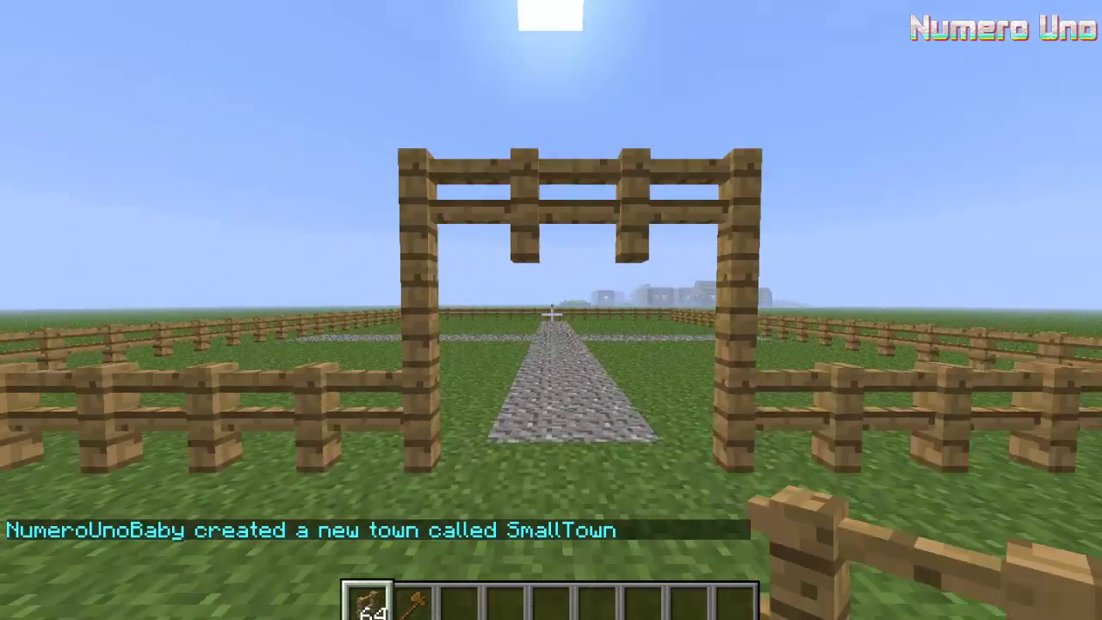
key(w)
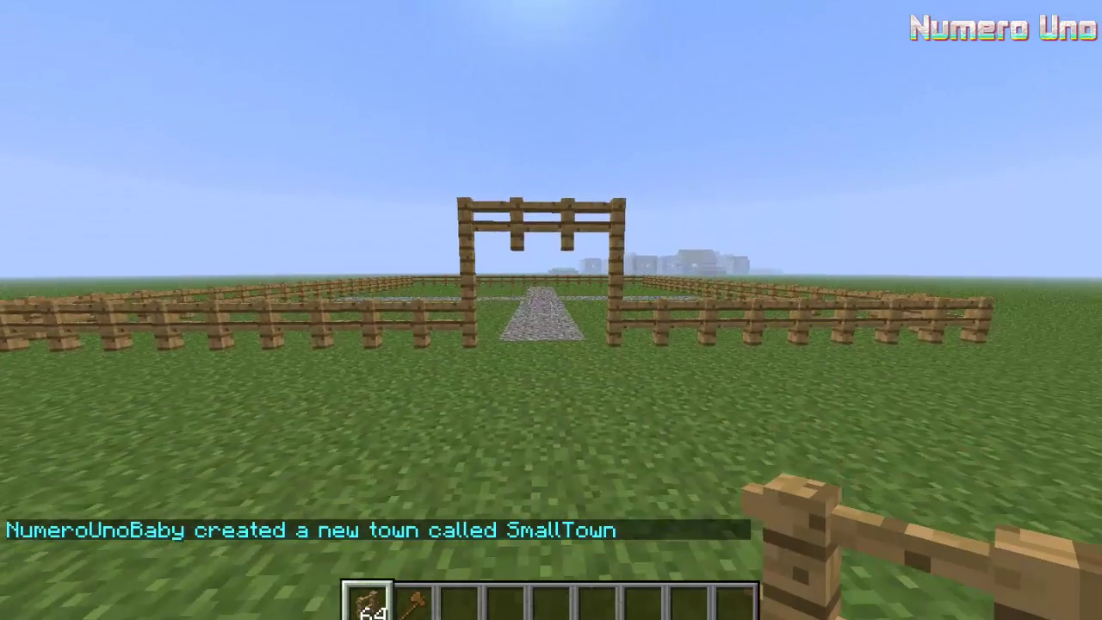
key(s)
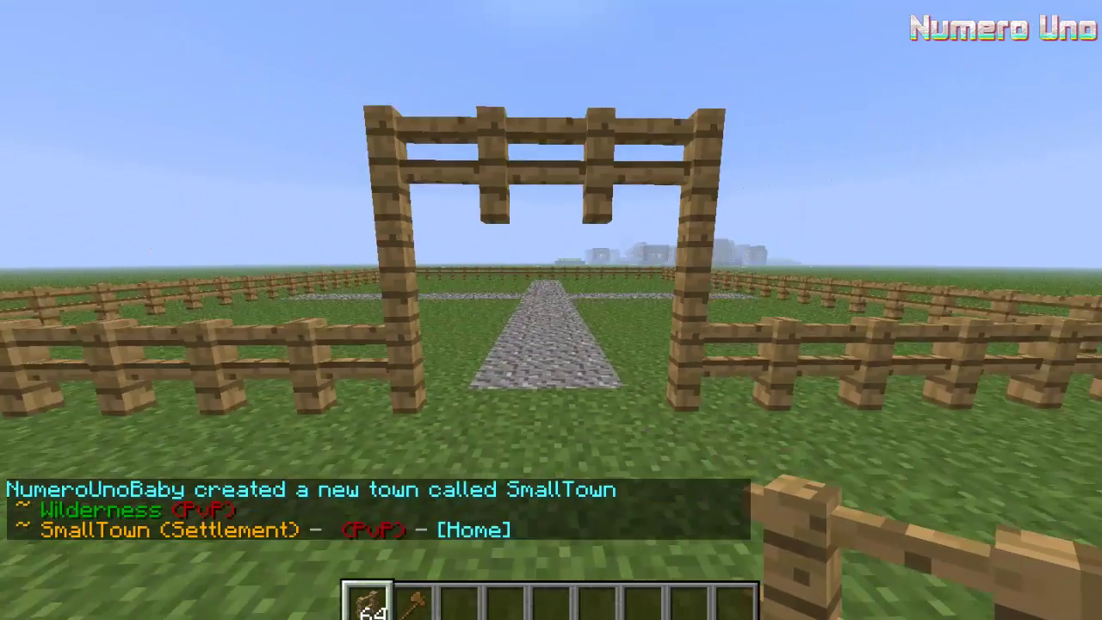
key(w)
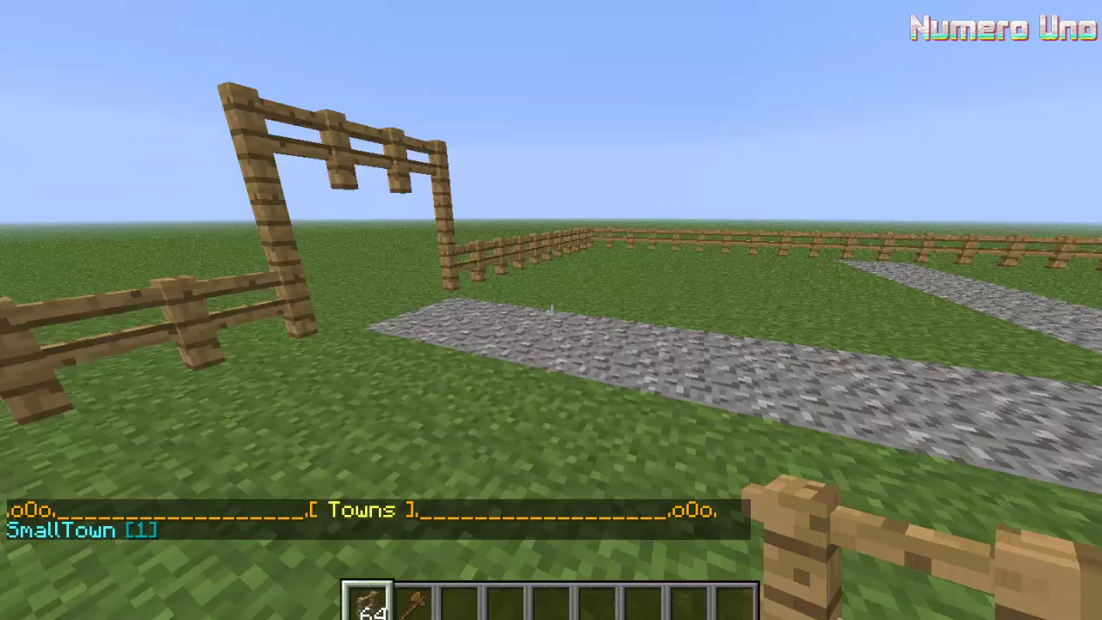
Try adding a player as a SmallTown resident with /town add; it fails as not registered.
mouse_move(551, 314)
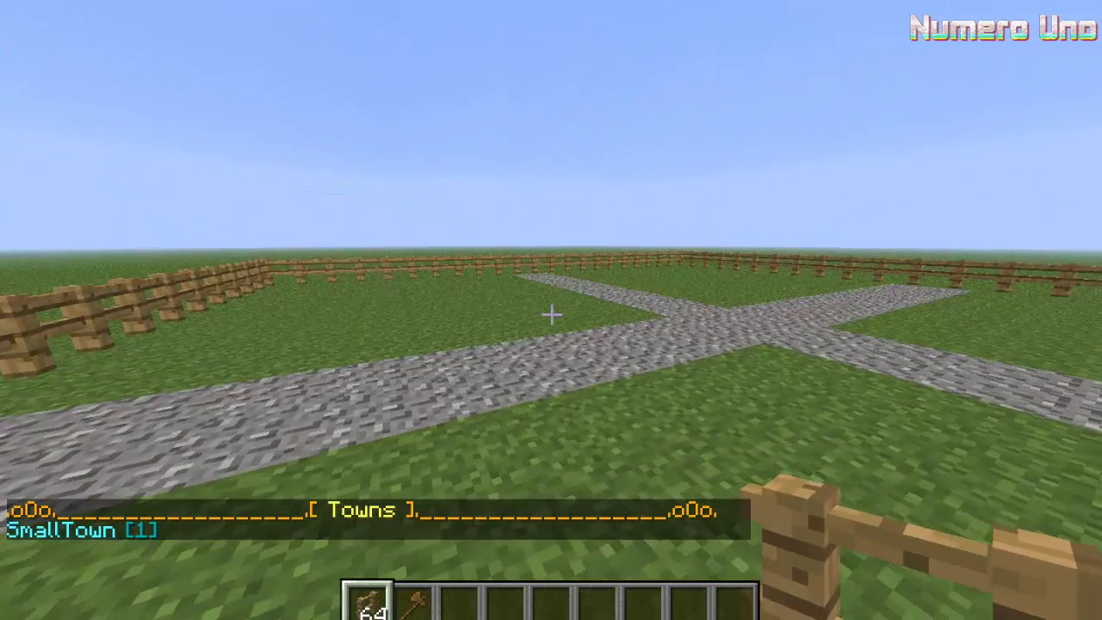
key(t)
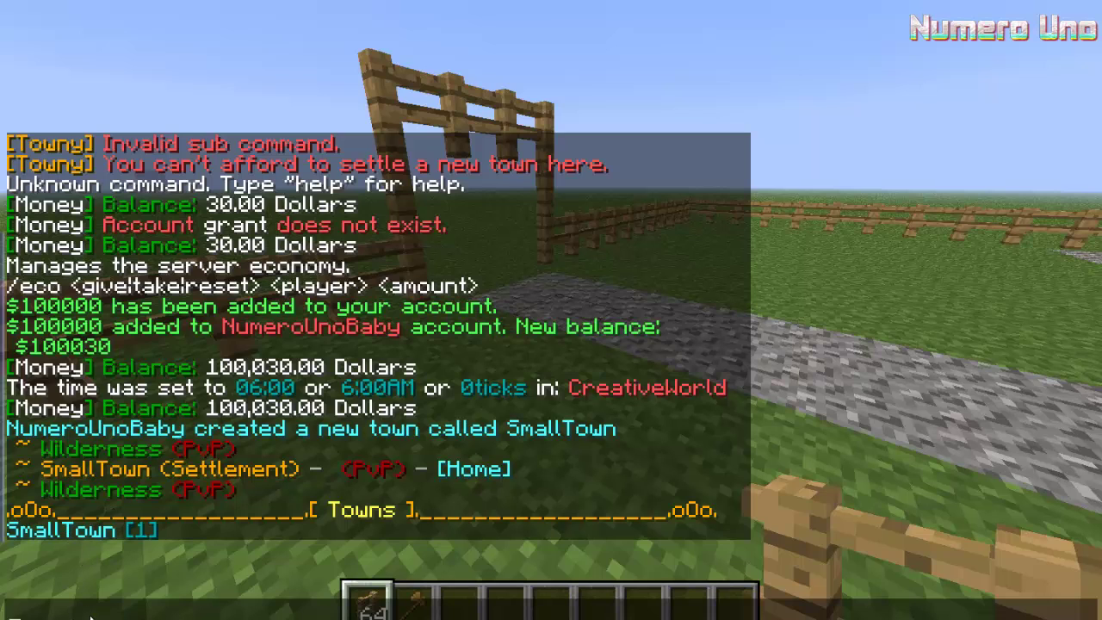
key(Escape)
mouse_move(551, 345)
text(t)
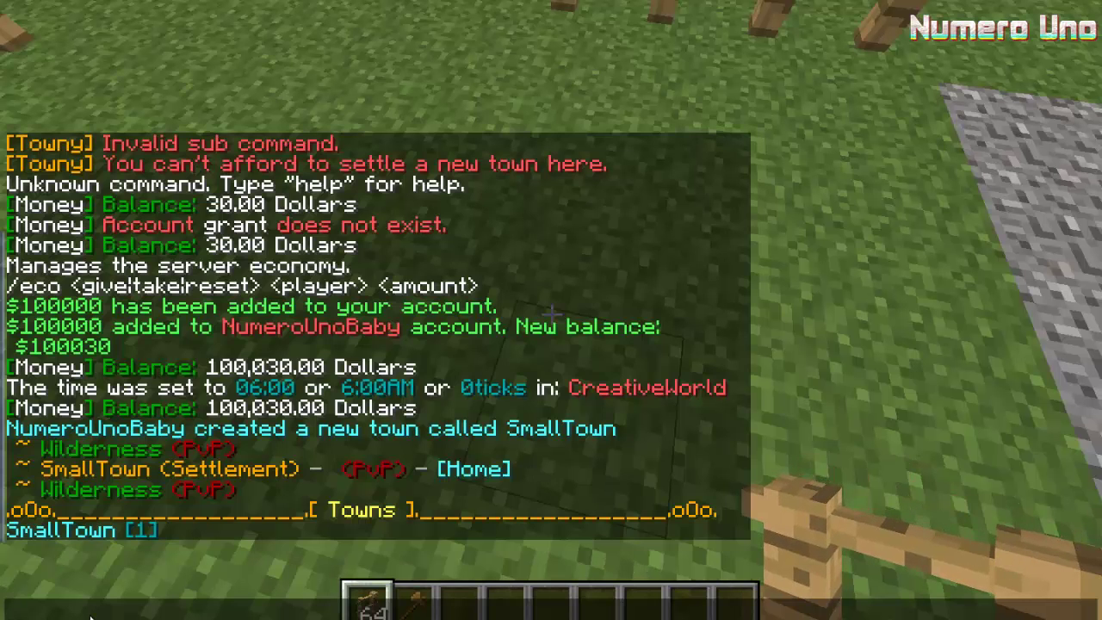
text(/town add)
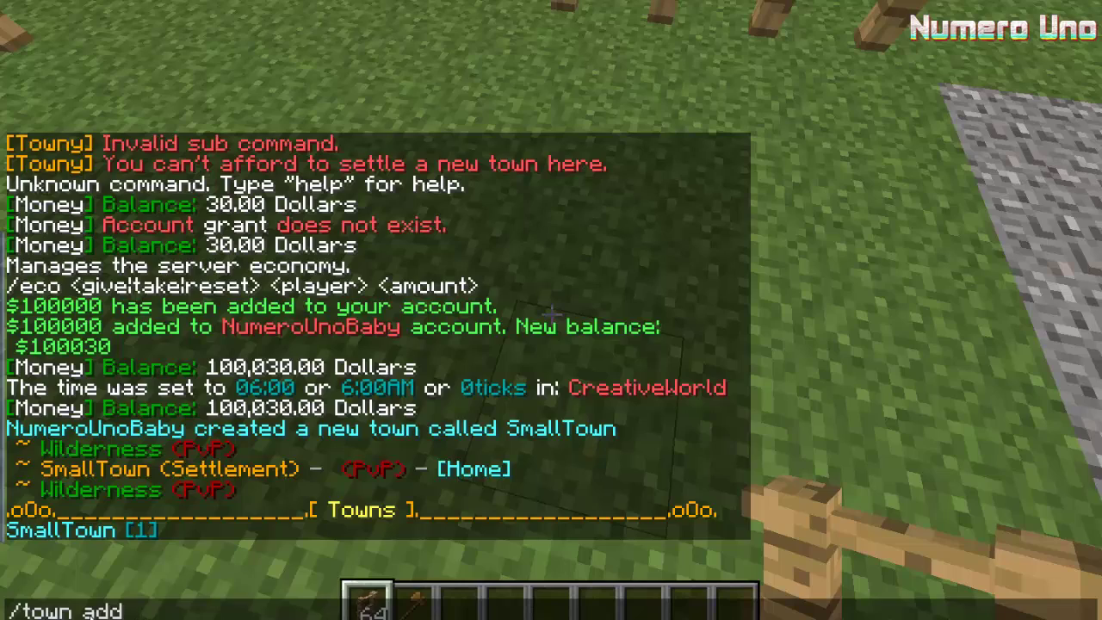
text( Mike)
key(Return)
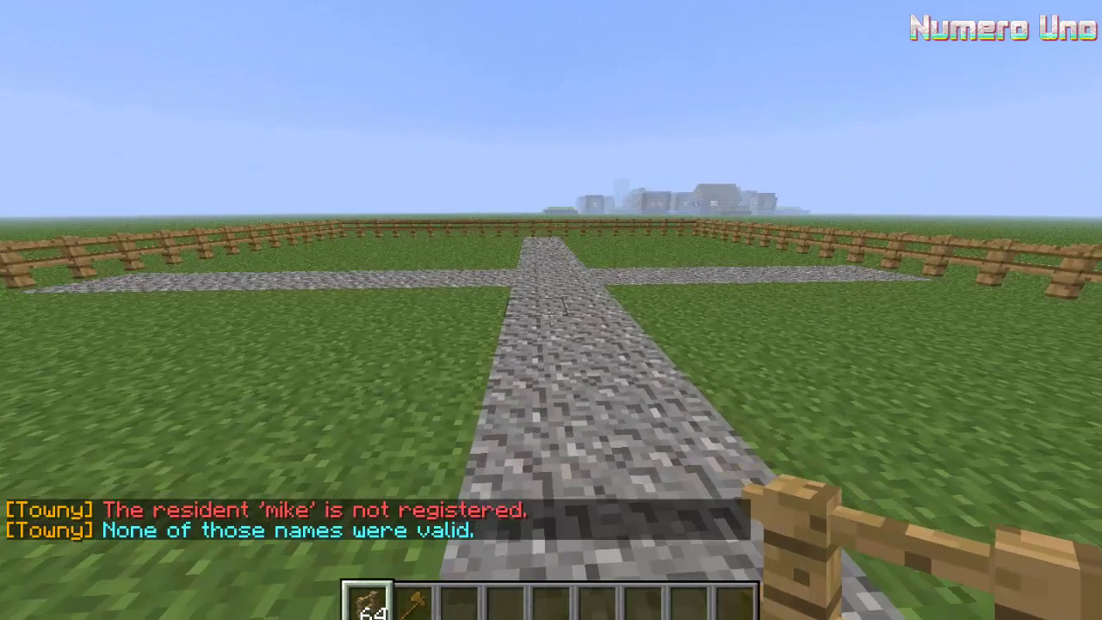
Teleport back to the town gate with /town spawn.
key(t)
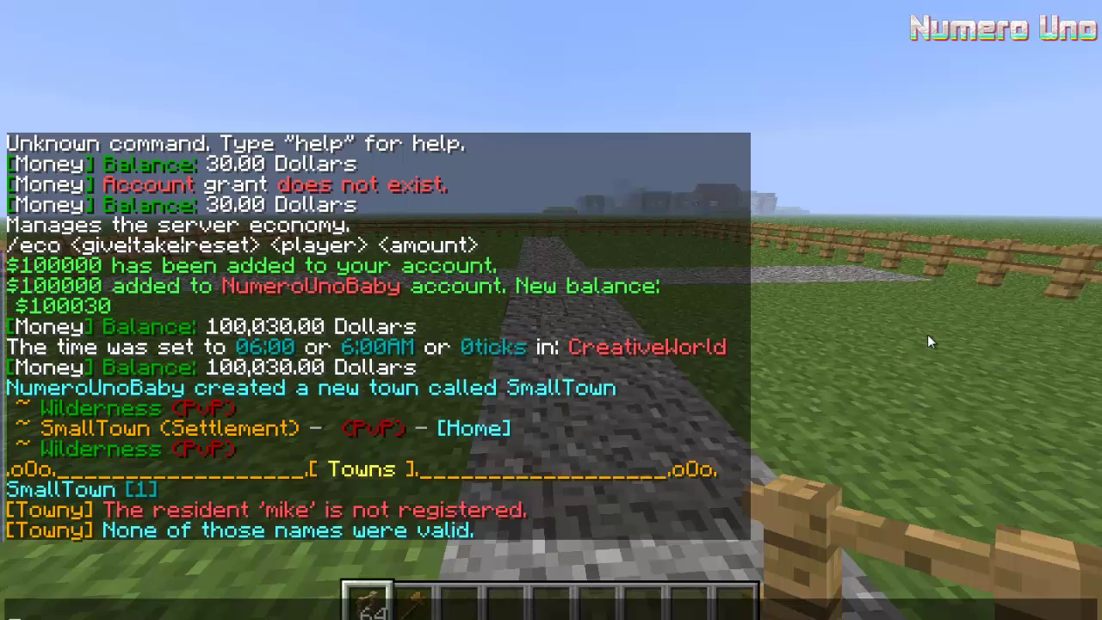
text(/town spawn)
key(Return)
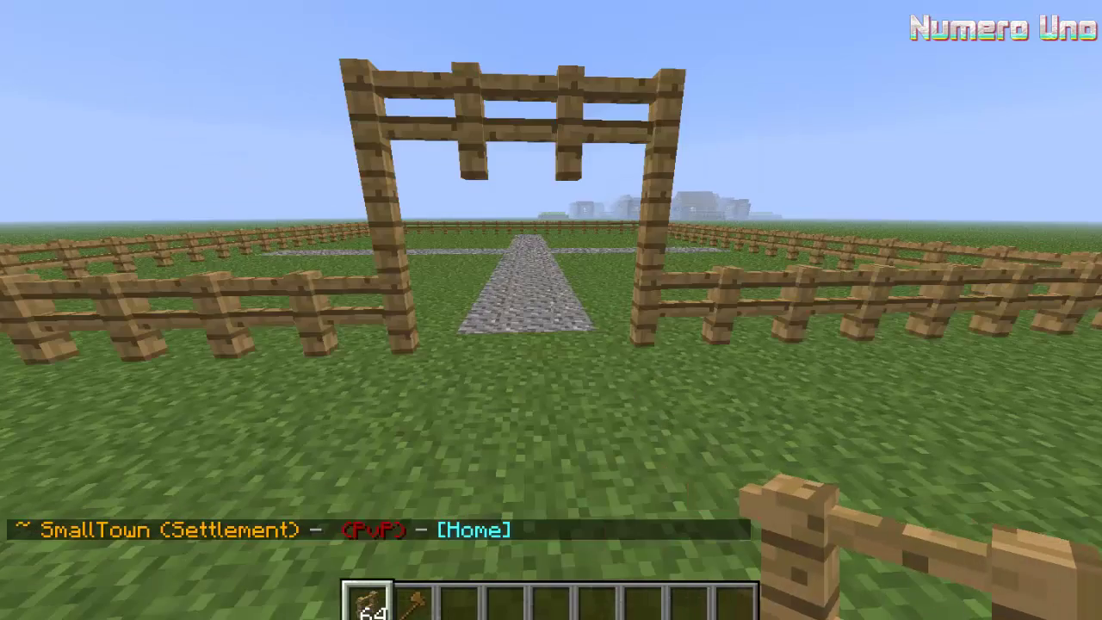
Walk through the spawn arch and try adding a player as town assistant with /town assistant add.
key(w)
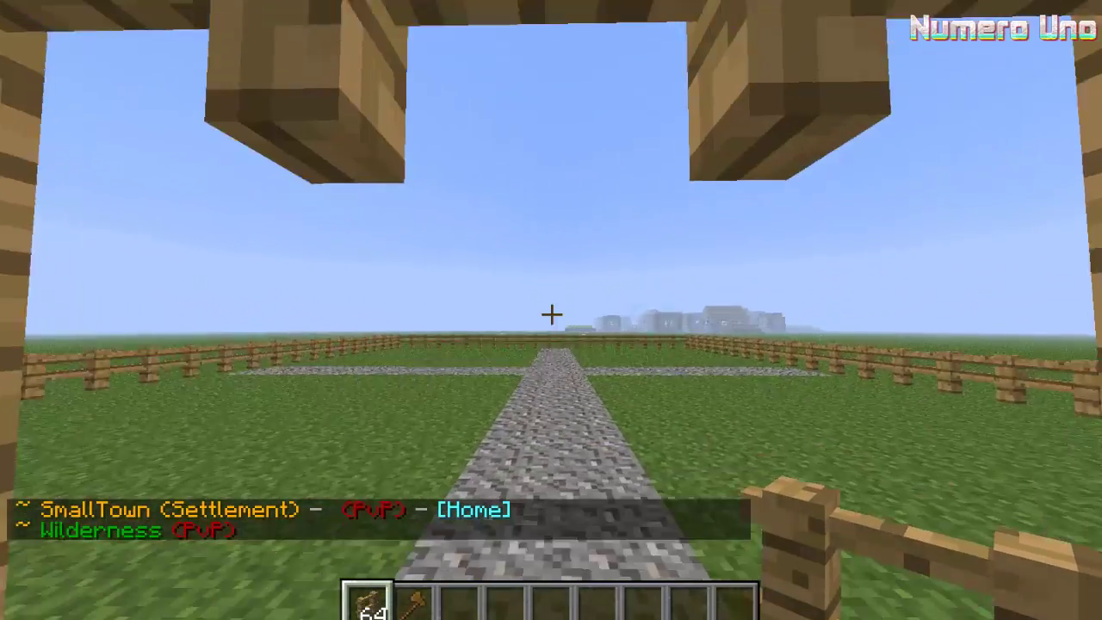
key(s)
key(w)
key(w)
key(slash)
text(town)
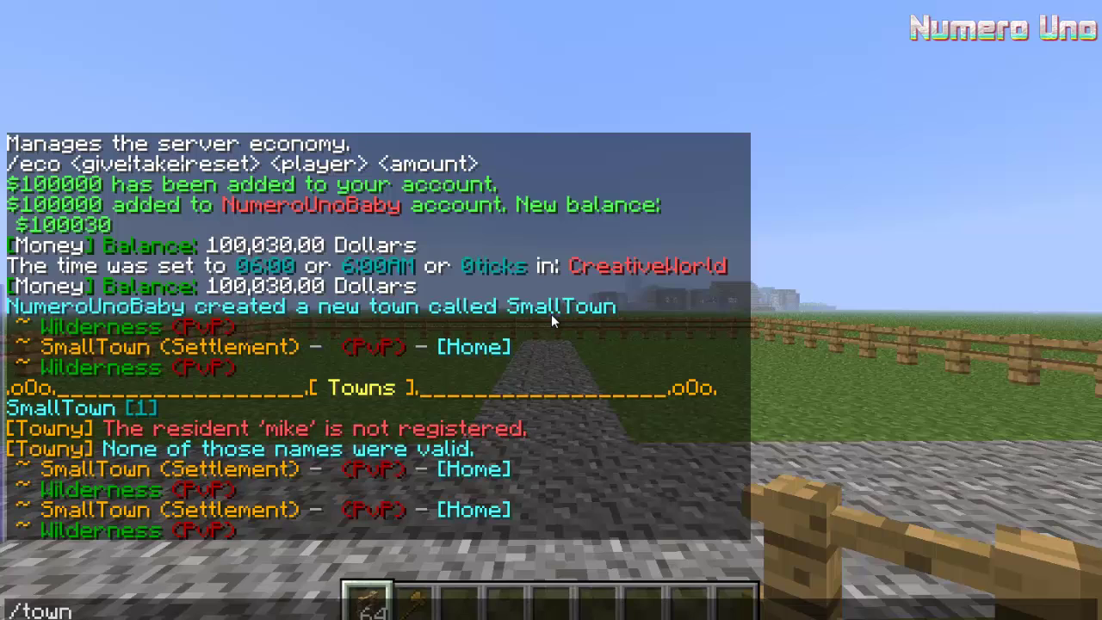
text(assistant add)
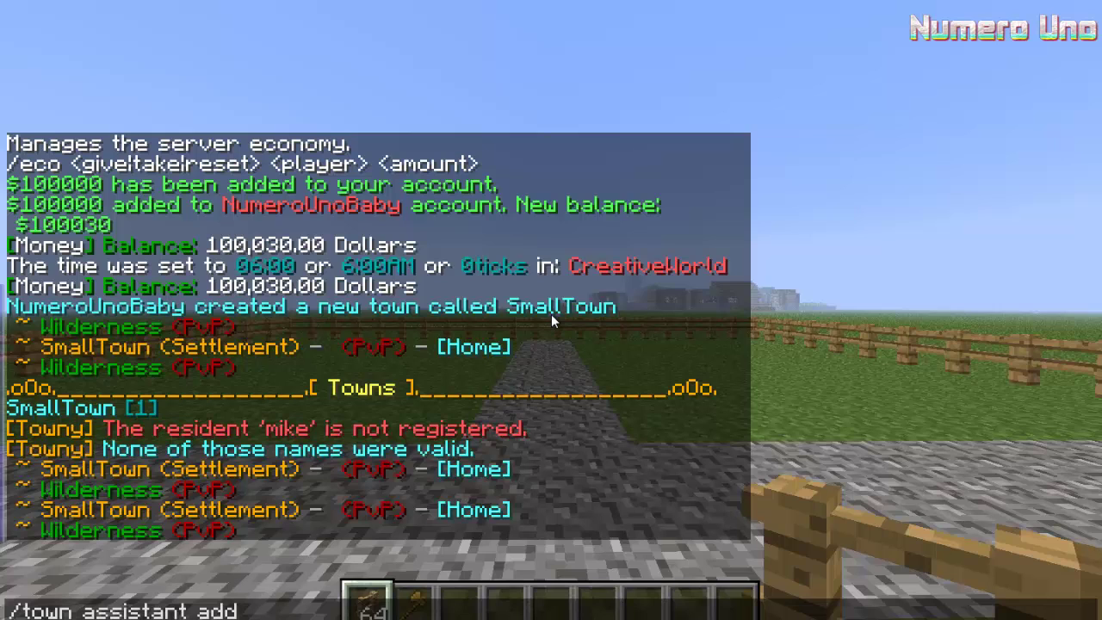
text(Bobby)
key(Return)
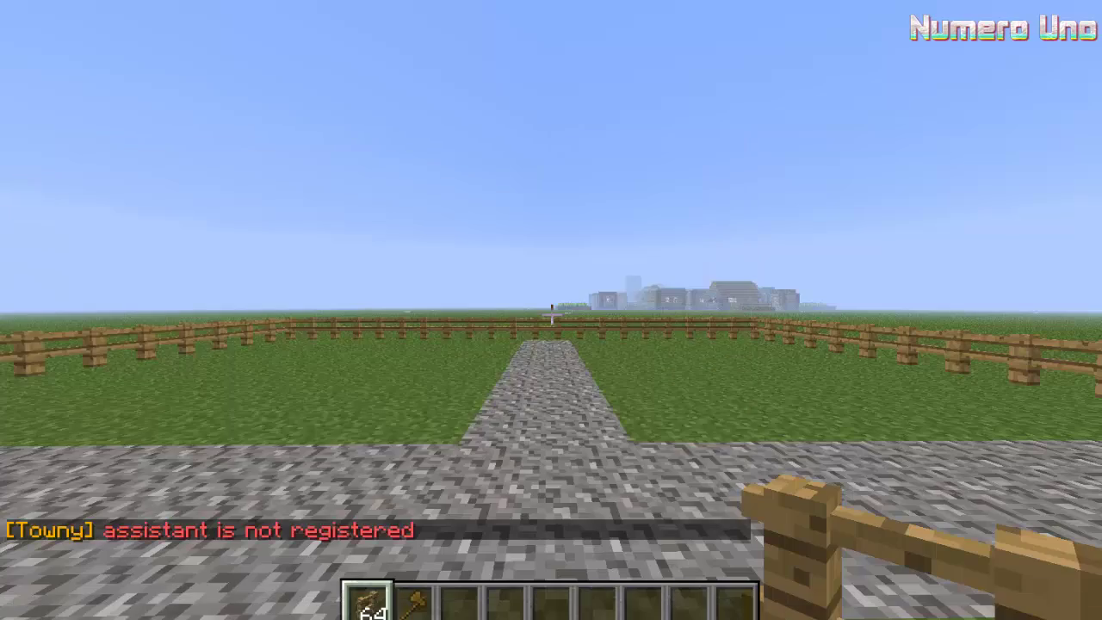
Walk the cobblestone path through the fence gate to the town crossroads.
key(w)
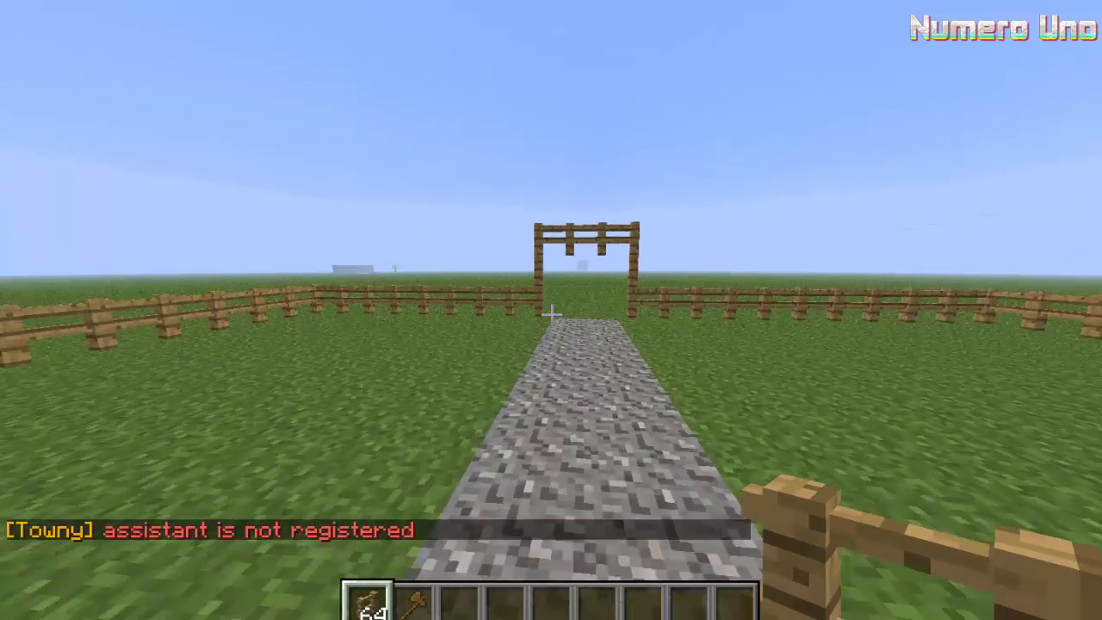
key(w)
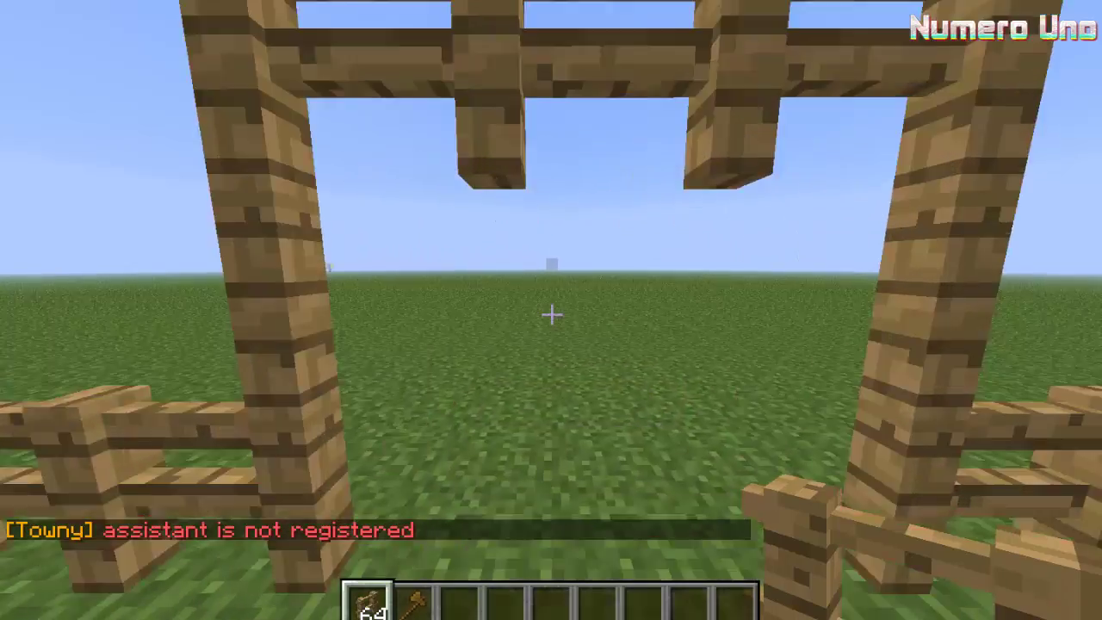
key(w)
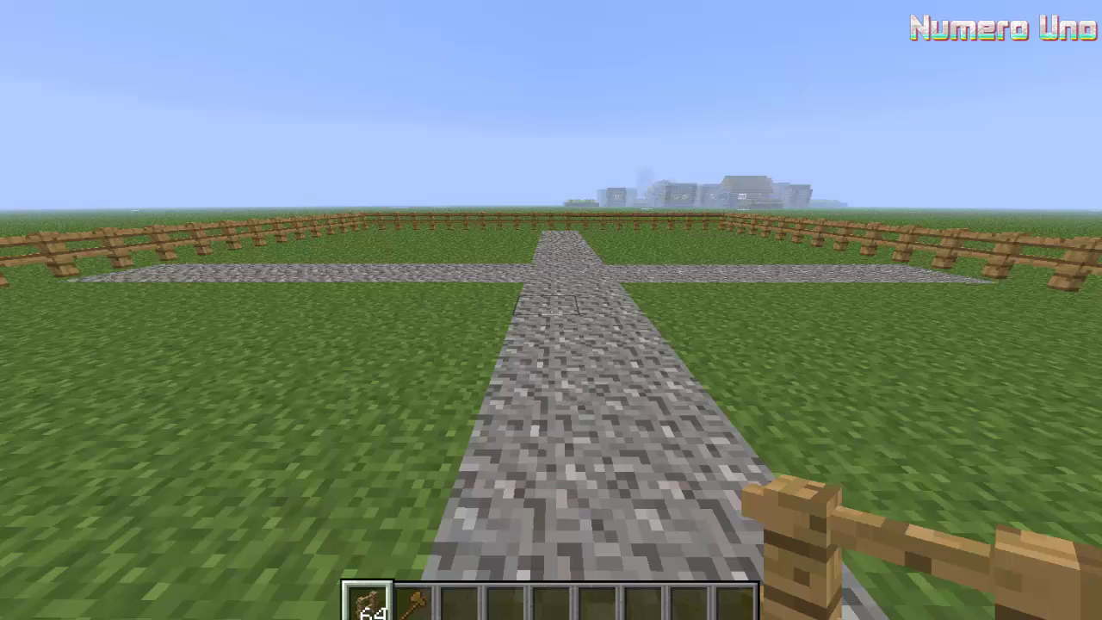
Run /town deposit 25000 and then /town withdraw 5000 on the SmallTown bank.
key(d)
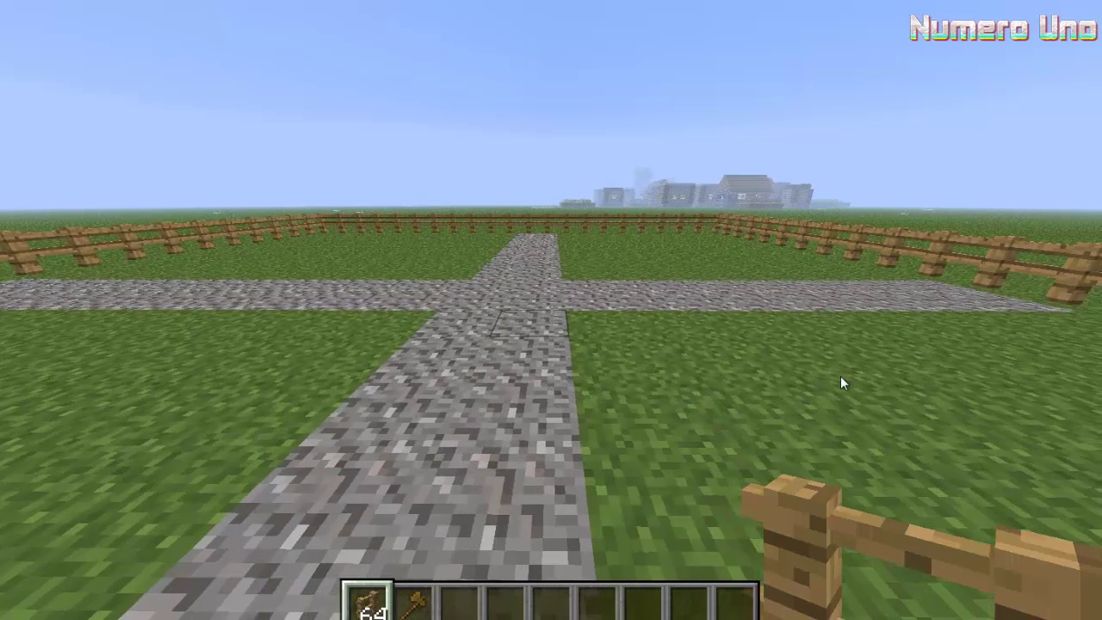
key(slash)
text(town)
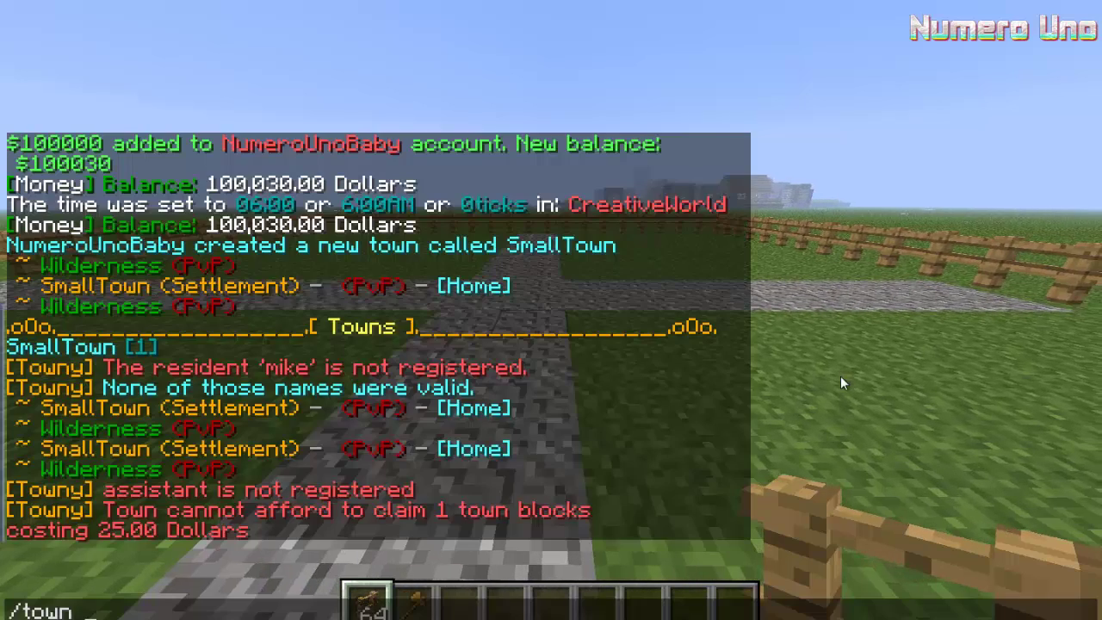
text( deposit)
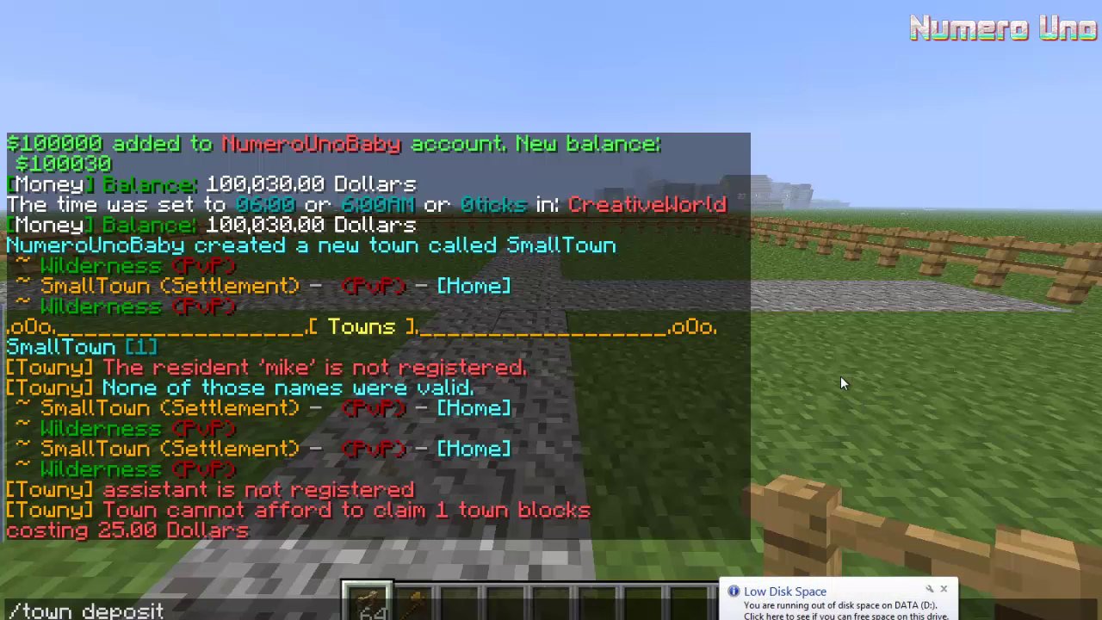
text( 25000)
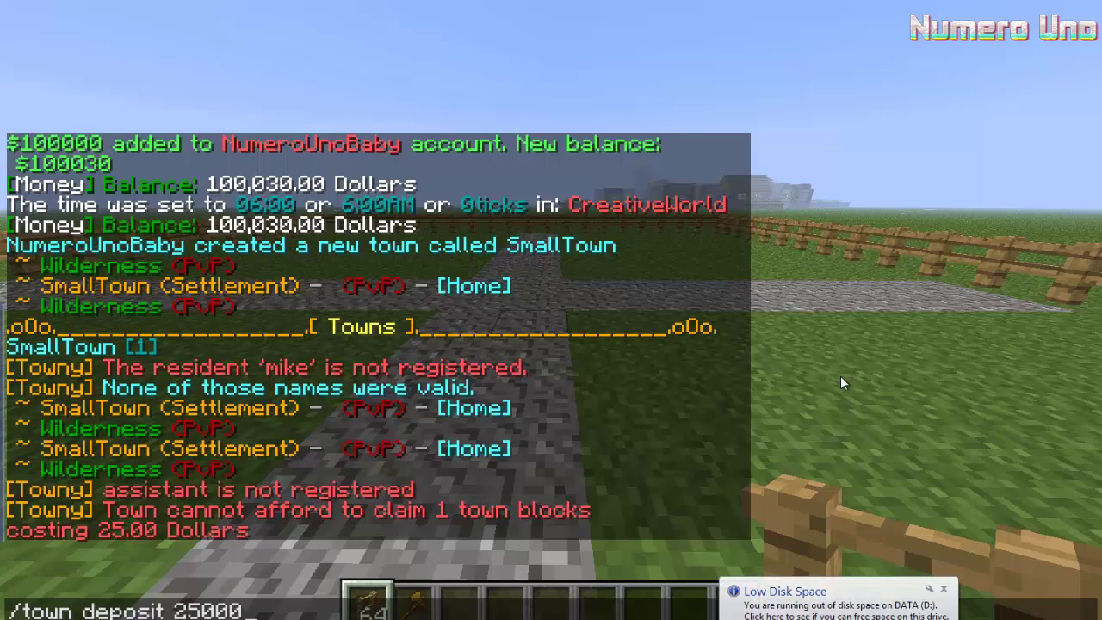
key(Return)
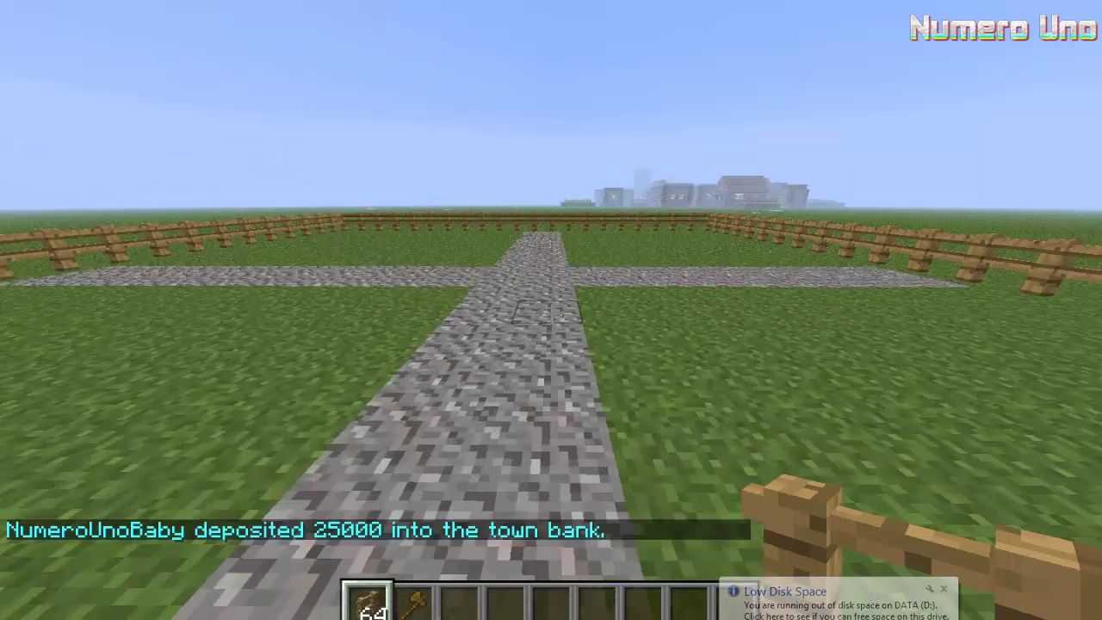
text(w/town with)
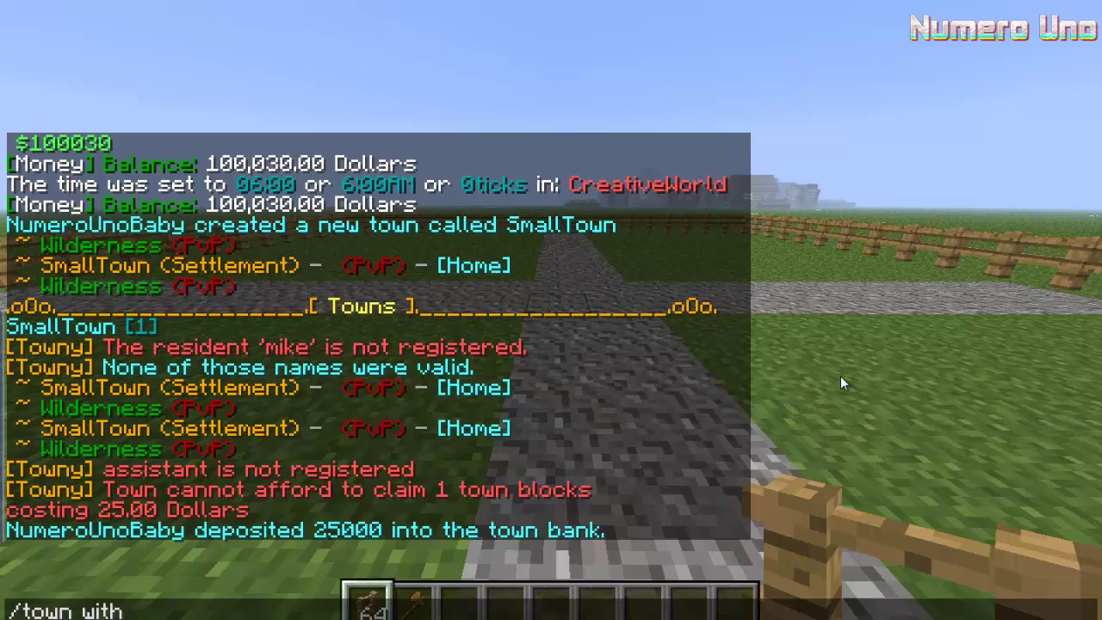
text(draw 5000)
key(Return)
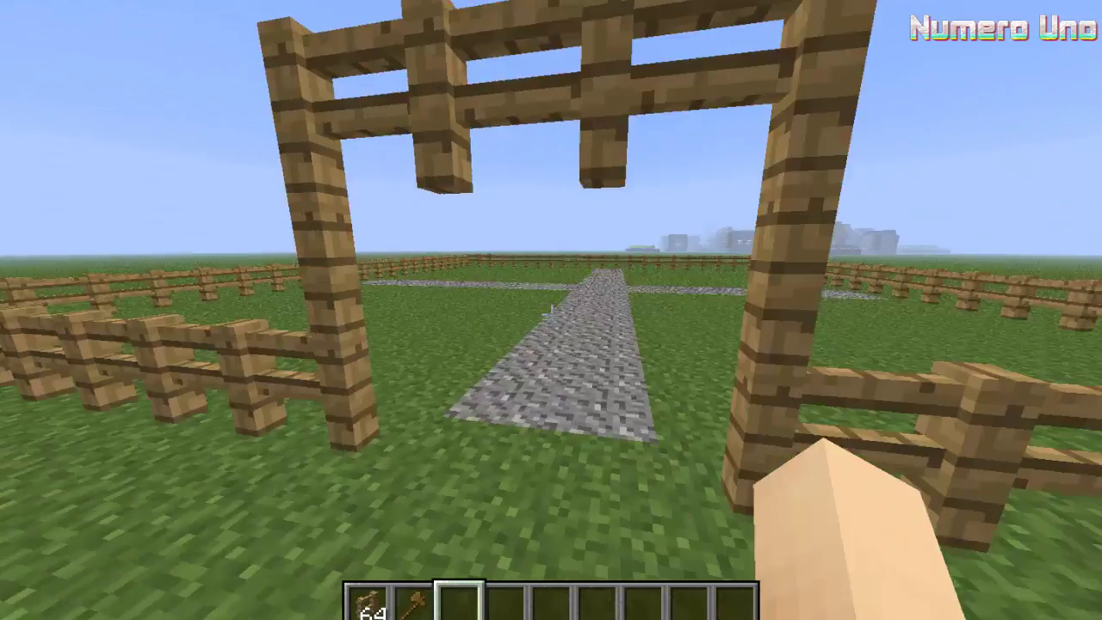
Teleport to the town spawn with /town spawn and try /town claim there.
key(w)
key(w)
text(t)
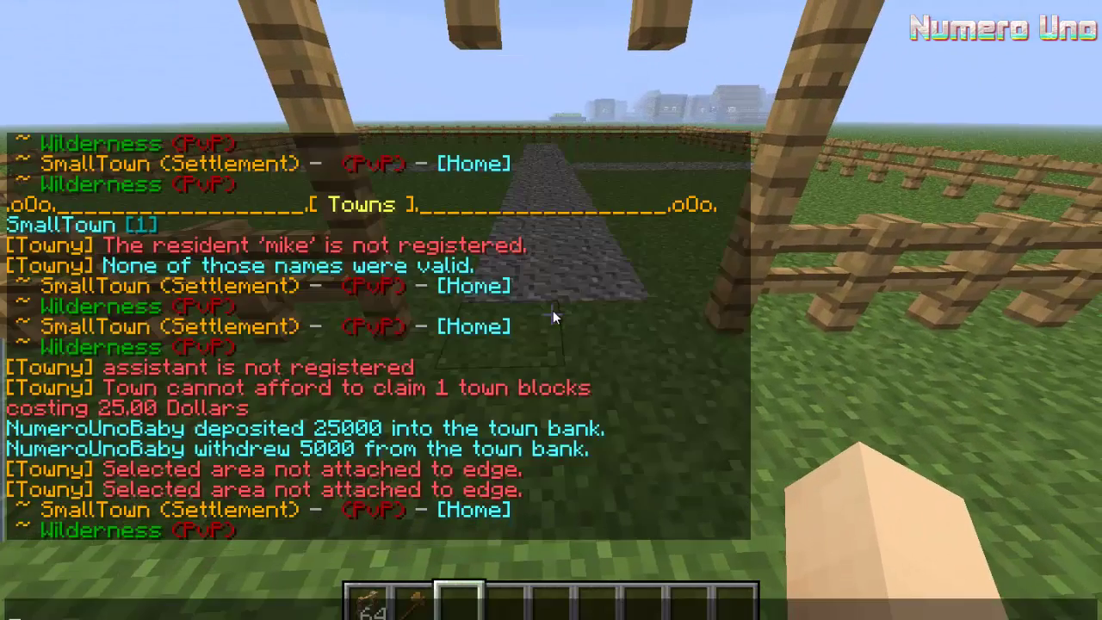
text(/town spawn)
key(Return)
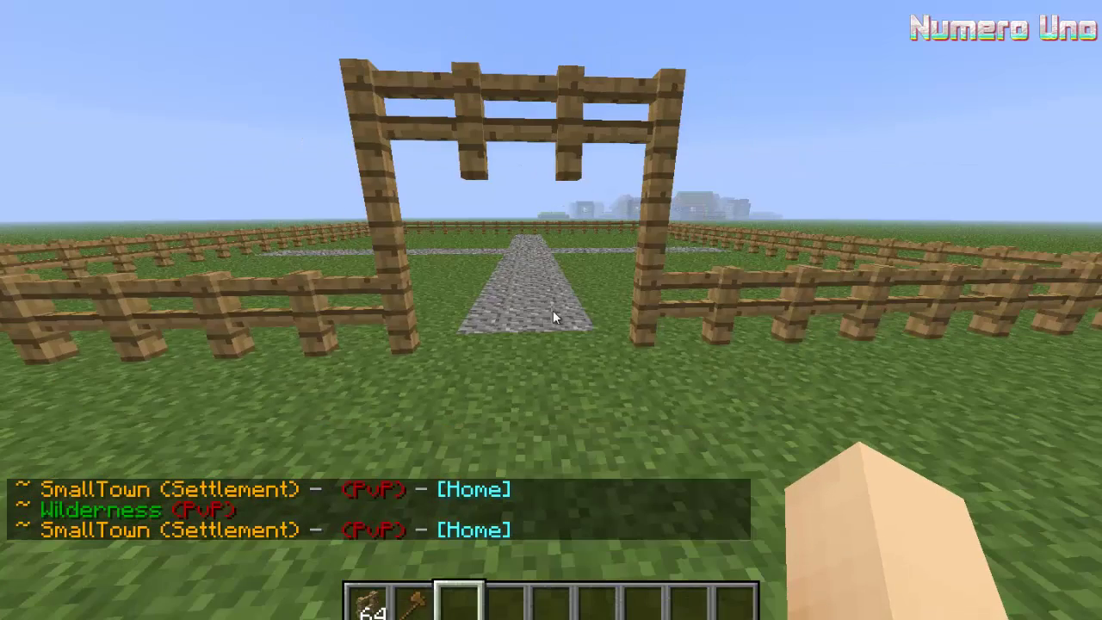
key(slash)
text(town claim)
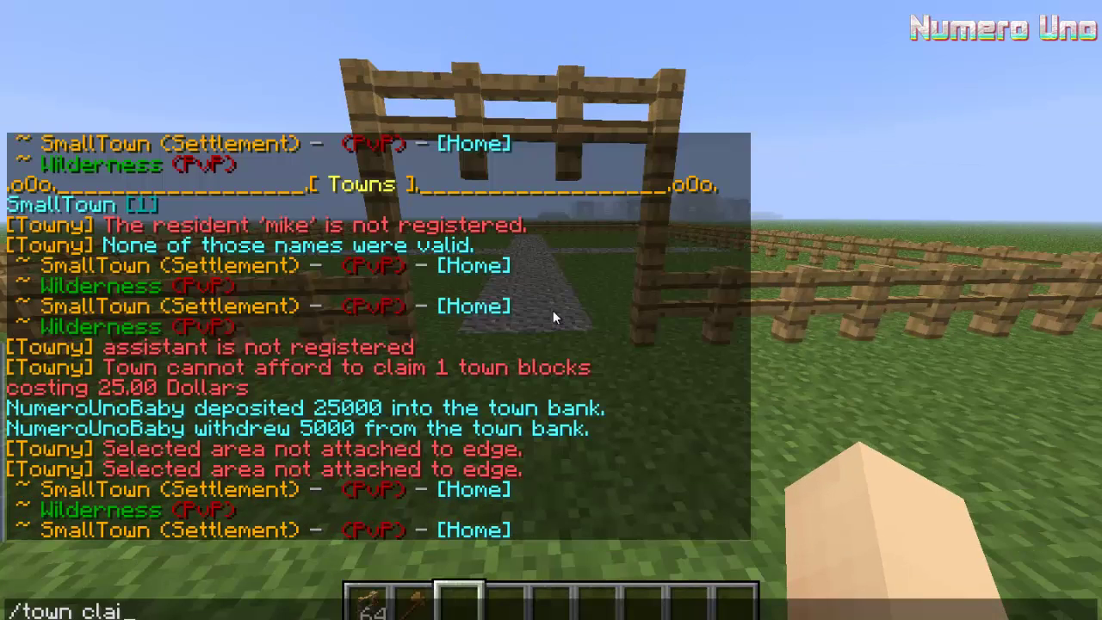
key(Return)
Walk through the gate and claim the neighbouring areas with /town claim.
key(w)
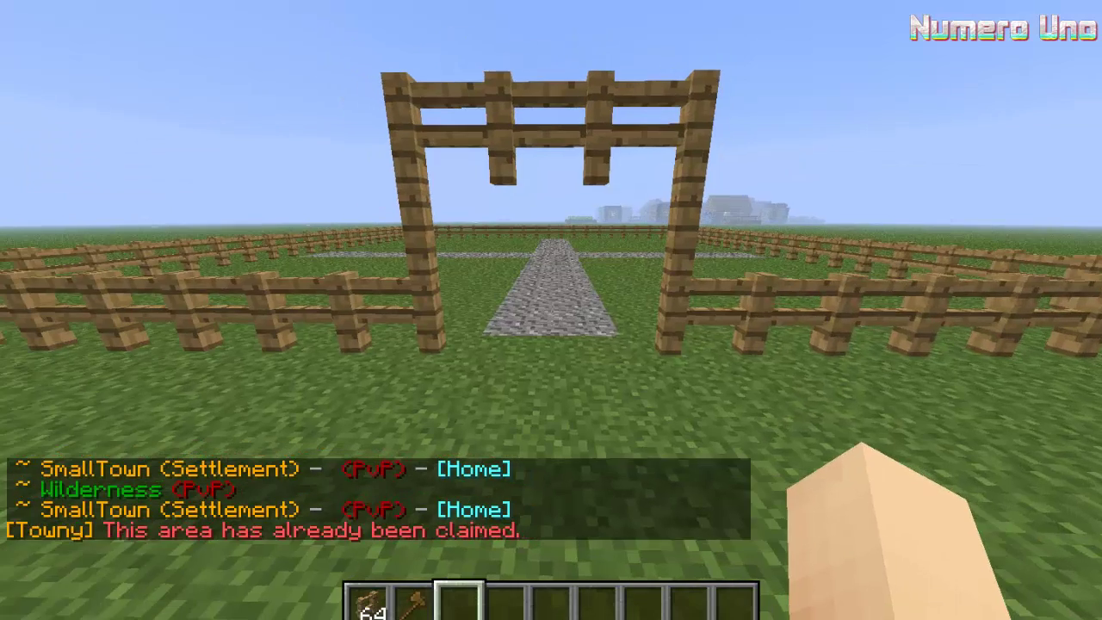
text(t)
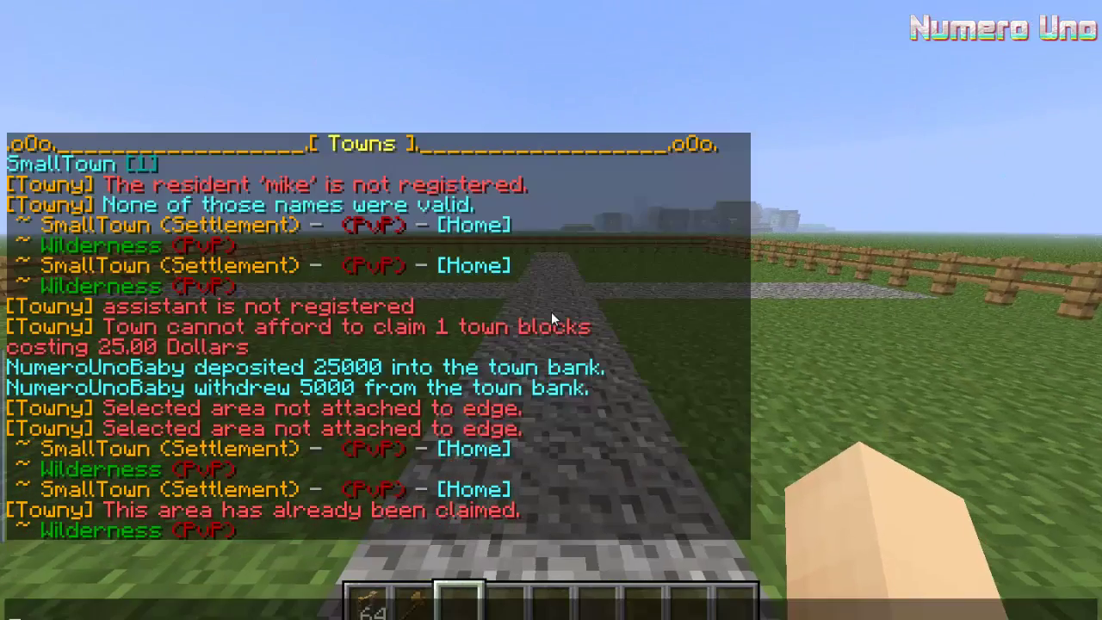
text(/town claim)
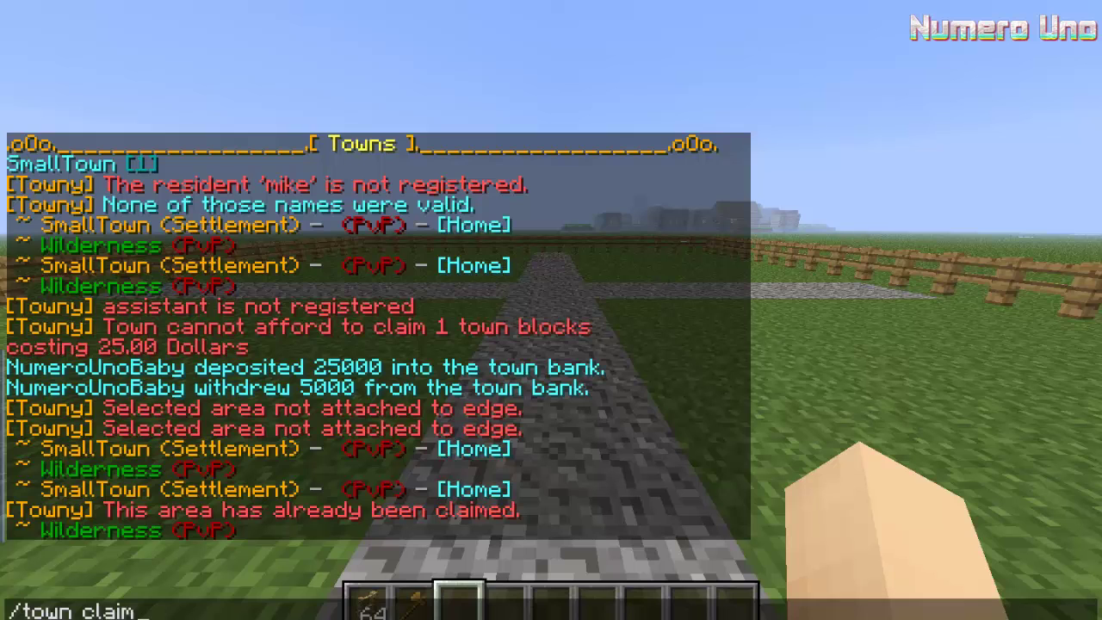
key(Return)
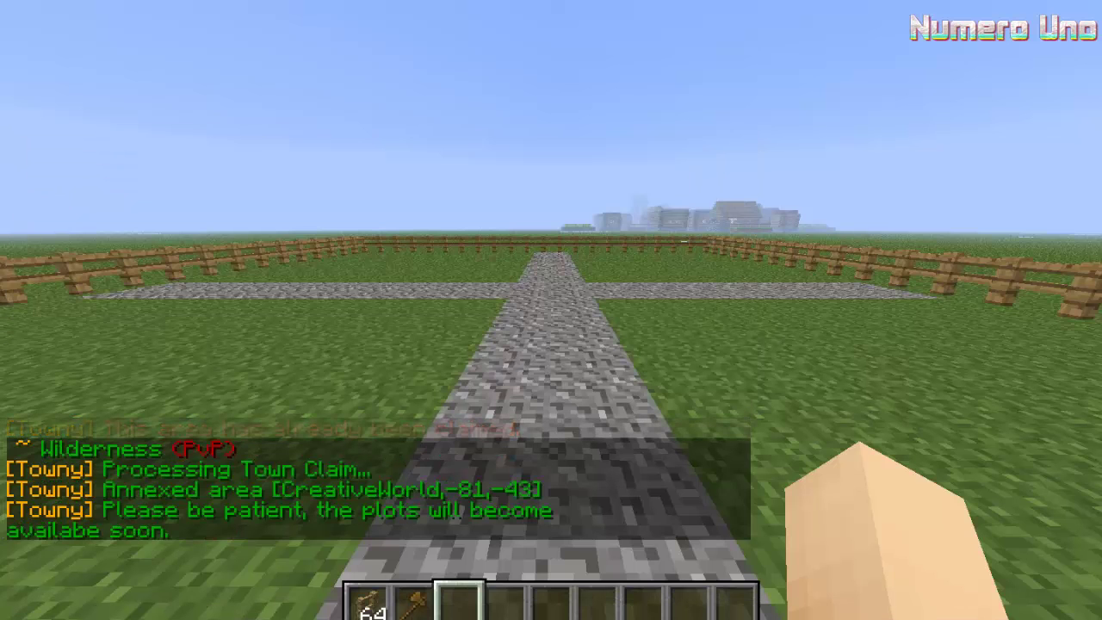
key(t)
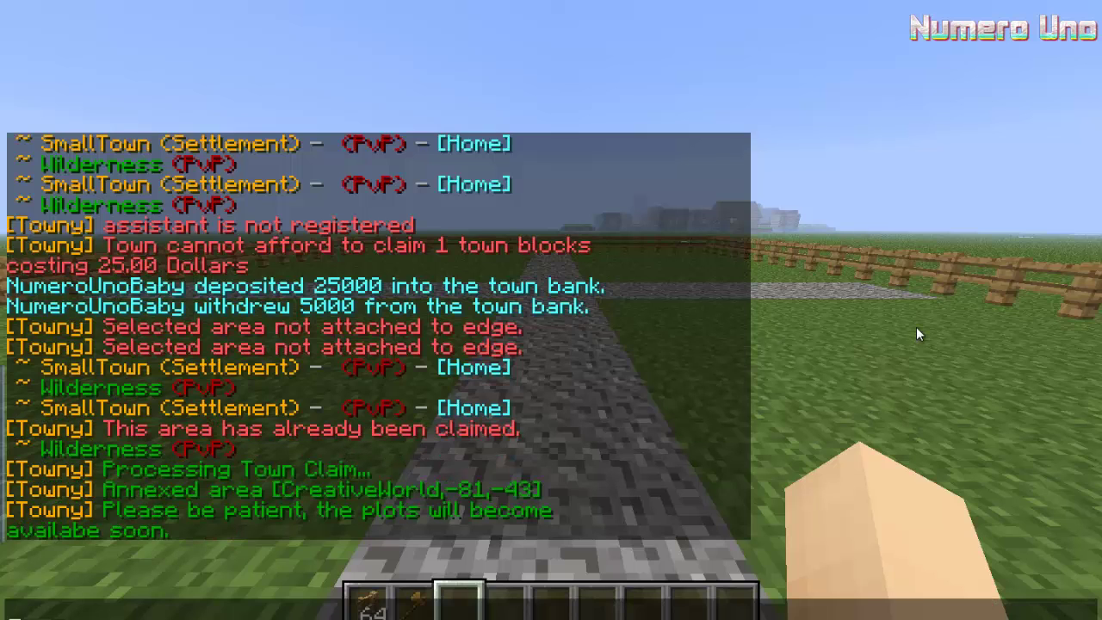
key(Escape)
key(w)
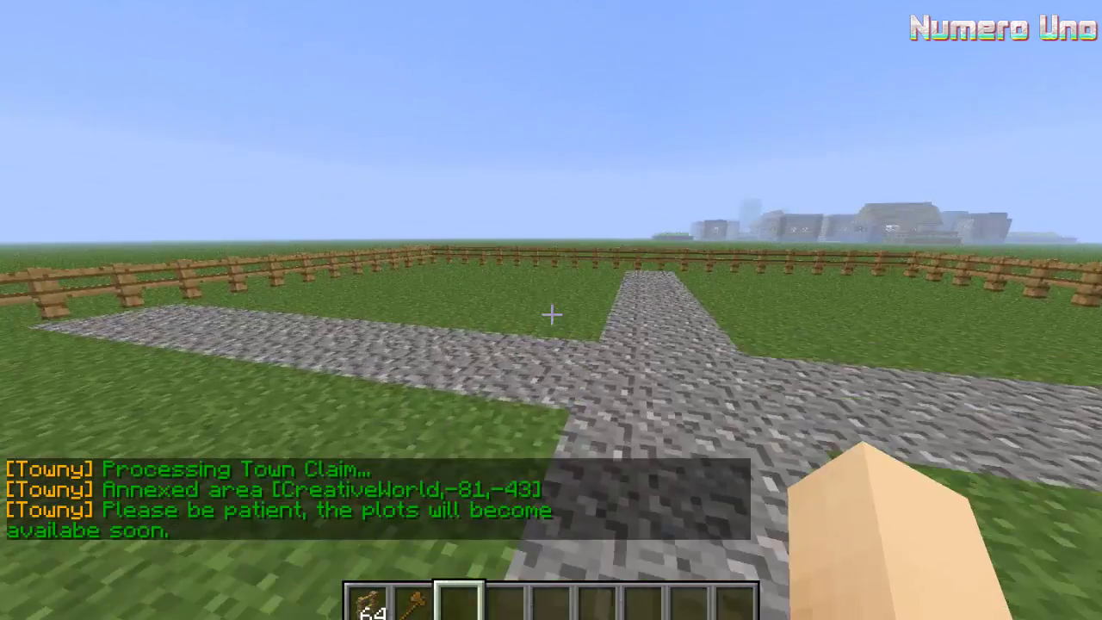
text(t)
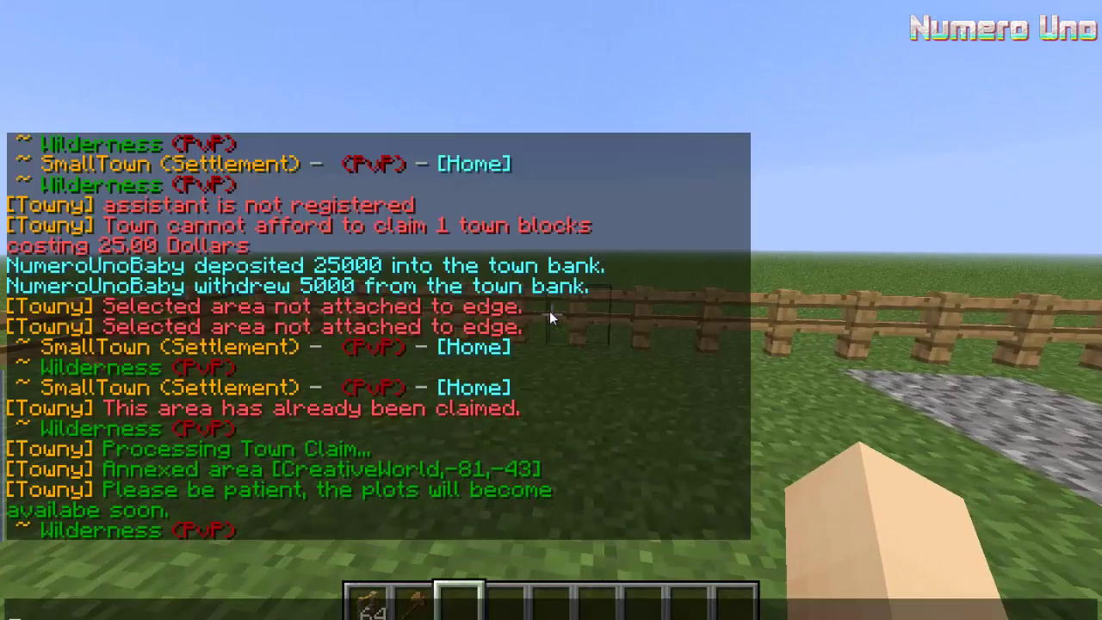
text(/town claim)
key(Return)
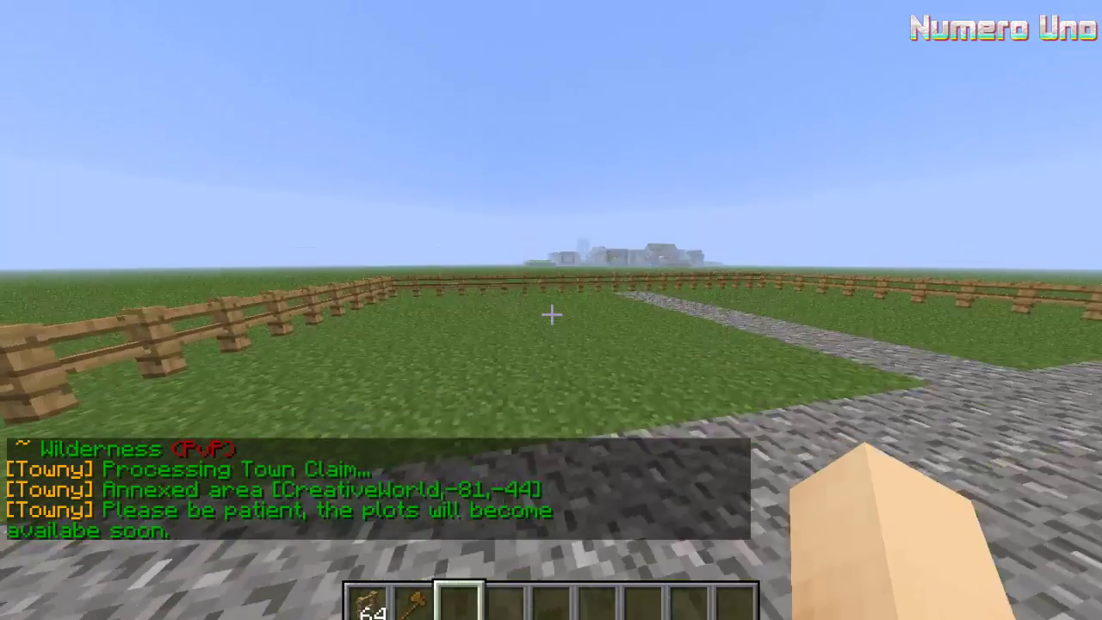
Claim chunk -80,-44 for SmallTown, retrying after a misspelled 'cliam' command.
key(slash)
text(town claim)
key(Return)
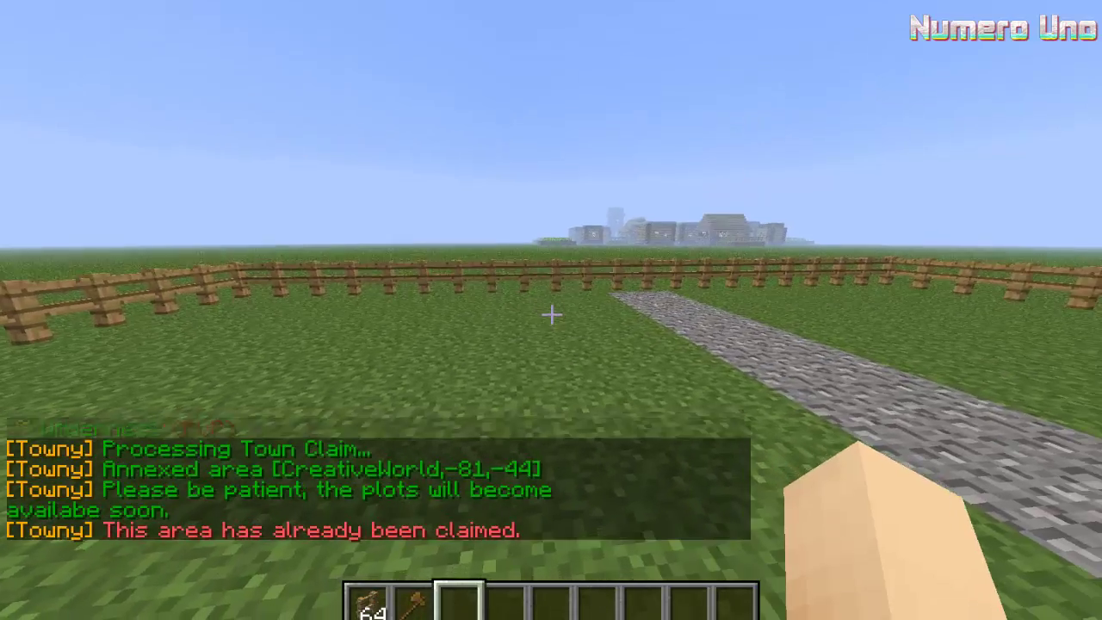
key(t)
text(/town c)
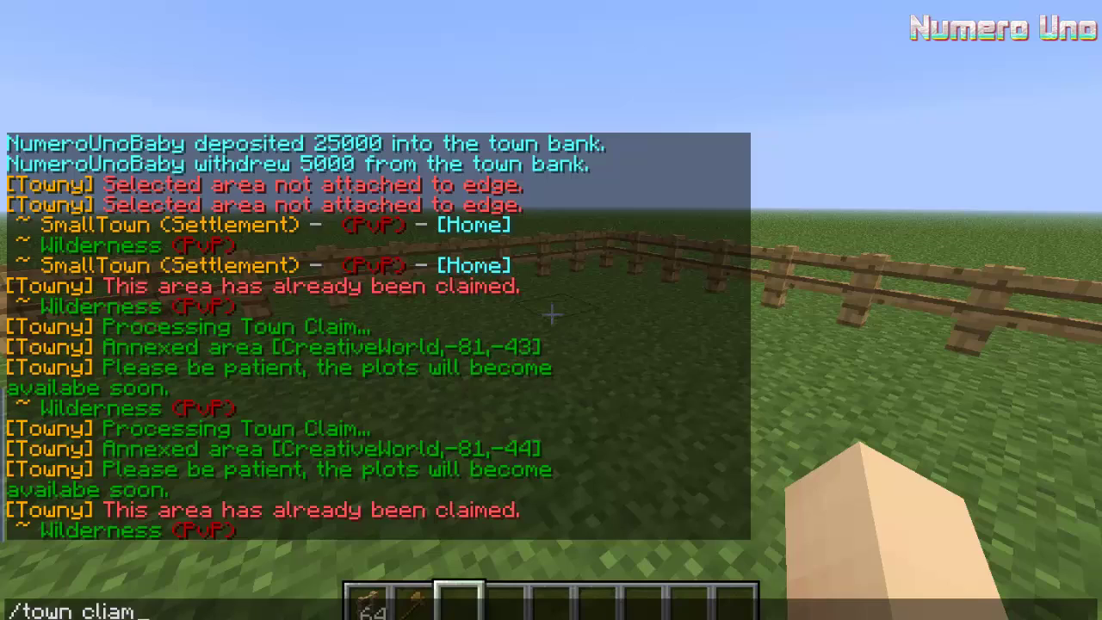
text(liam)
key(Return)
key(slash)
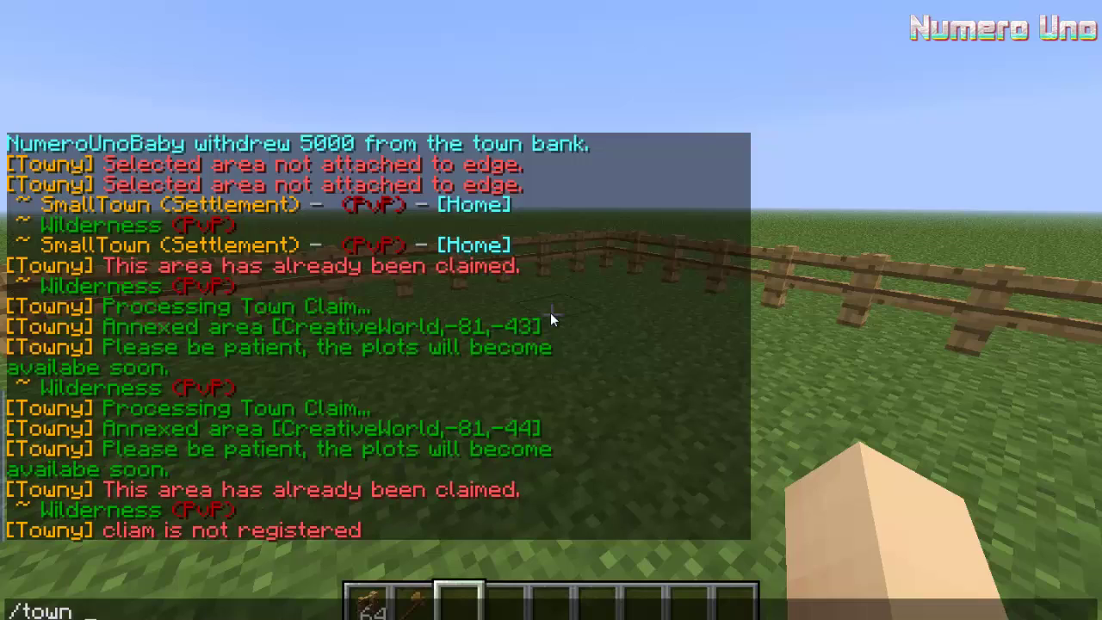
text(town claim)
key(Return)
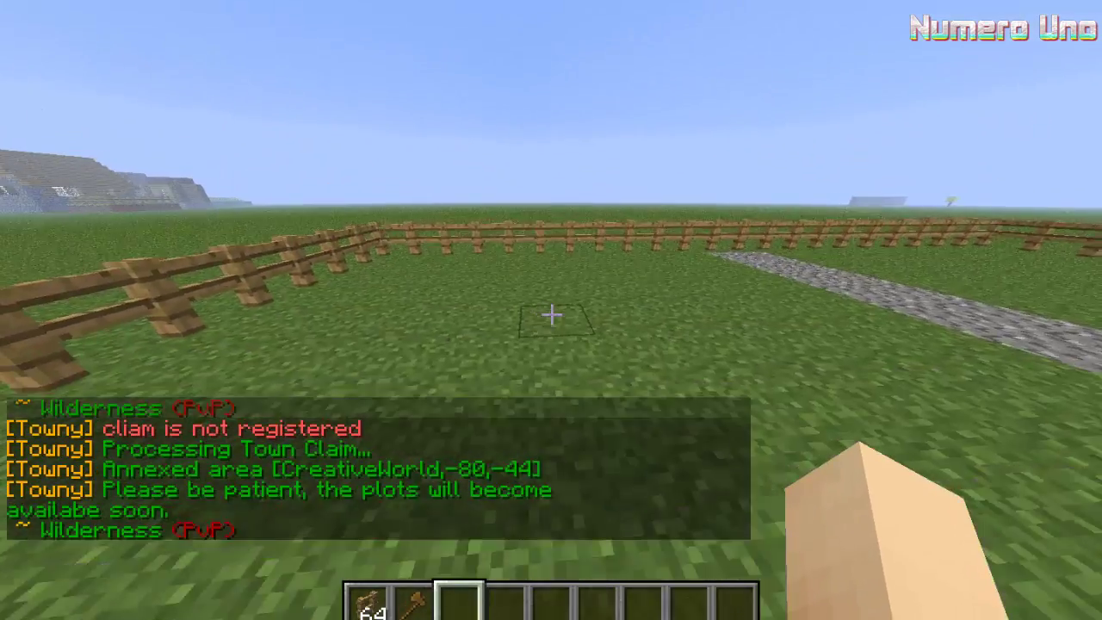
Claim chunk -80,-43, retry a claim, and walk across the fenced field.
text(t/town cliam)
key(Return)
text(t/t)
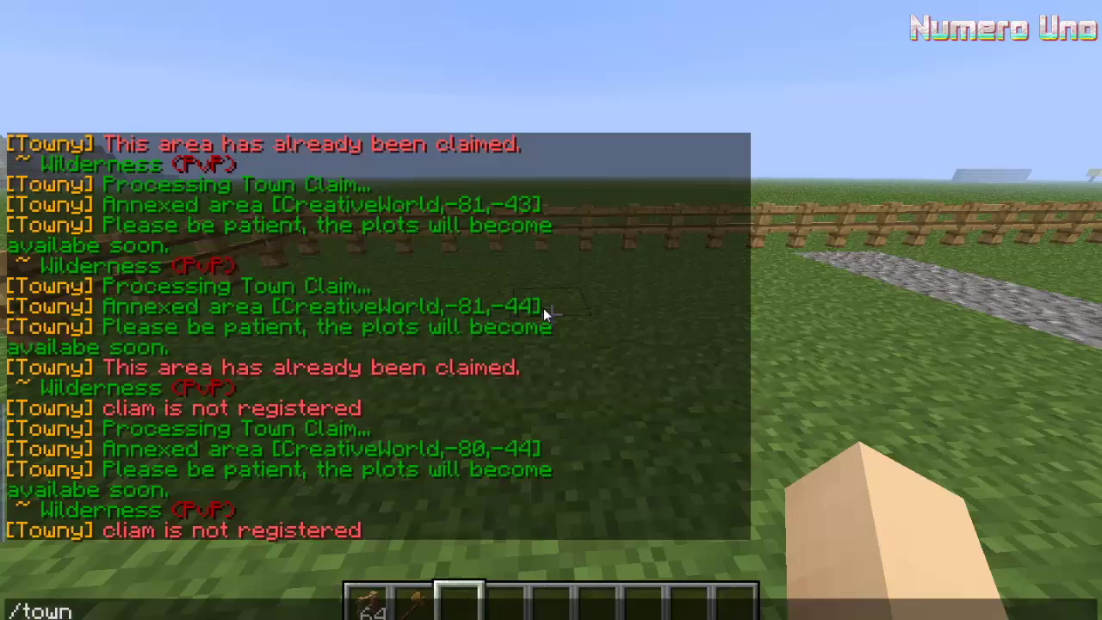
text(own claim)
key(Return)
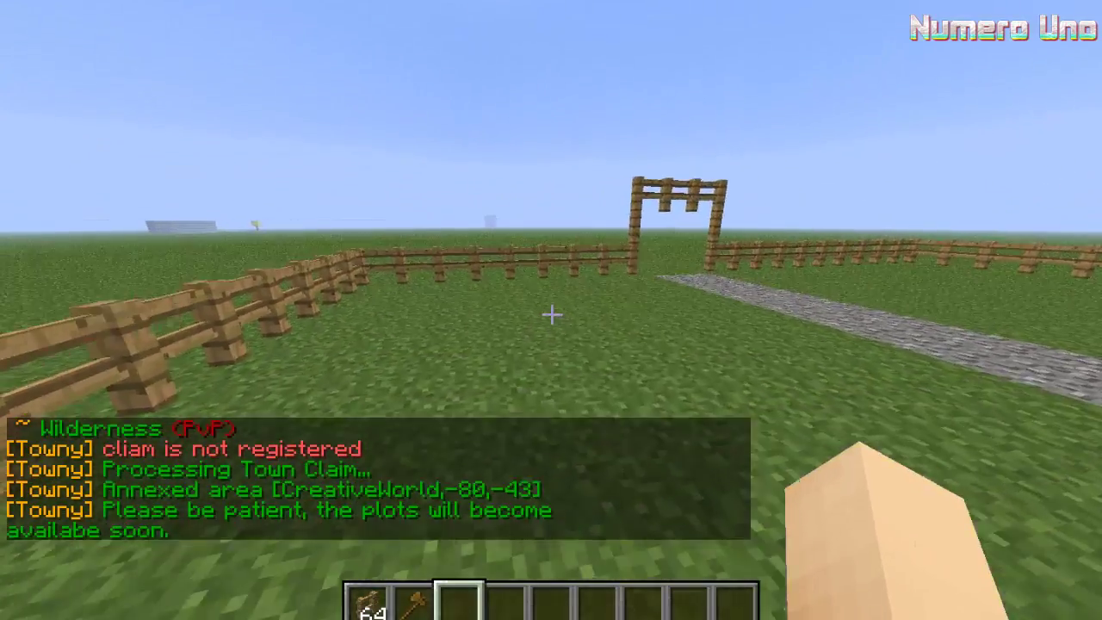
key(slash)
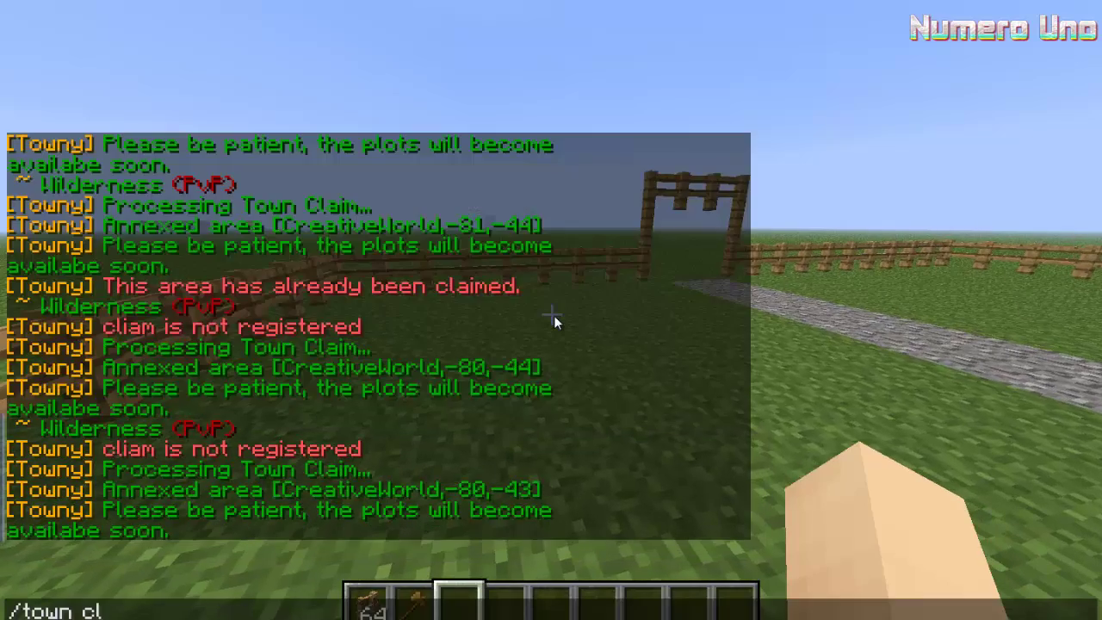
text(town claim)
key(Return)
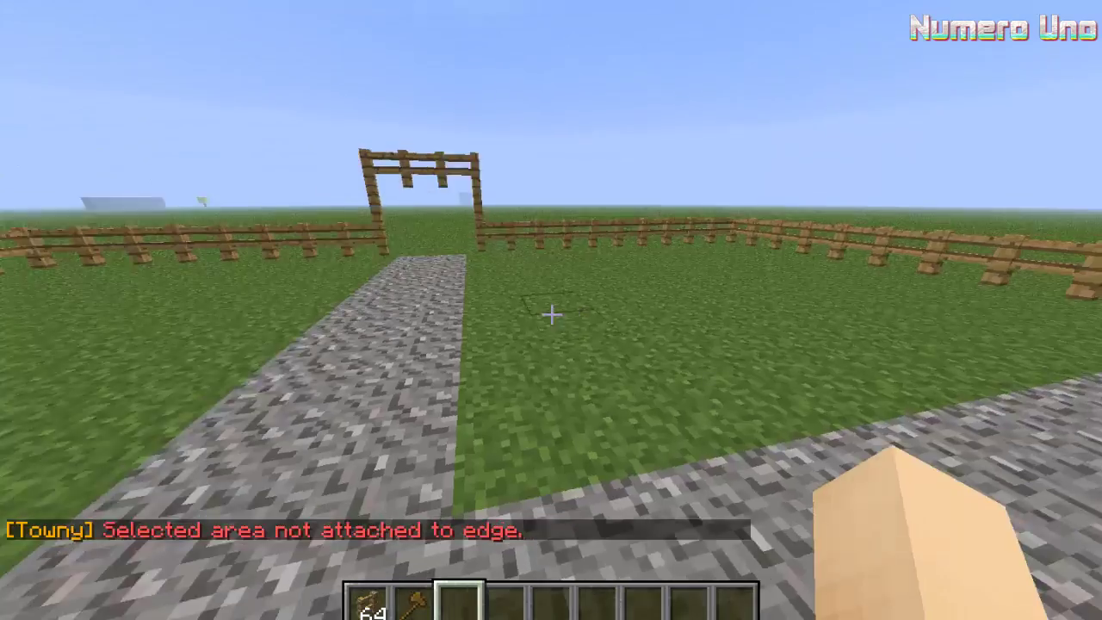
key(w)
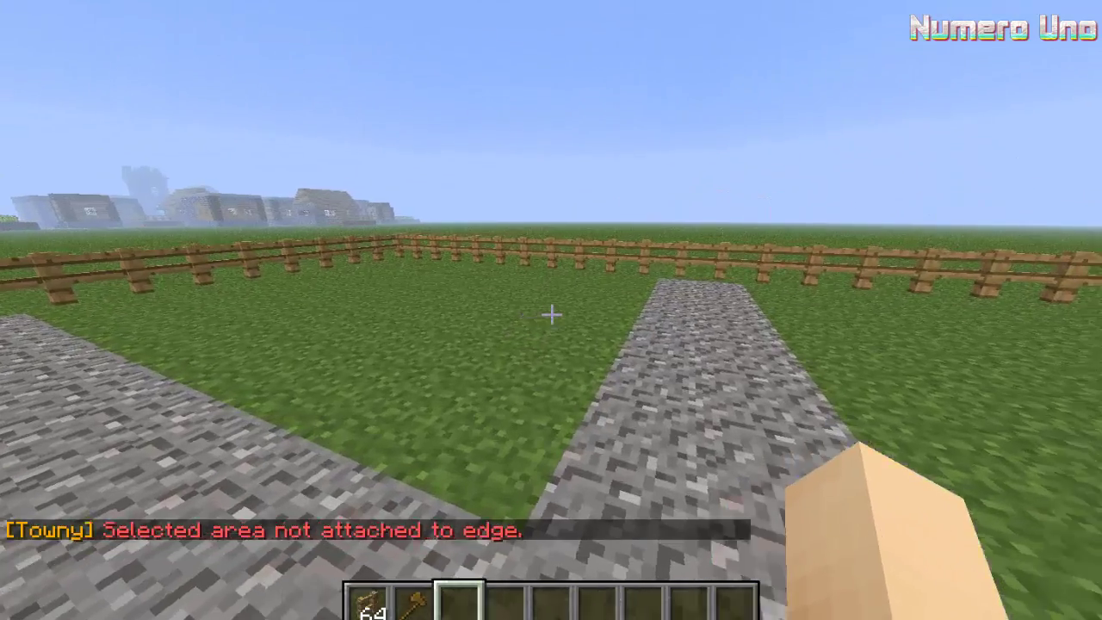
key(w)
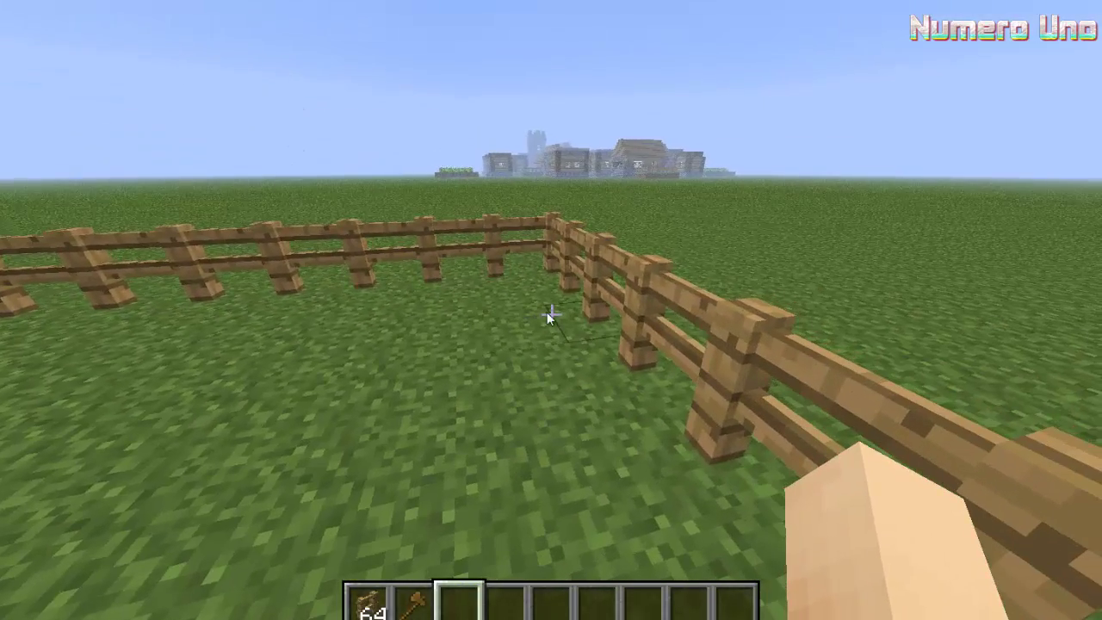
key(slash)
Display SmallTown's status with /town: size 5/8, 19,900 Dollars banked, tax 0.
key(Escape)
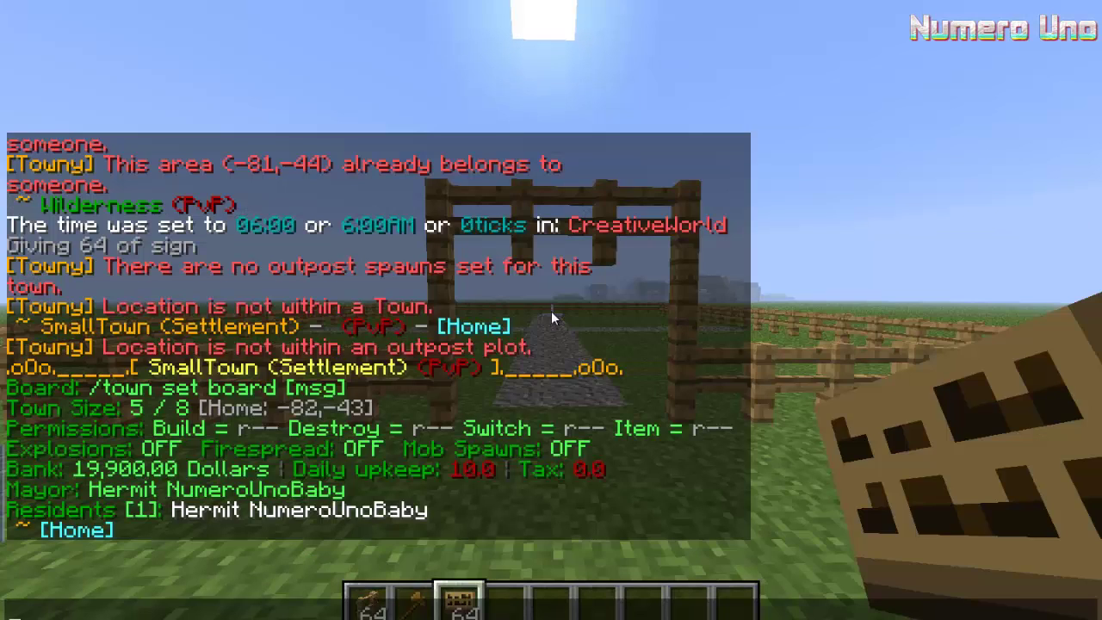
text(/town)
key(Return)
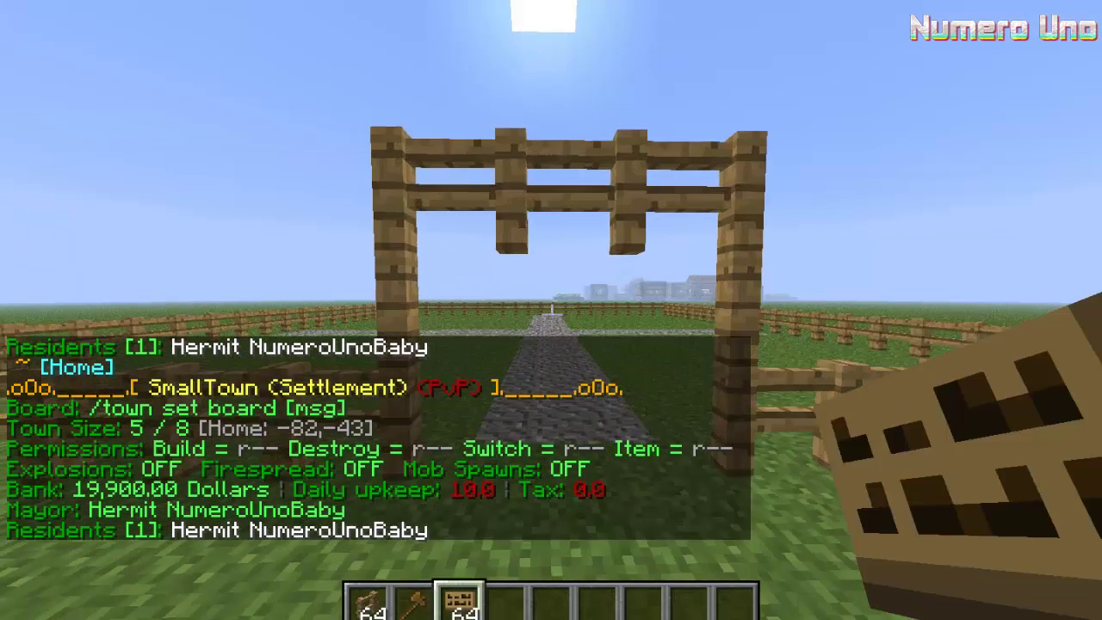
key(w)
key(t)
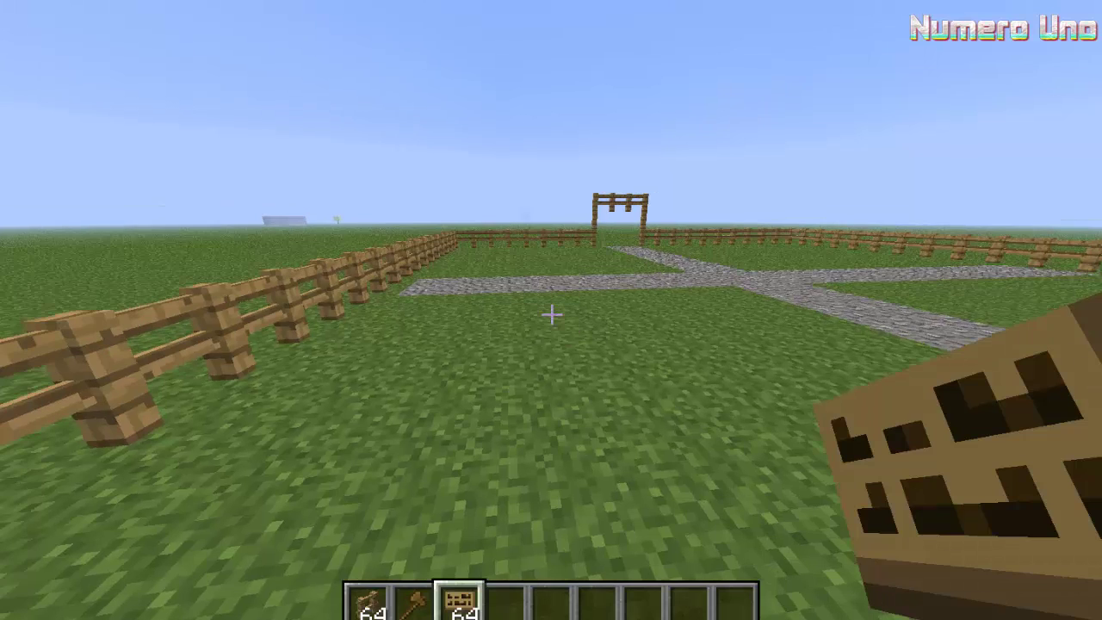
Set the daily resident tax to 60 with /town set taxes 60.
text(t/town set ta)
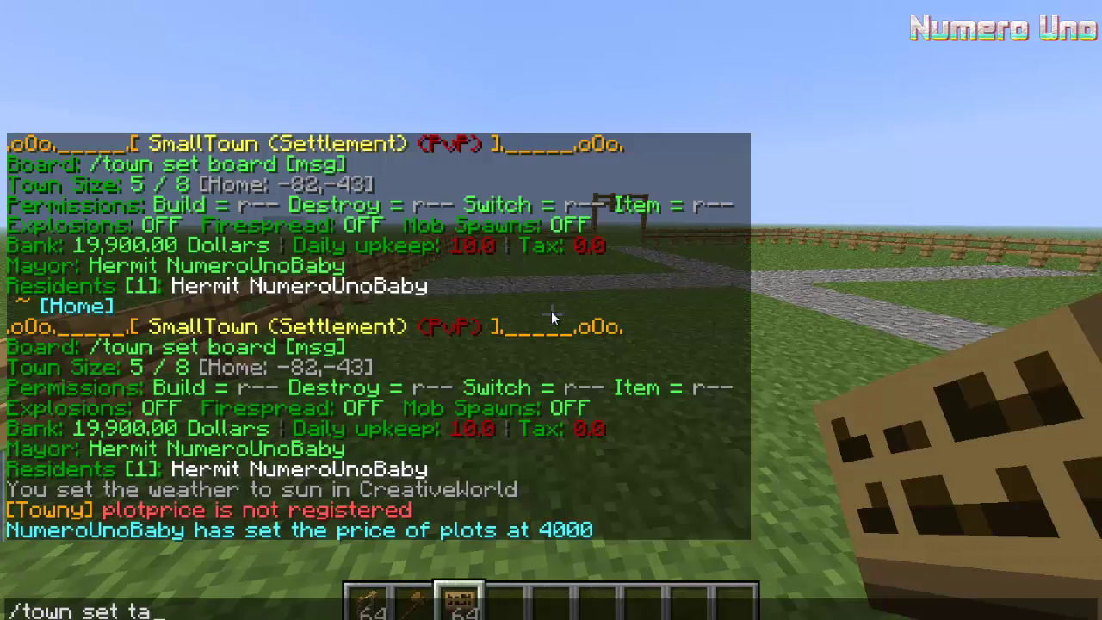
text(xes 60)
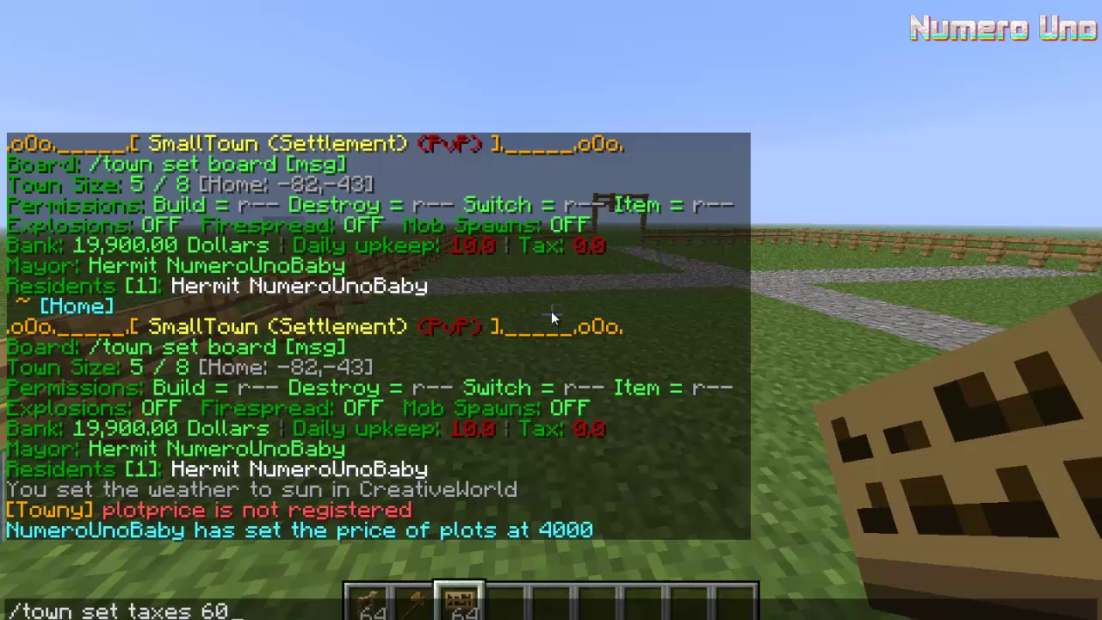
key(Return)
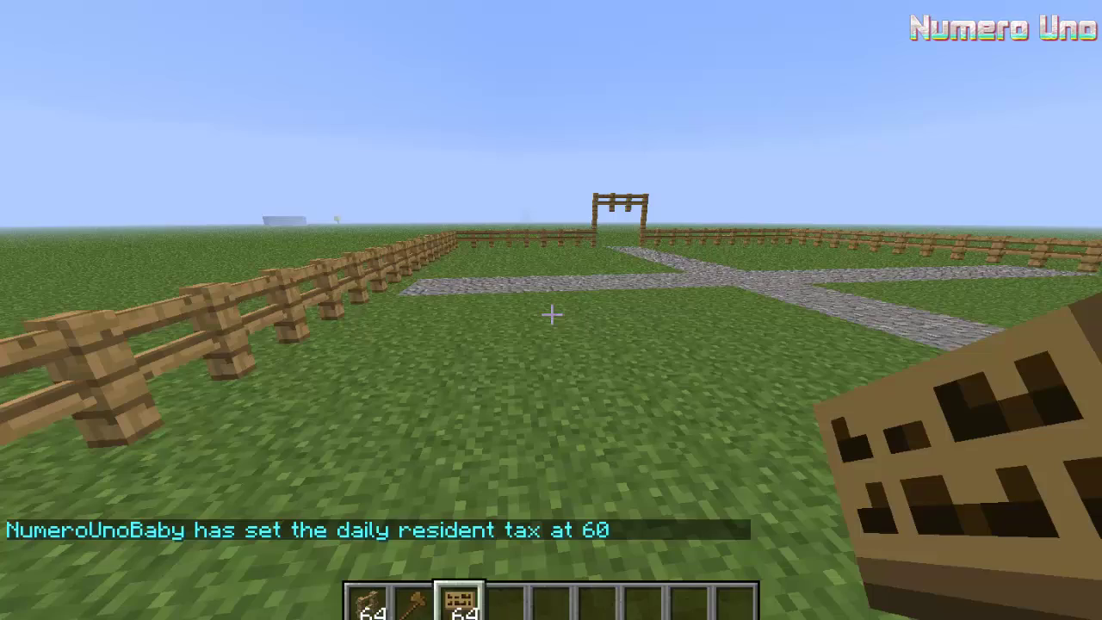
key(w)
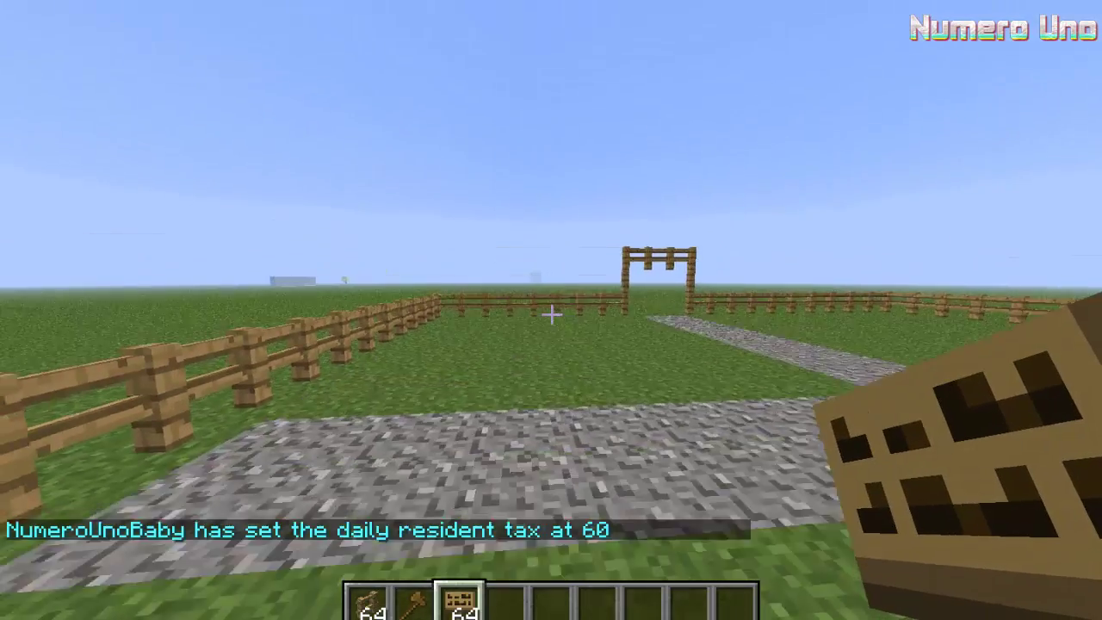
key(w)
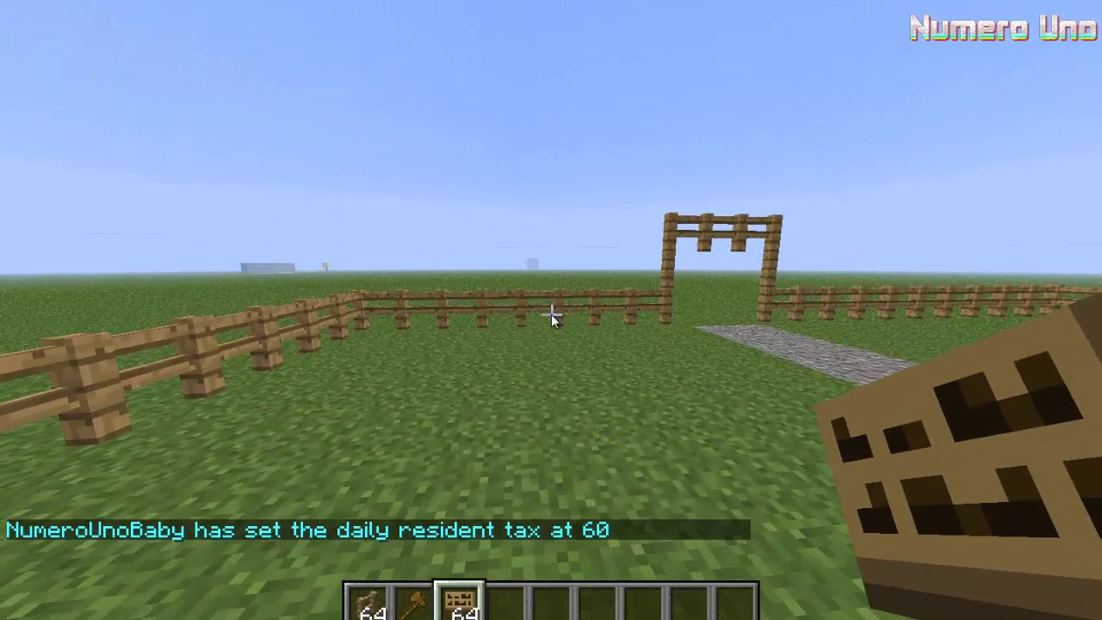
Set the daily plot tax to 1000 with /town set plottax 1000.
key(slash)
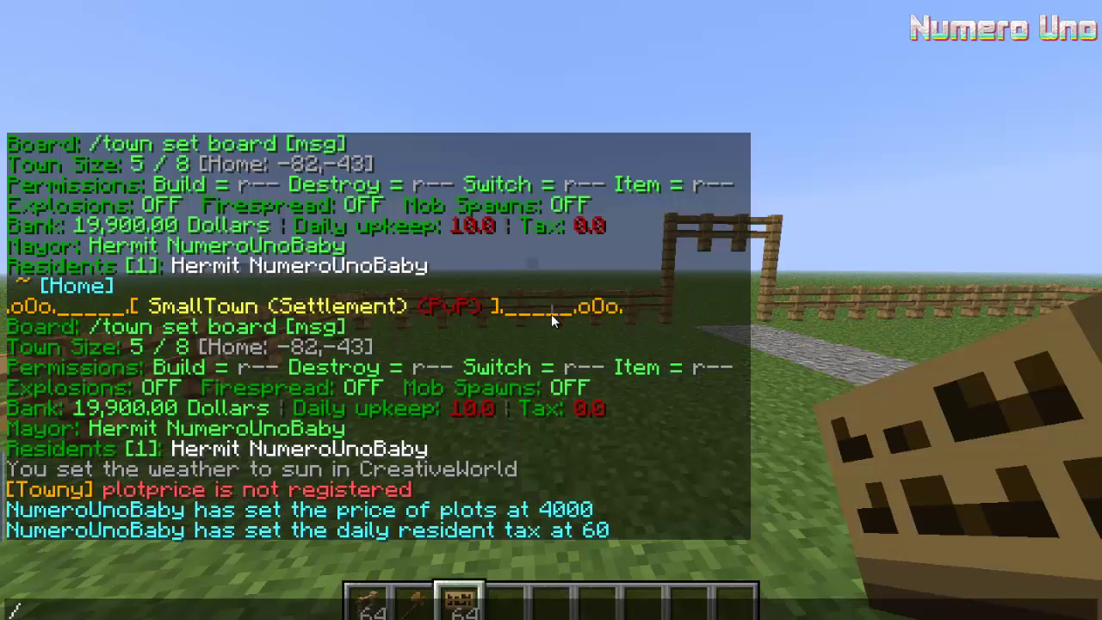
text(town set p)
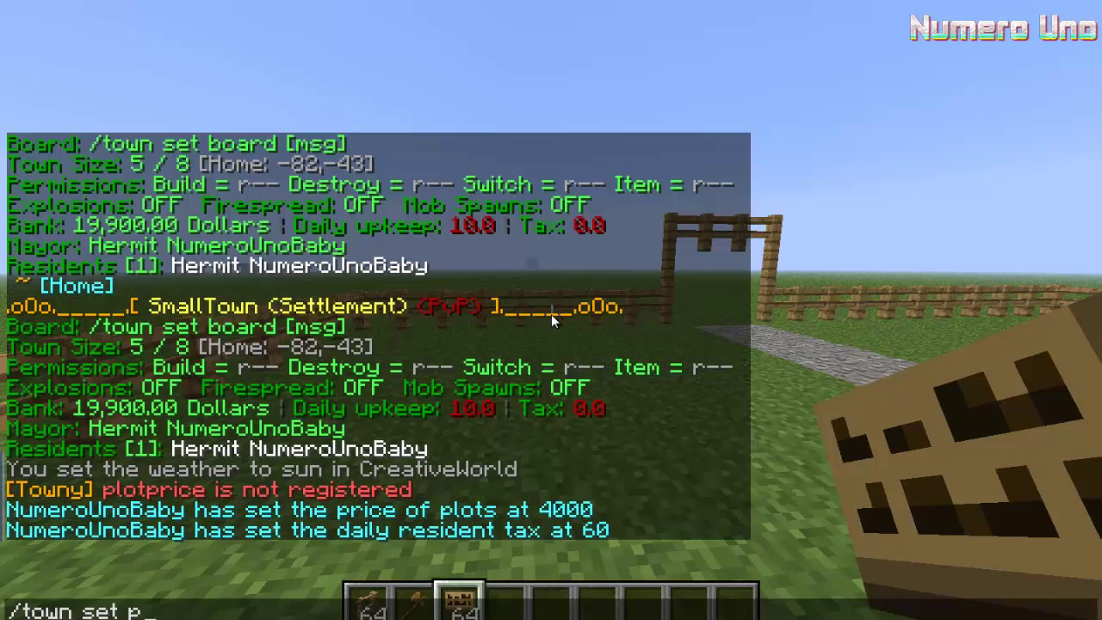
text(lottax)
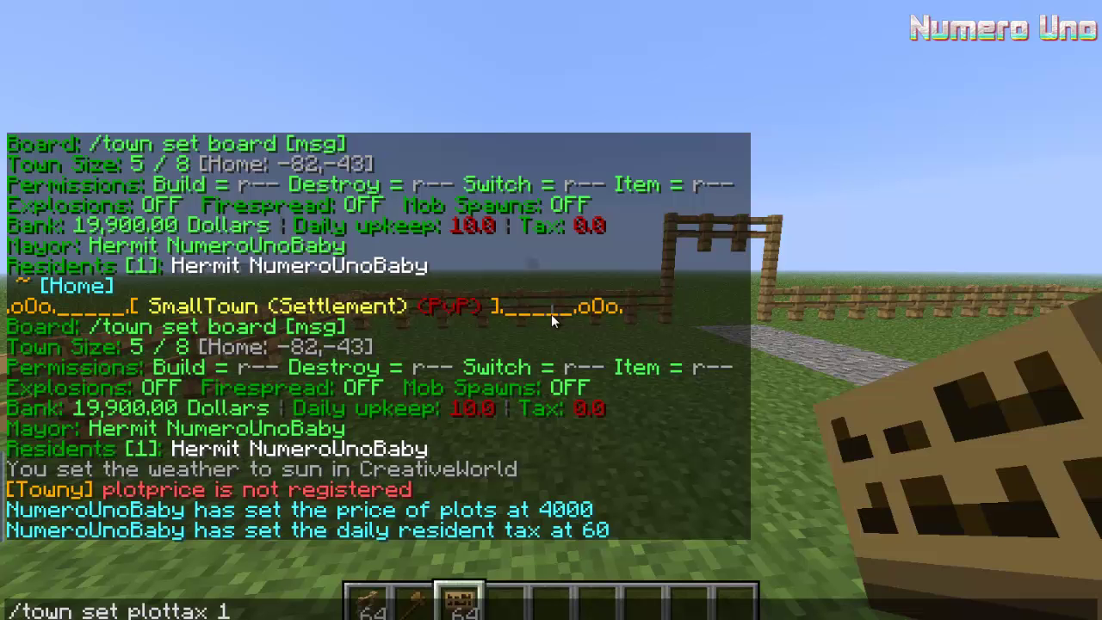
text(1000)
key(Return)
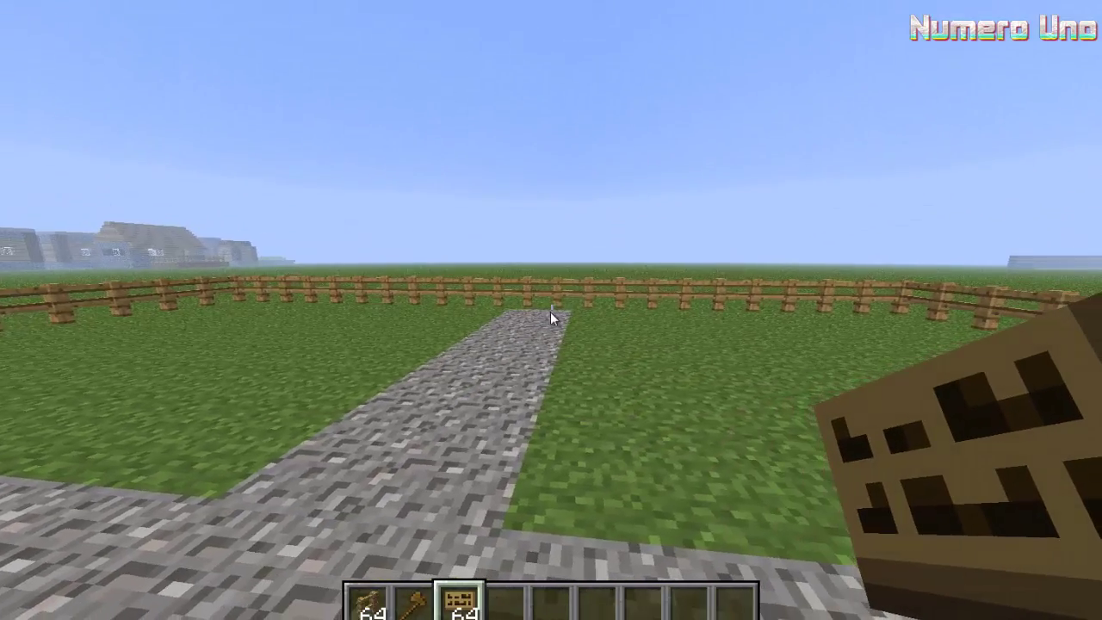
List the town toggle options and turn public status off with /town toggle public off.
key(slash)
text(town toggle)
key(Return)
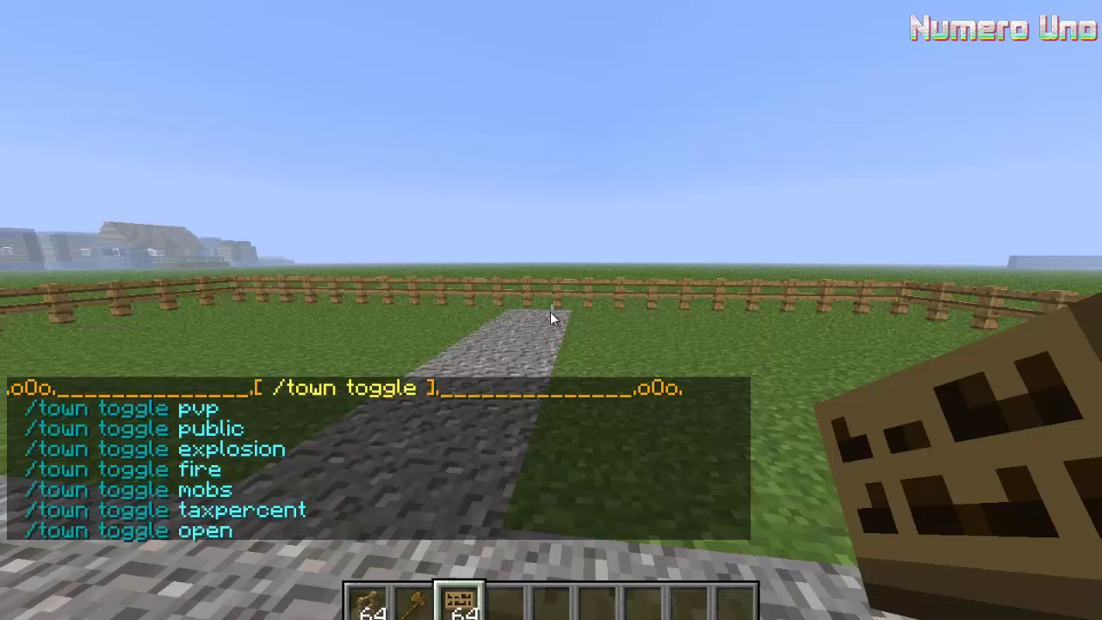
key(t)
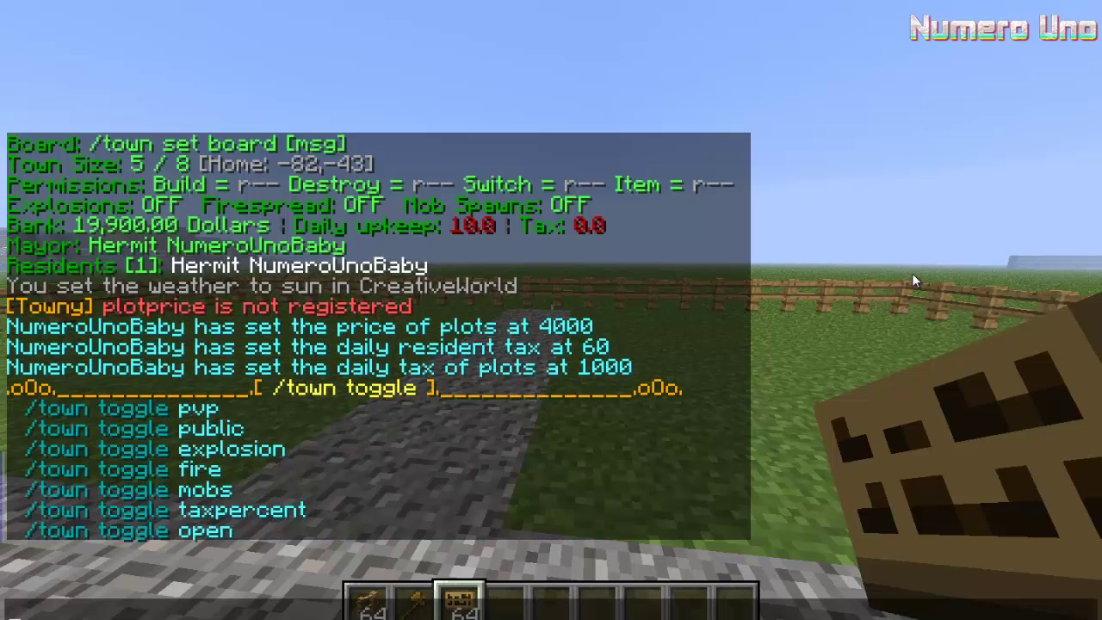
text(/town toggle public)
key(BackSpace)
text(c )
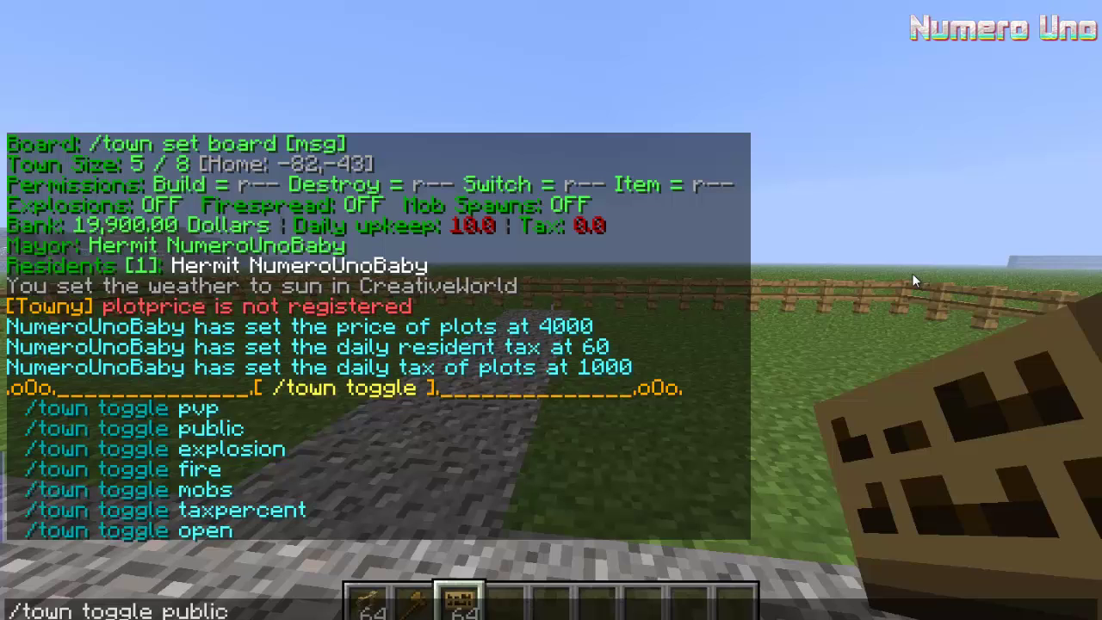
text(off)
key(Return)
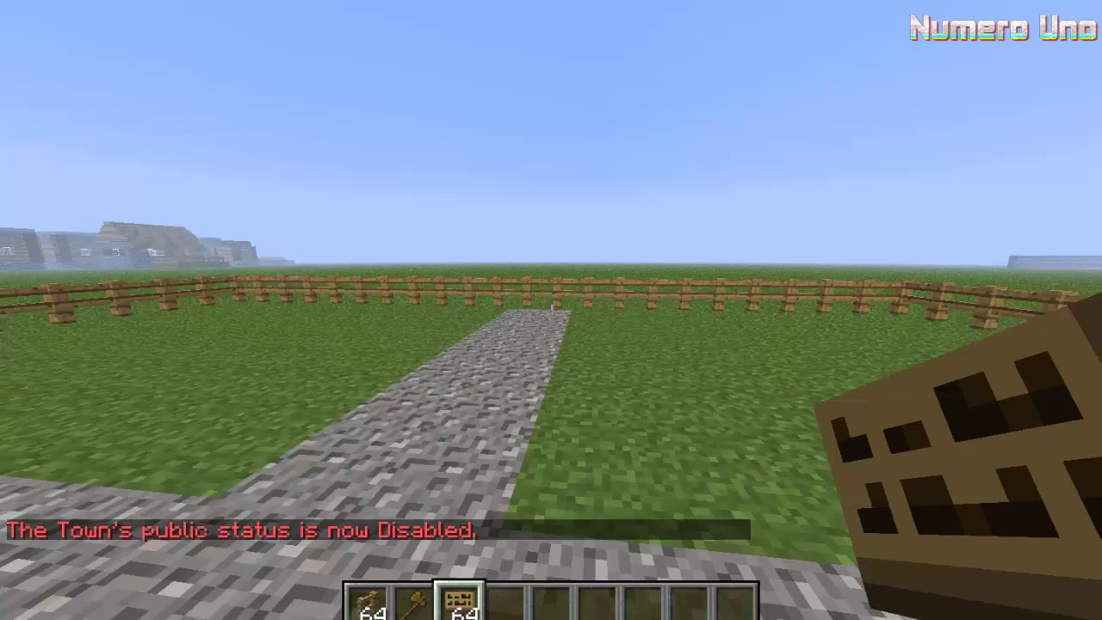
Toggle town PvP, then switch it back on with /town toggle pvp on.
key(t)
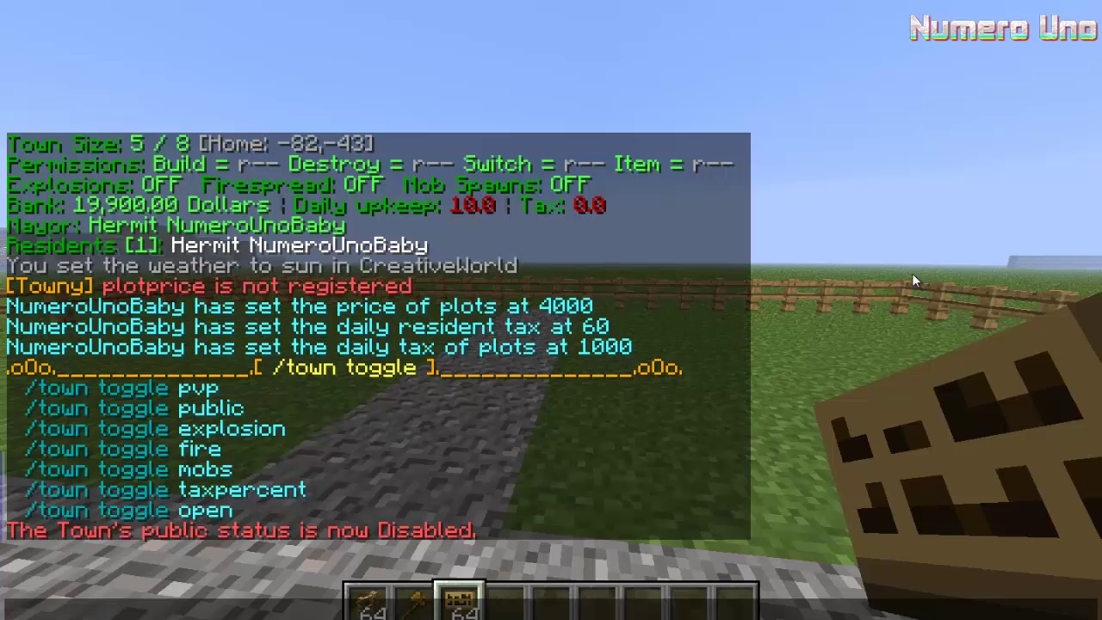
text(/town toggl)
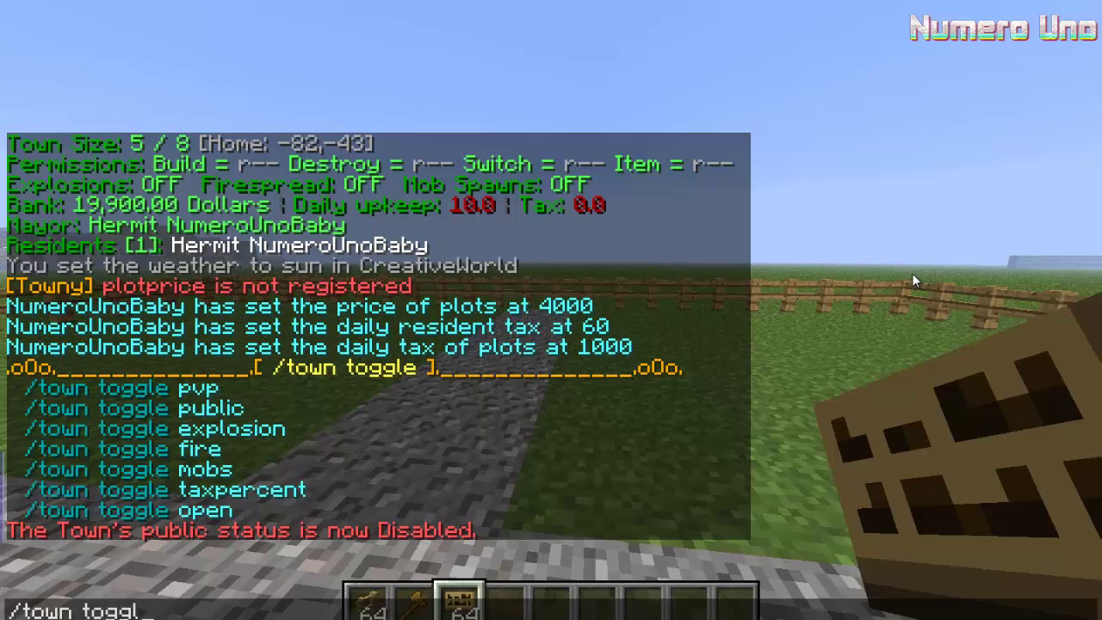
text(e pvp on)
key(Return)
text(t)
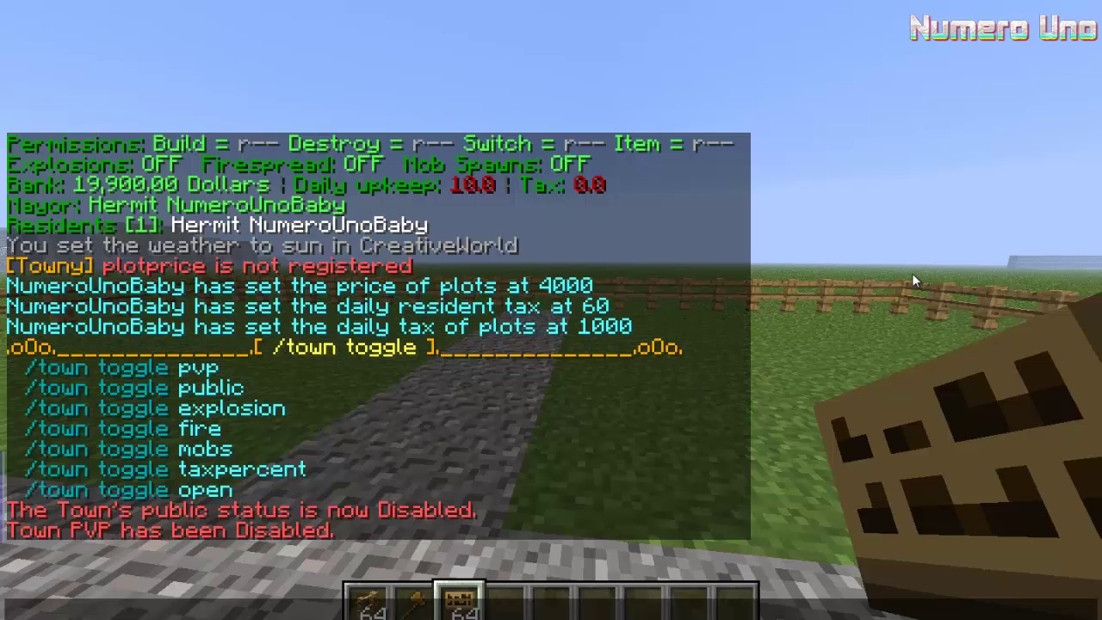
text(/town toggle on)
key(BackSpace)
key(BackSpace)
text(pvpv)
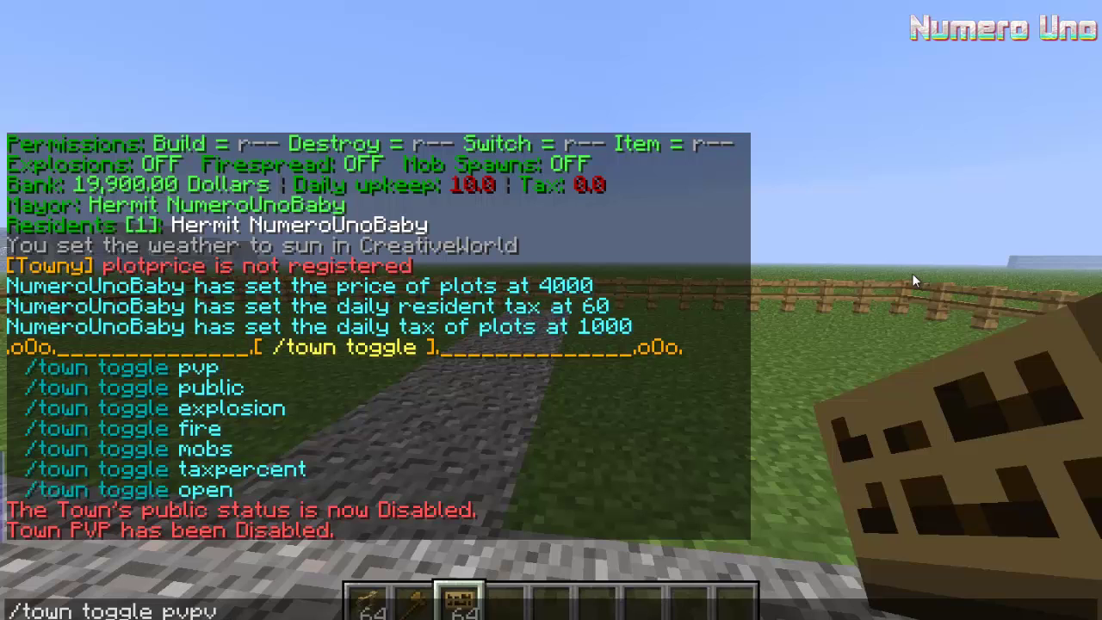
text( on)
key(Return)
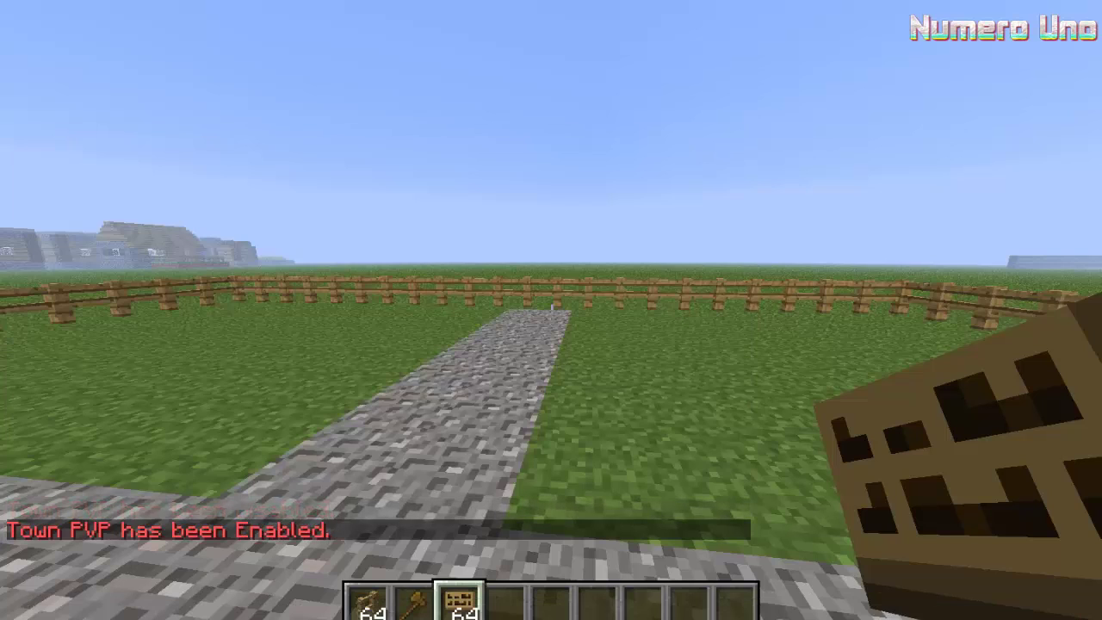
Turn town monster spawns off with /town toggle mobs off.
text(t/town toggl)
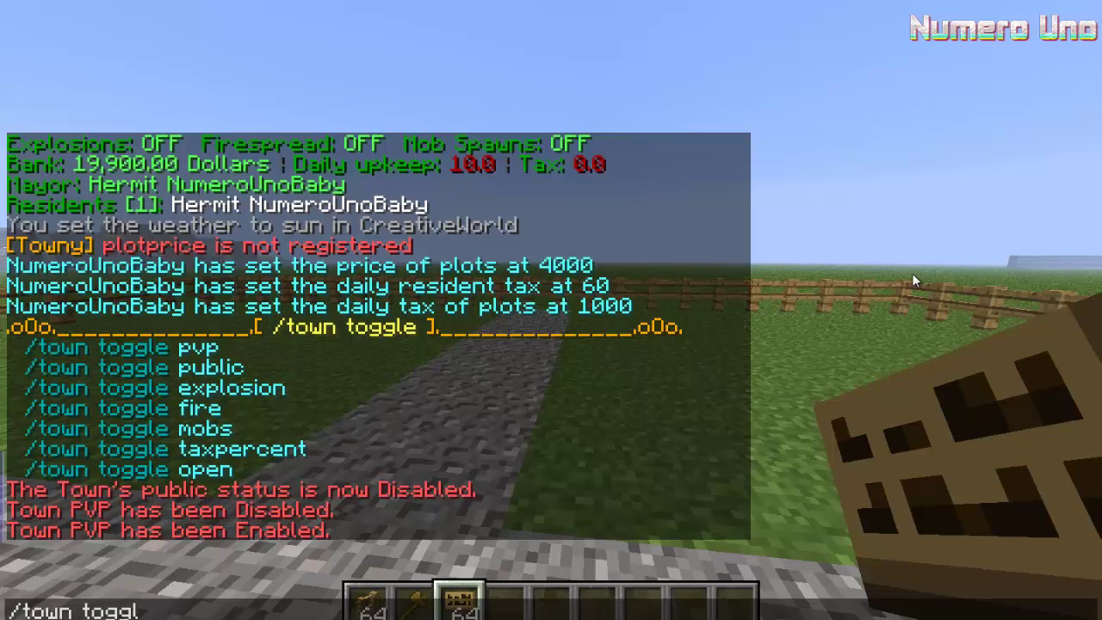
text(e mobs off)
key(Return)
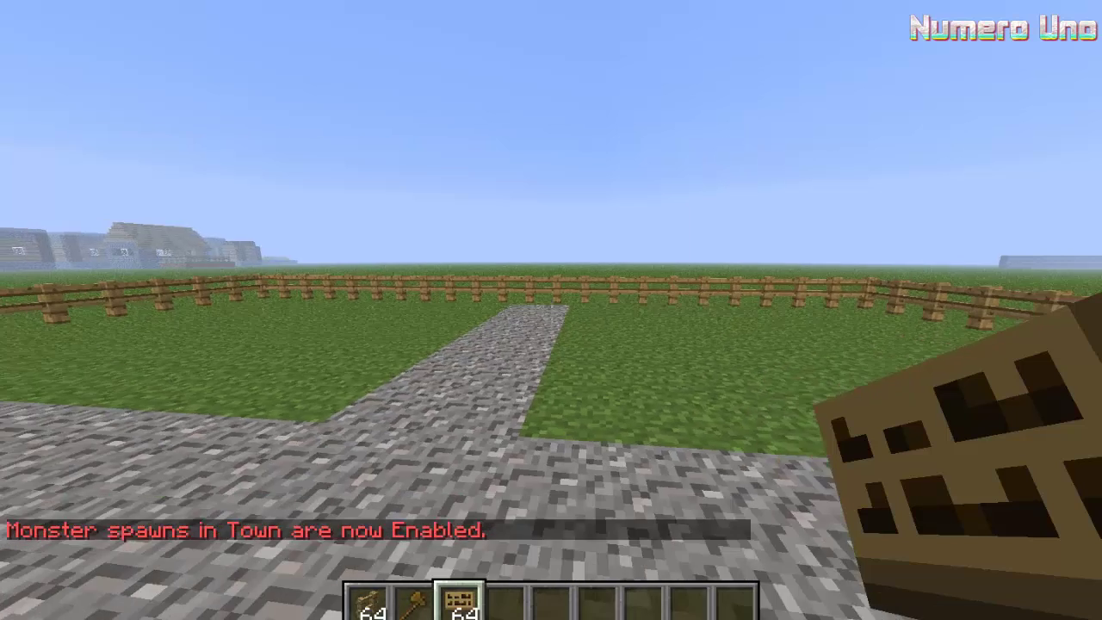
text(t)
text(/town)
text( toggle mobs)
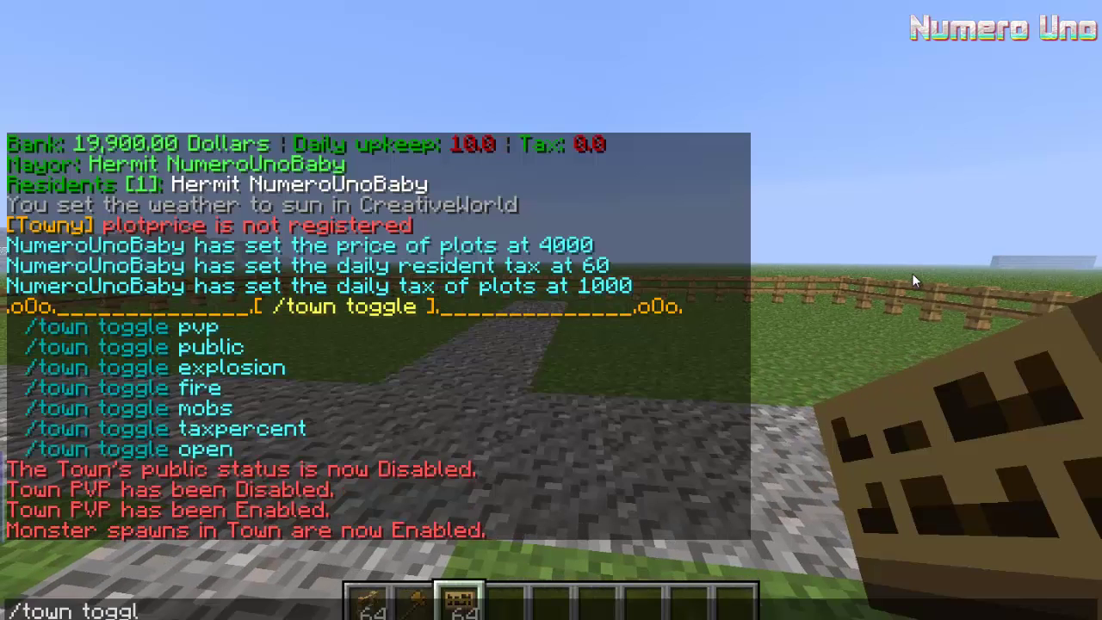
text( off)
key(Return)
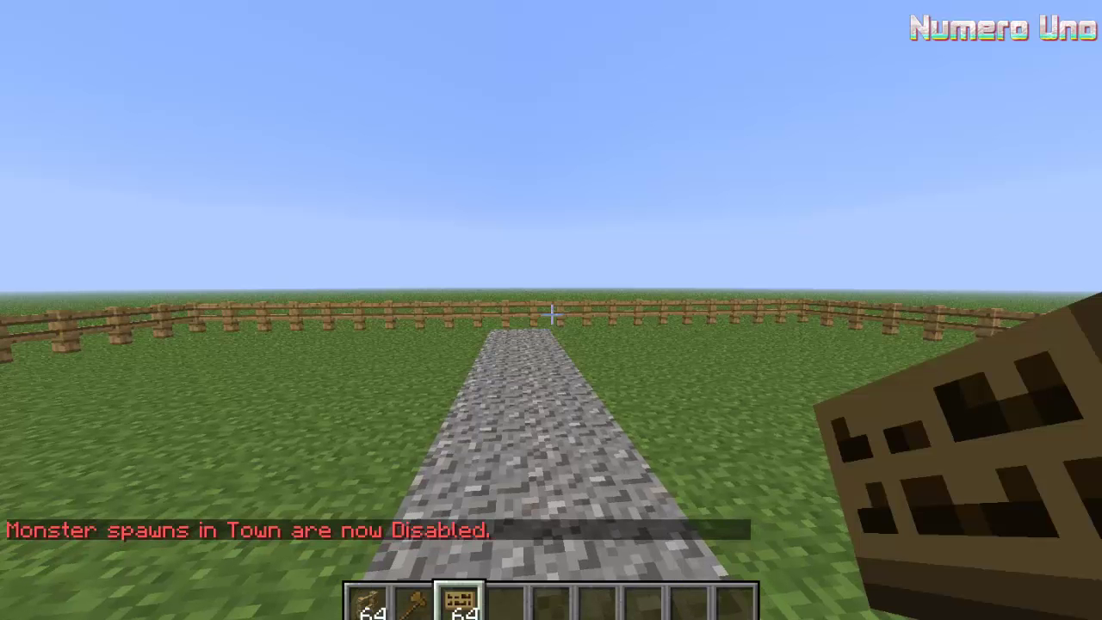
Fly out through the gate and back over the fence, landing on grass beside it.
key(space)
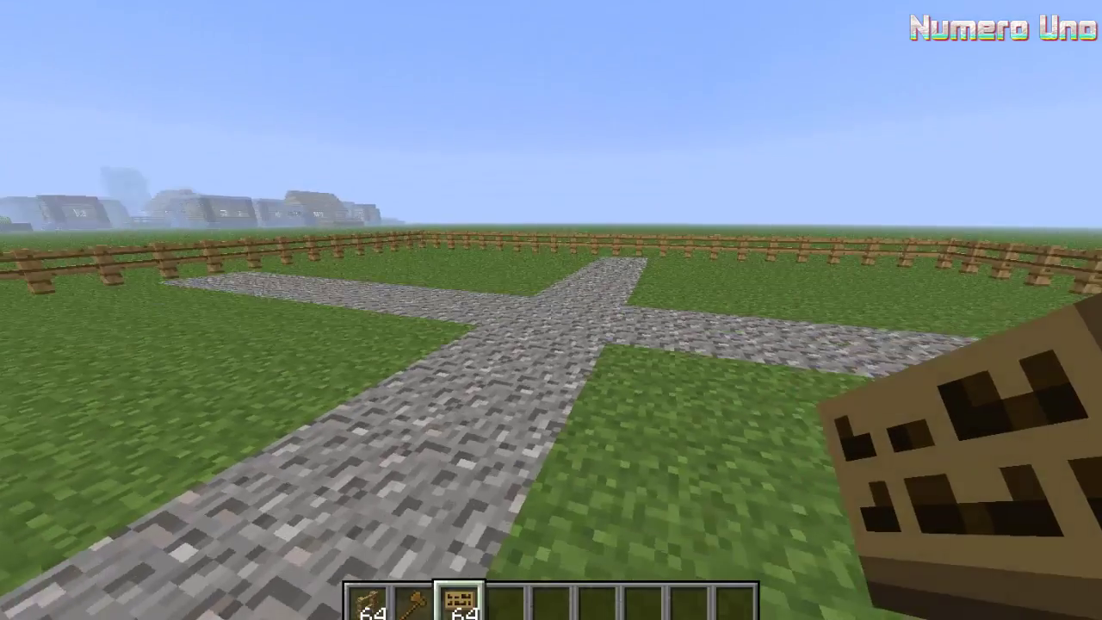
key(s)
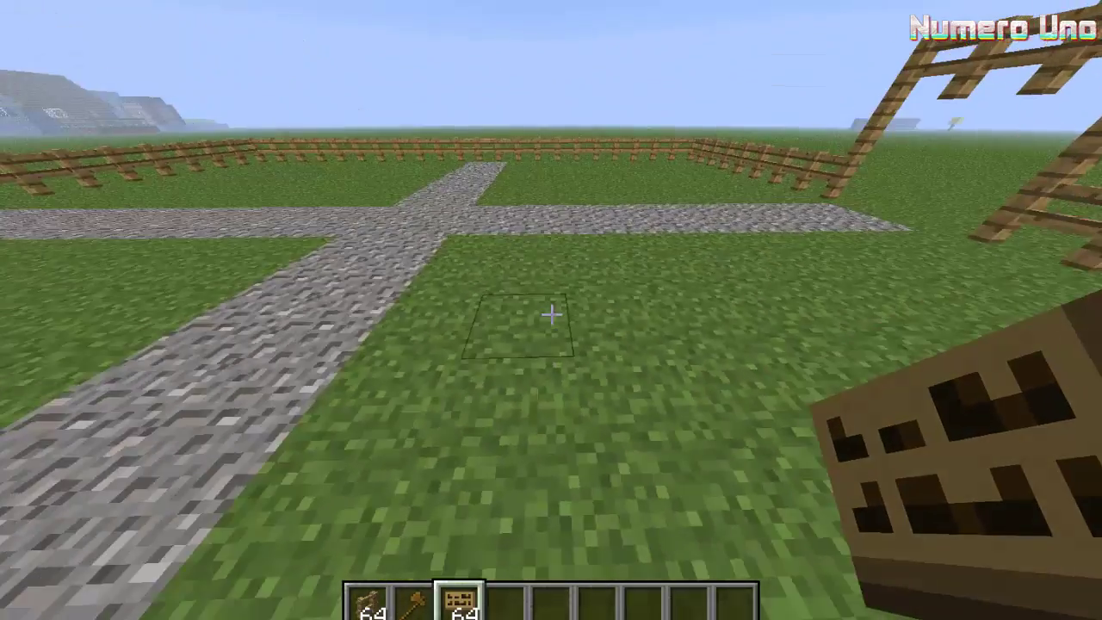
key(w)
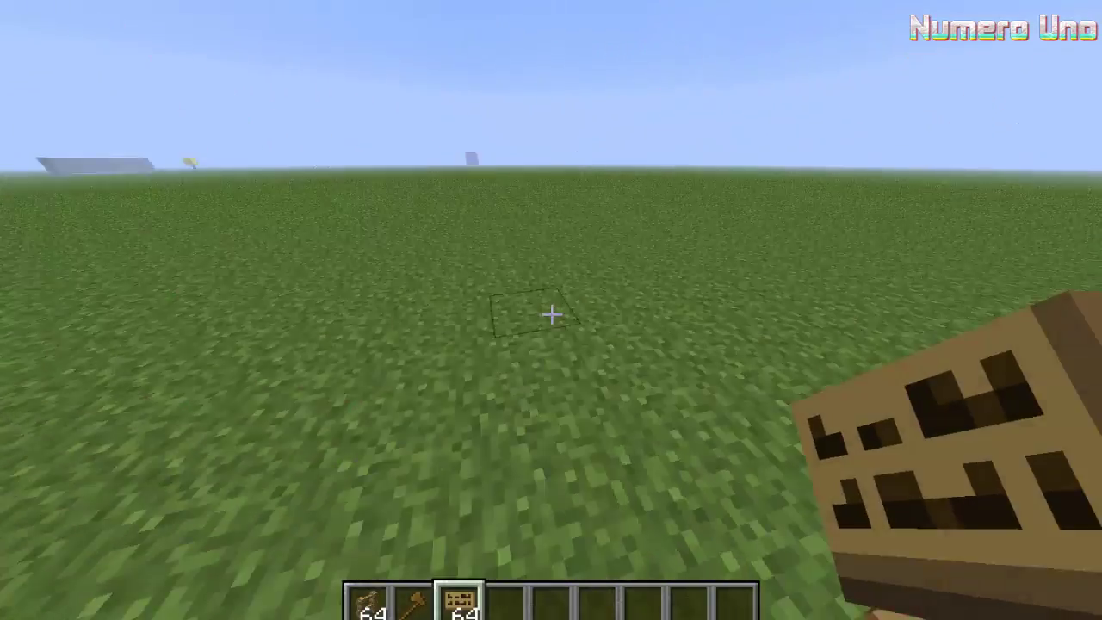
key(w)
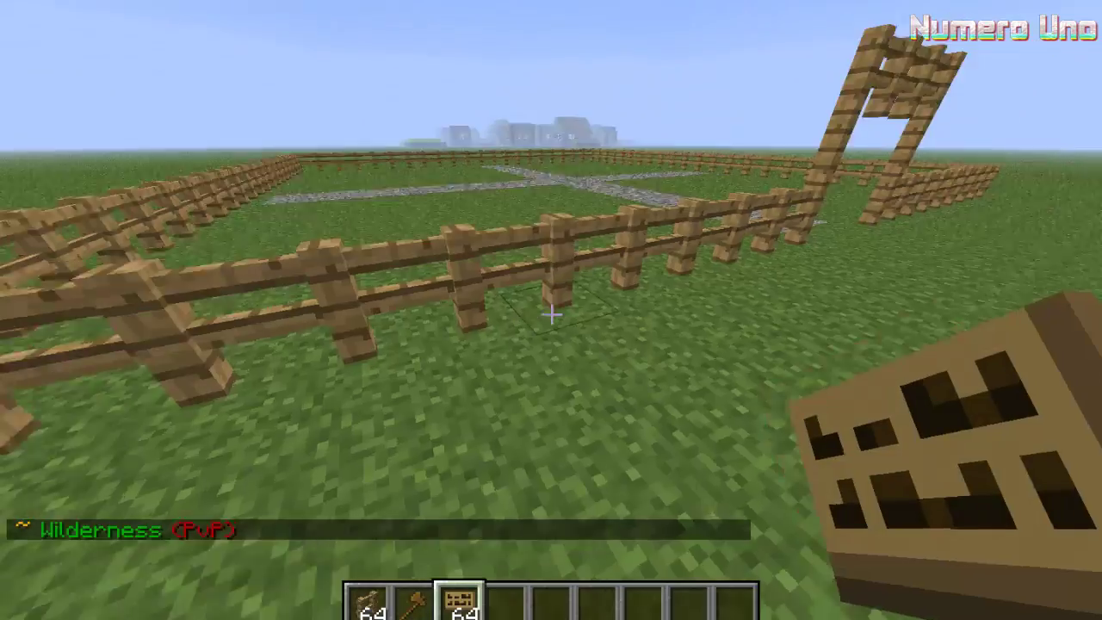
key(w)
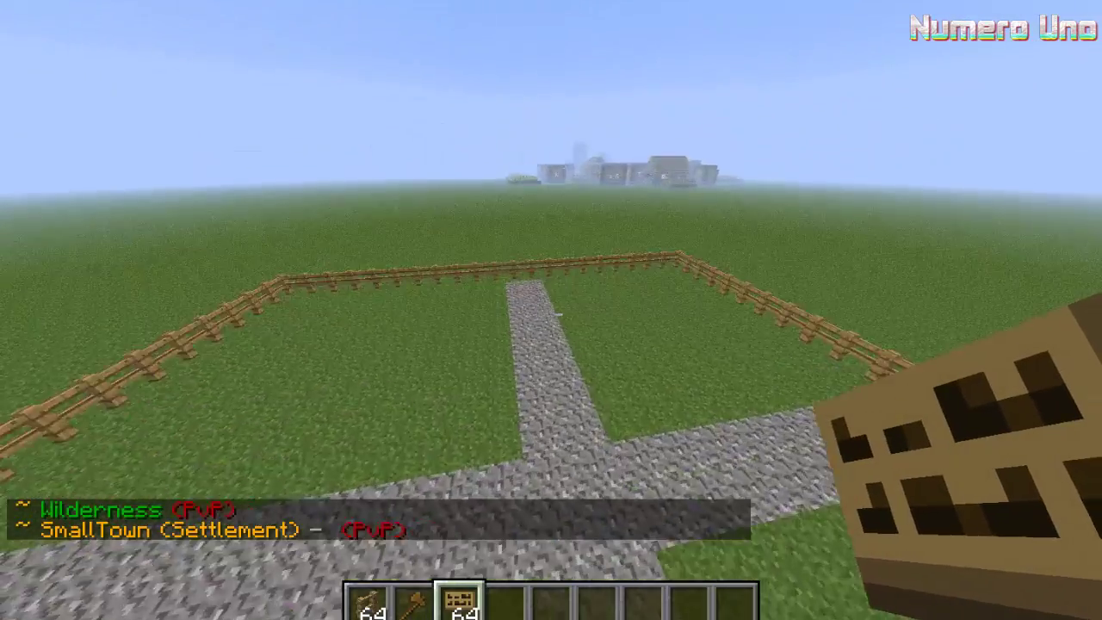
key(w)
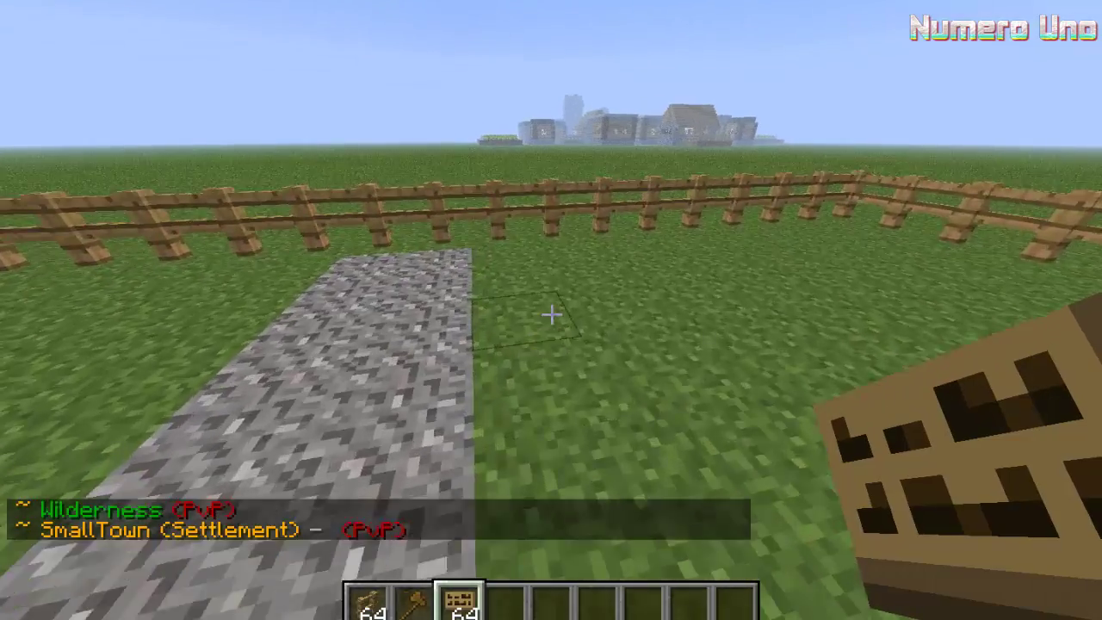
key(w)
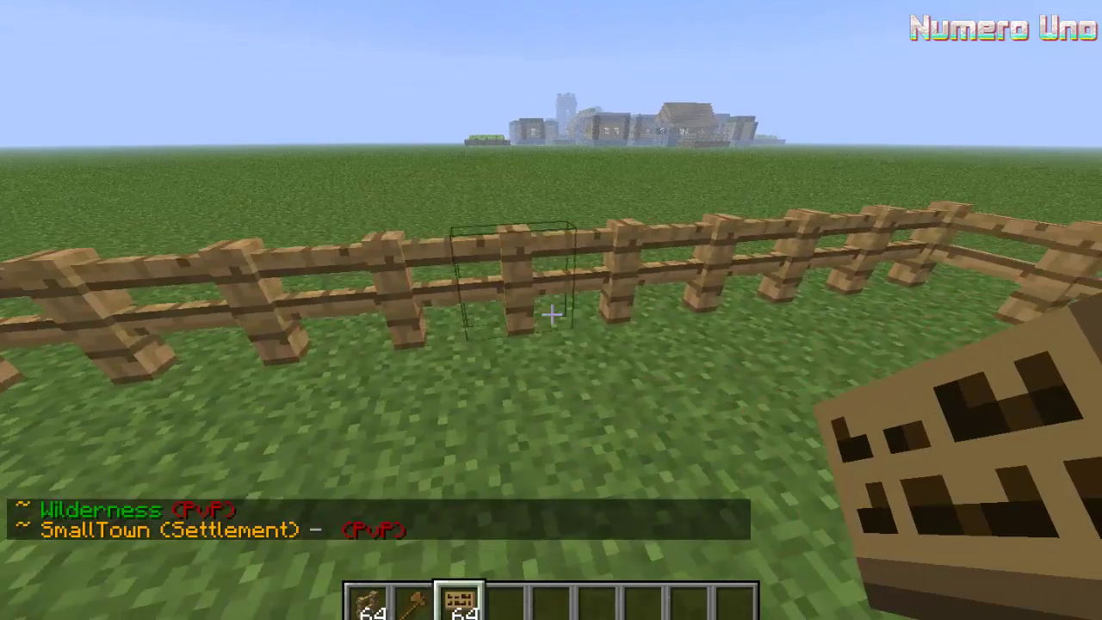
key(w)
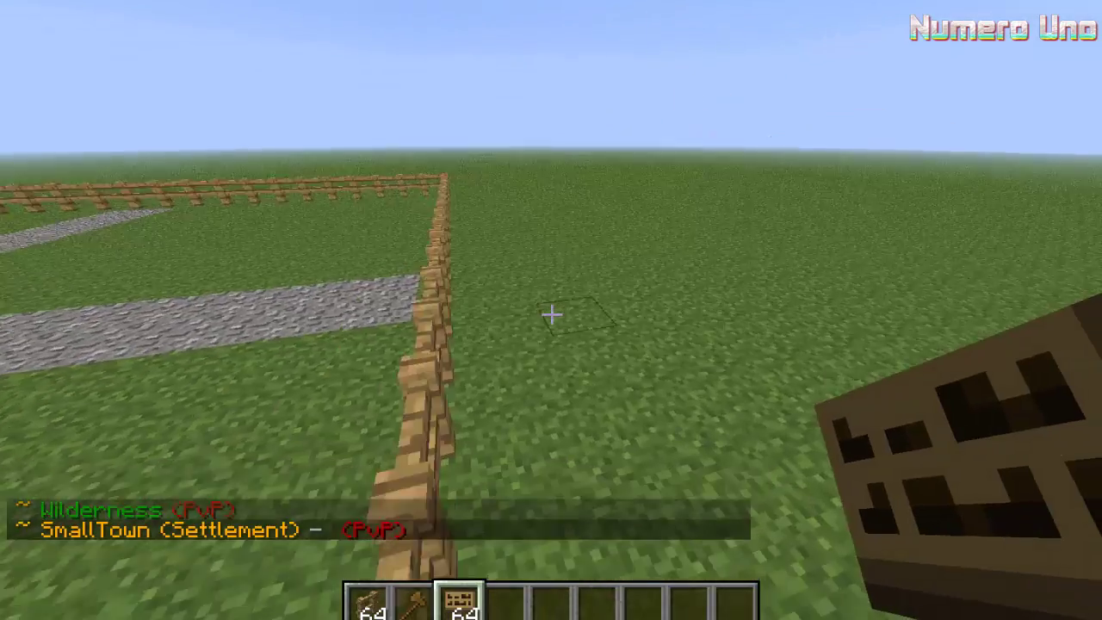
key(w)
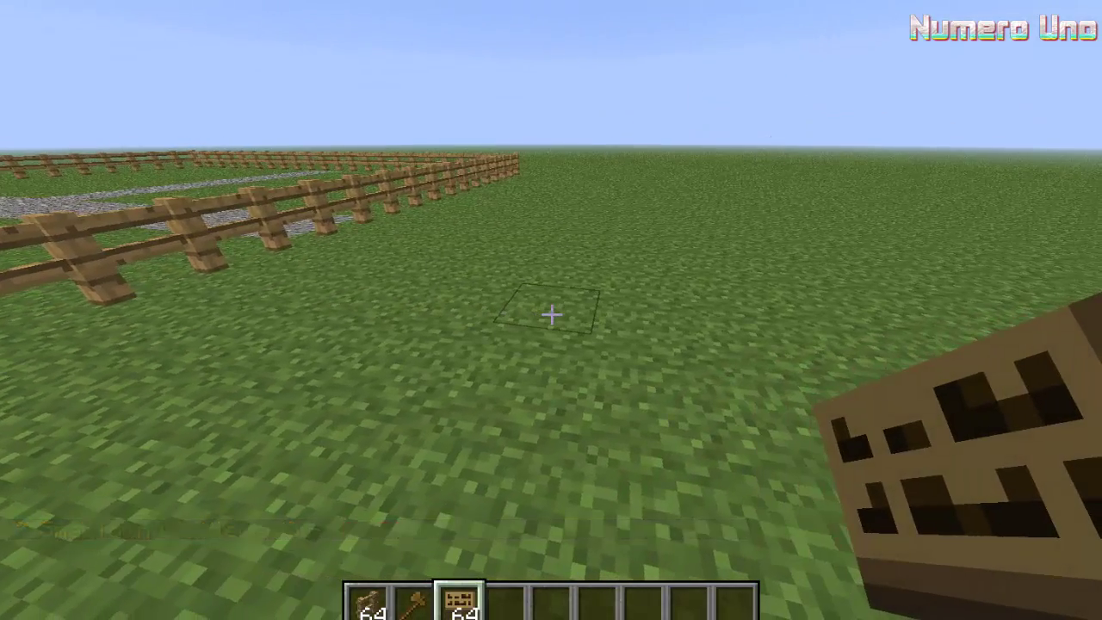
key(slash)
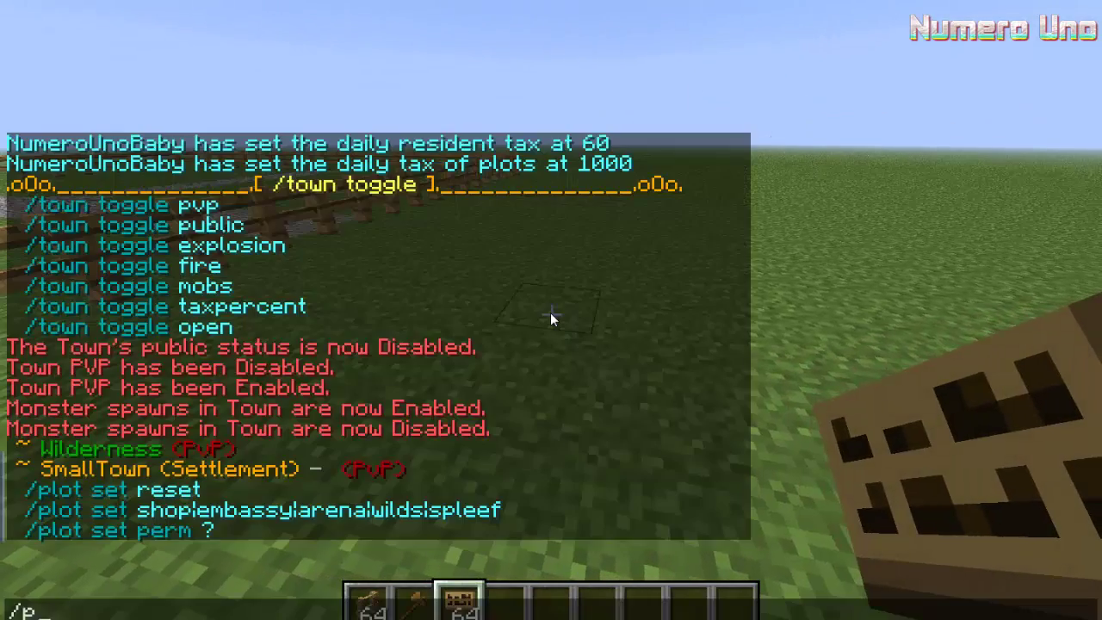
List the /plot set options and attempt setting the plot to shop.
text(plot set)
key(Return)
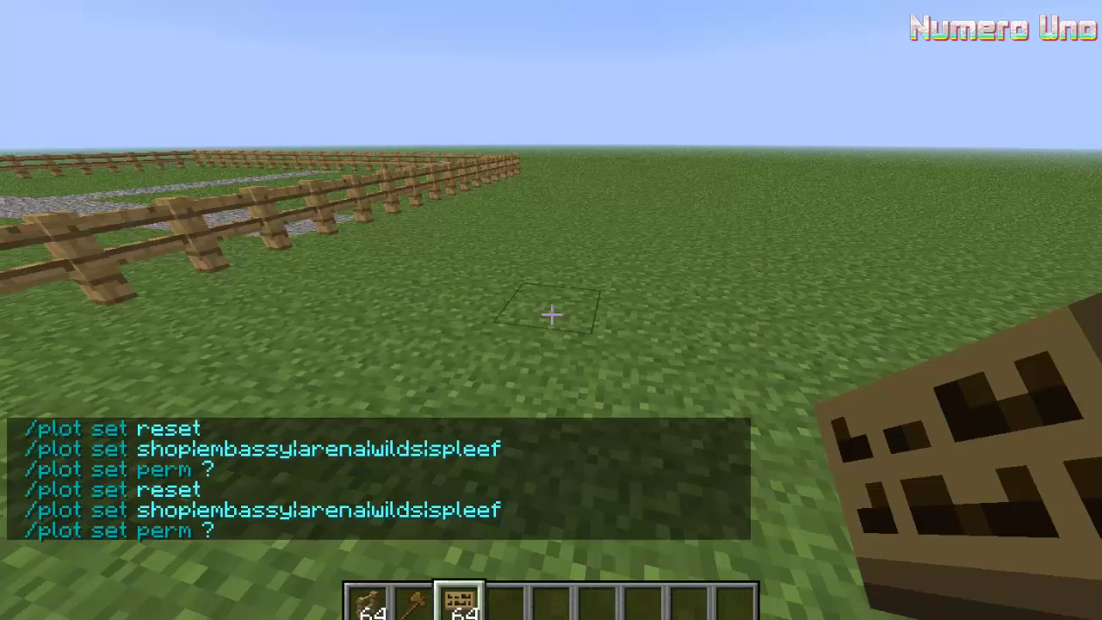
key(t)
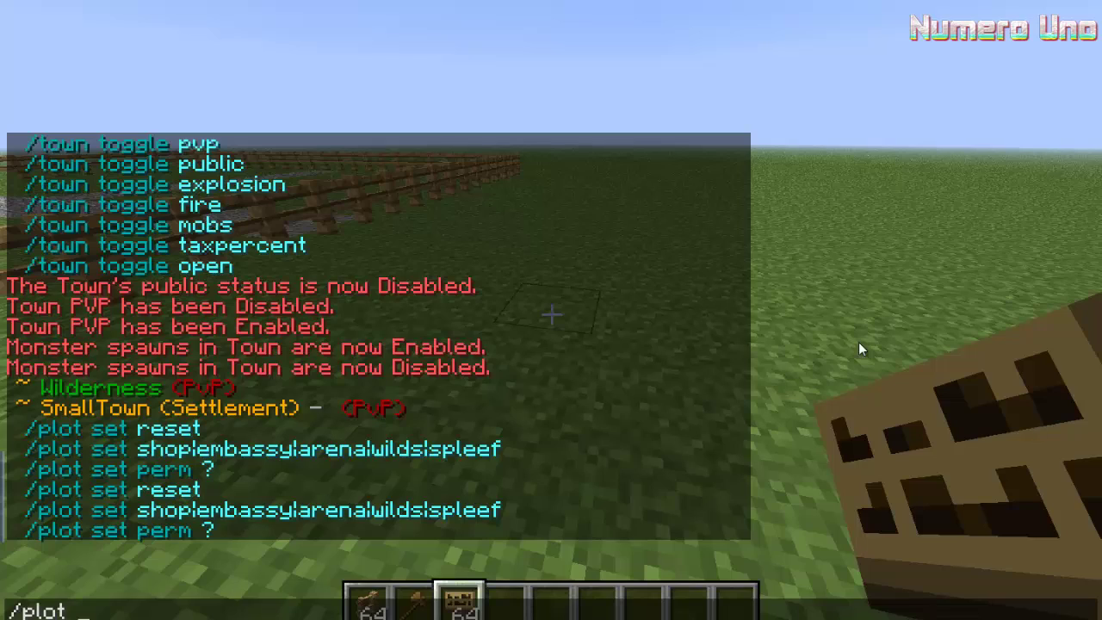
text(shop)
key(Return)
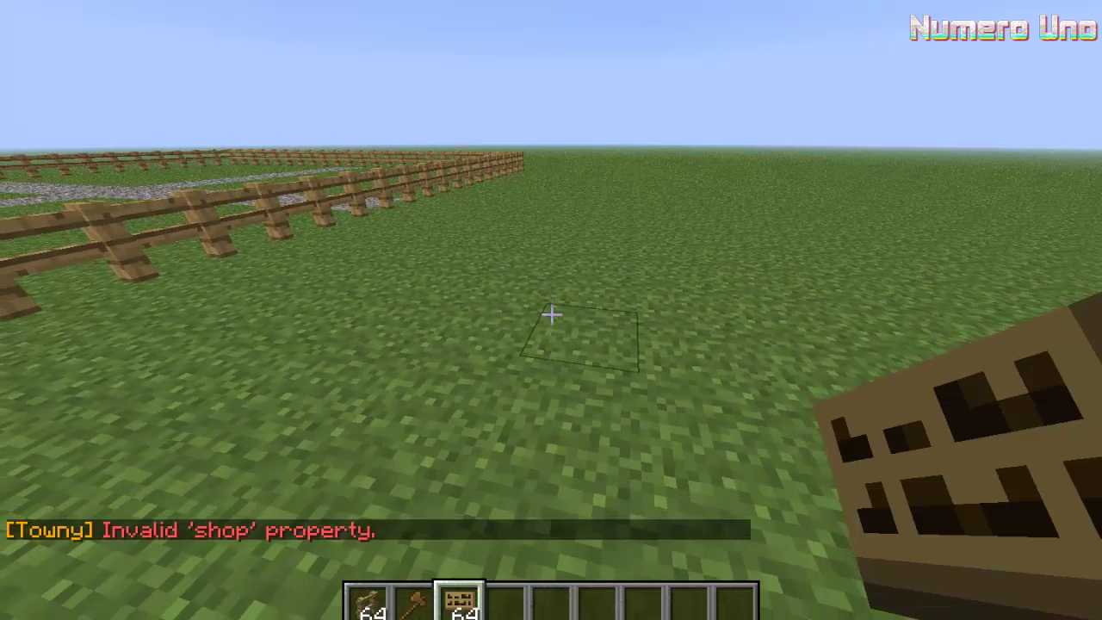
Set the current plot's type to shop with /plot set shop, then walk toward the fence.
key(slash)
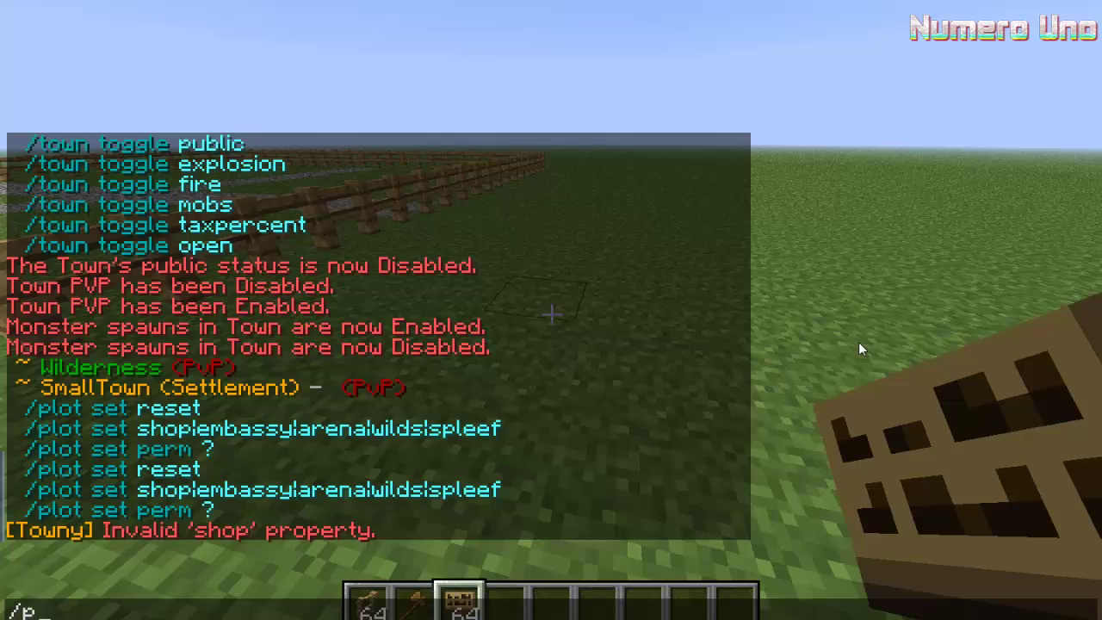
text(plot set shop)
key(Return)
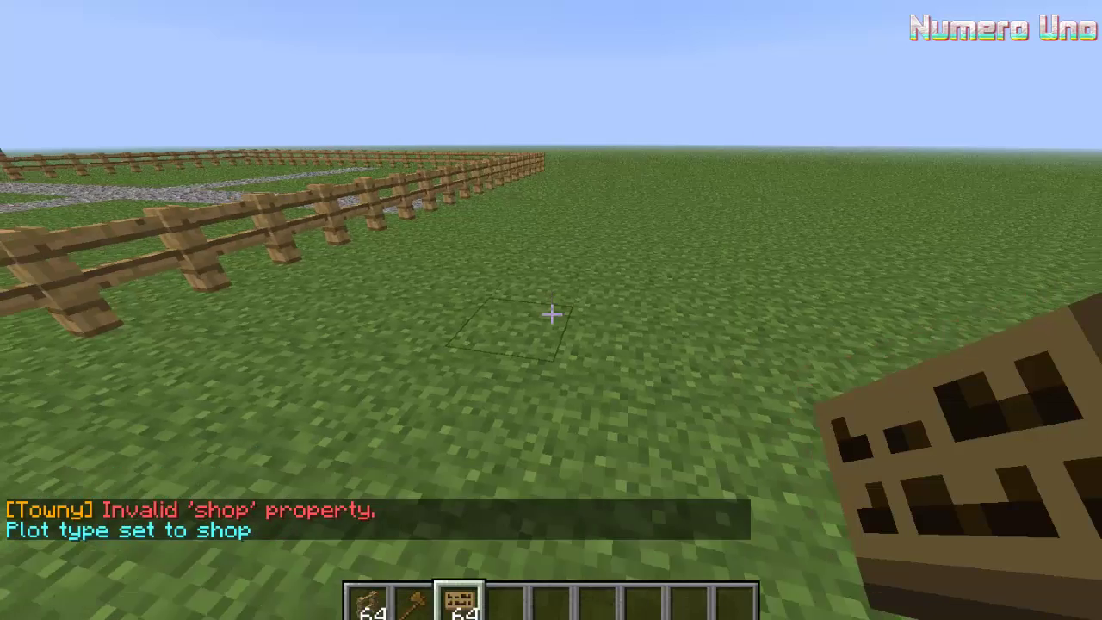
key(w)
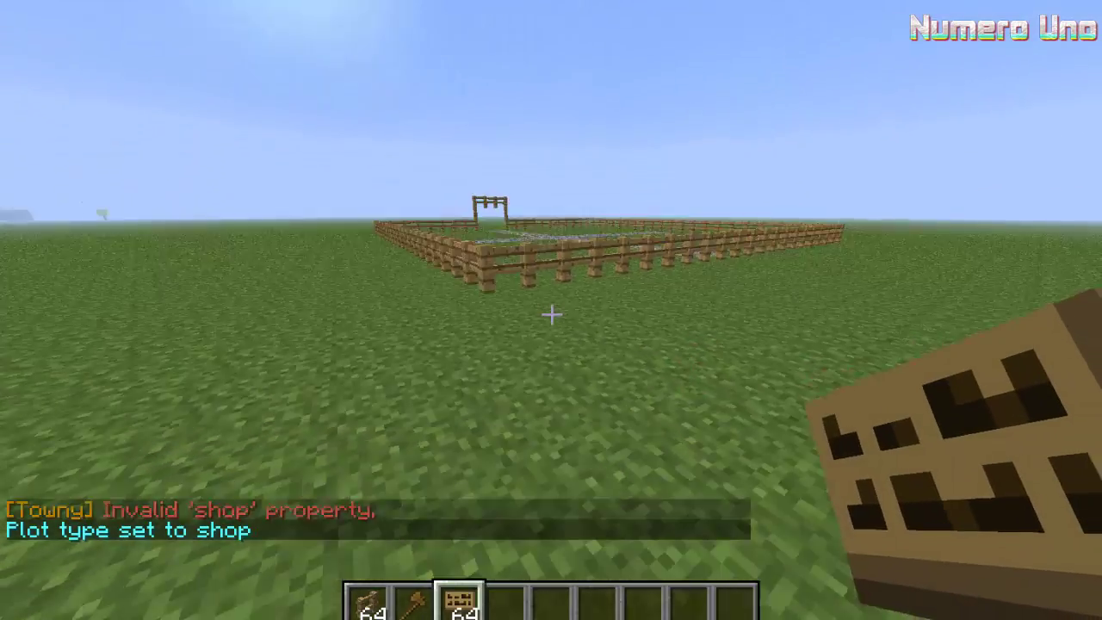
key(w)
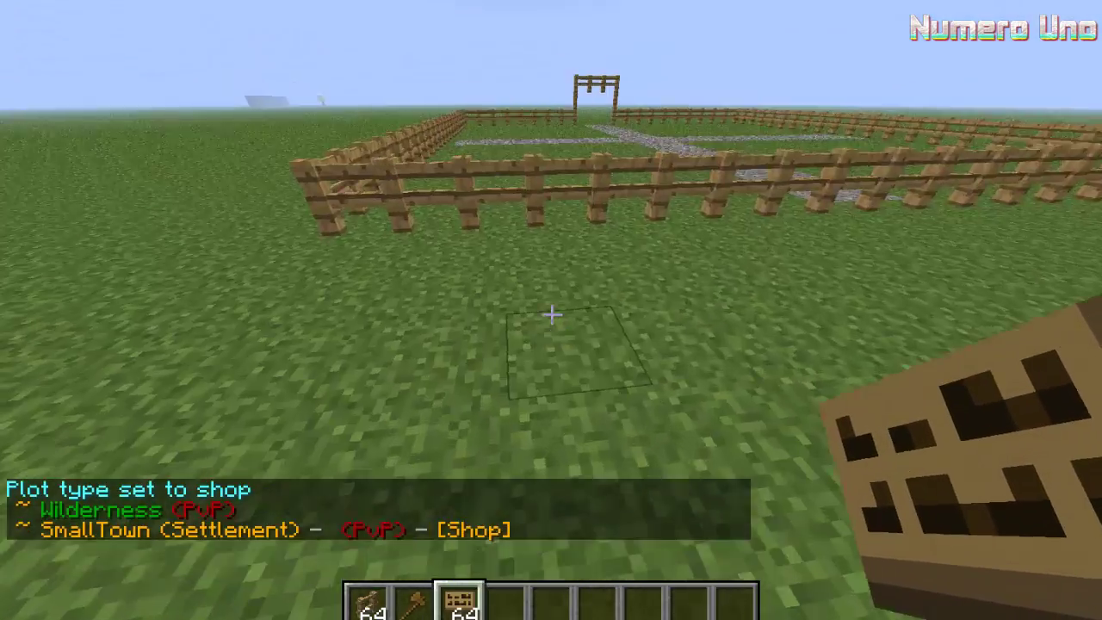
key(w)
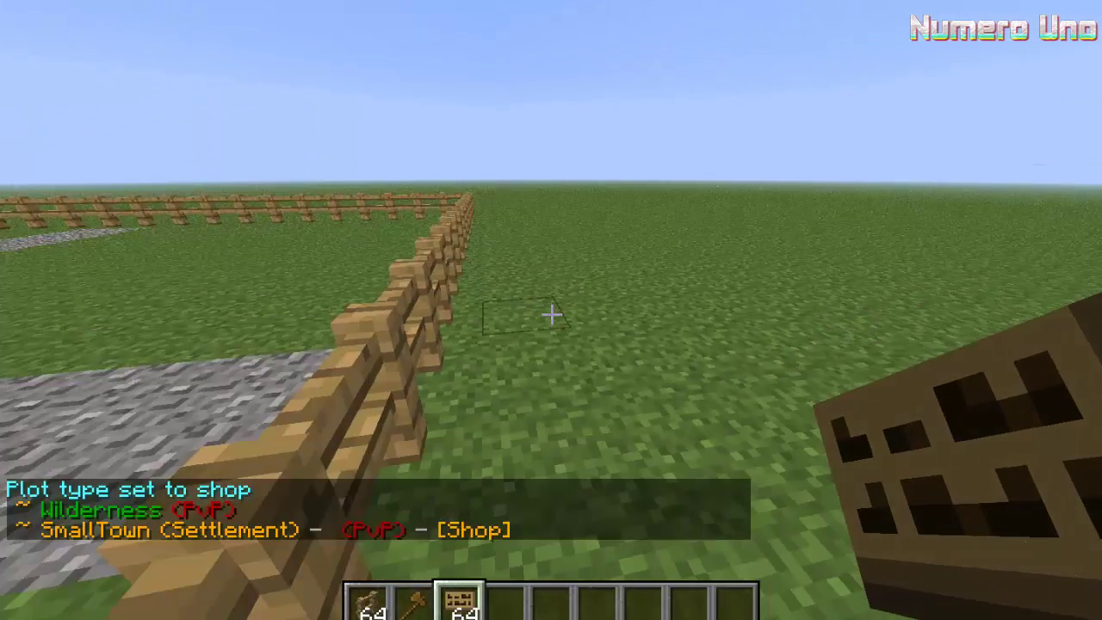
key(w)
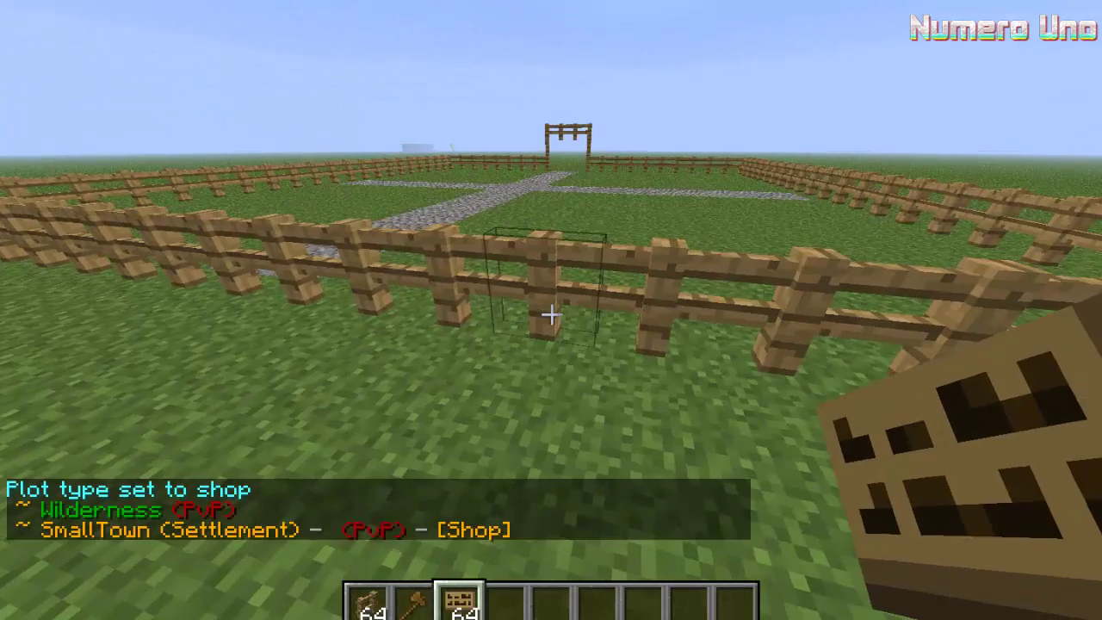
Fly back over the fence into Wilderness, then return into SmallTown to view its crossing paths.
key(s)
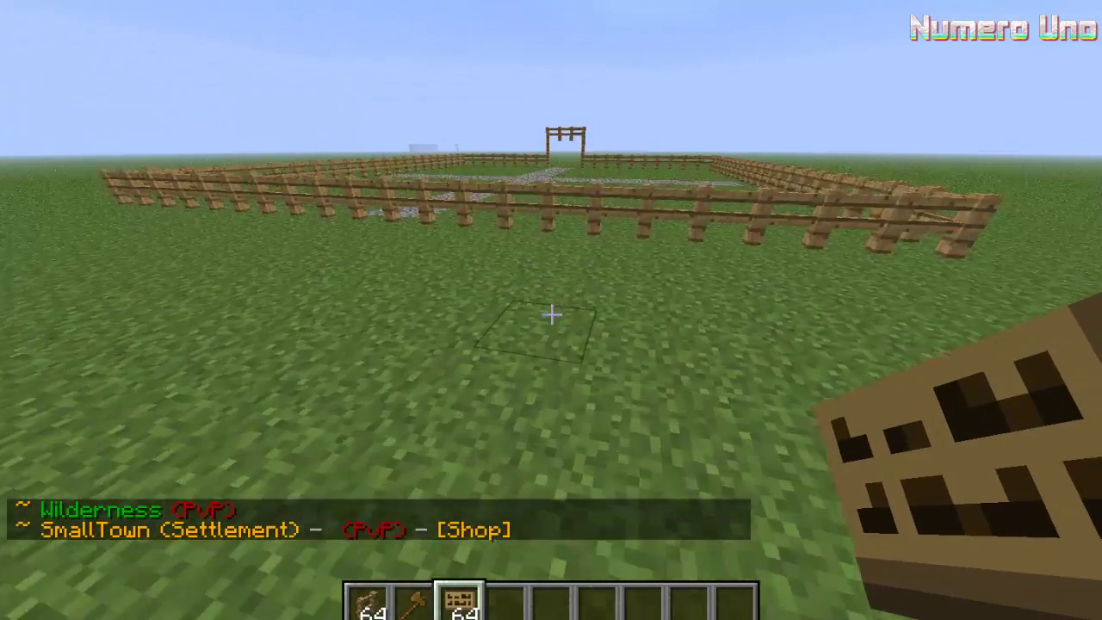
key(w)
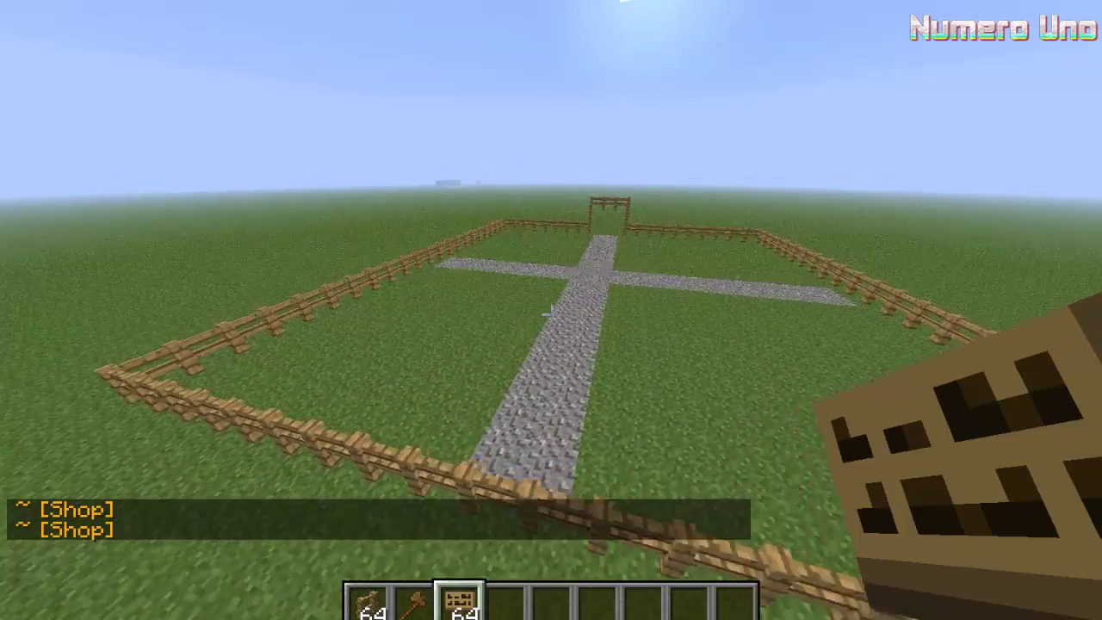
key(s)
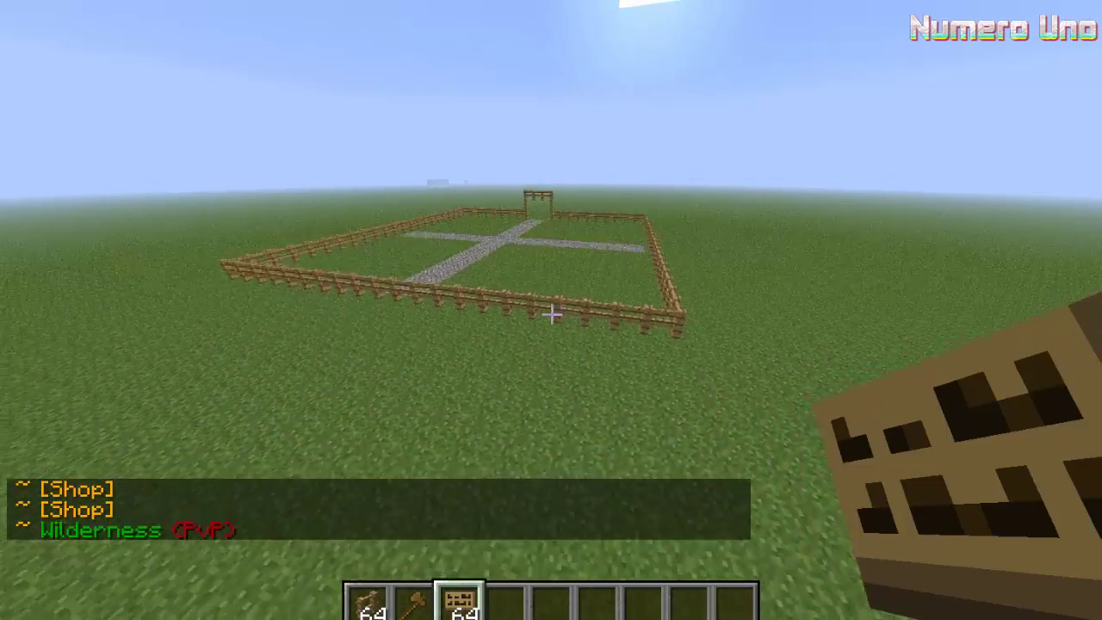
key(w)
key(w)
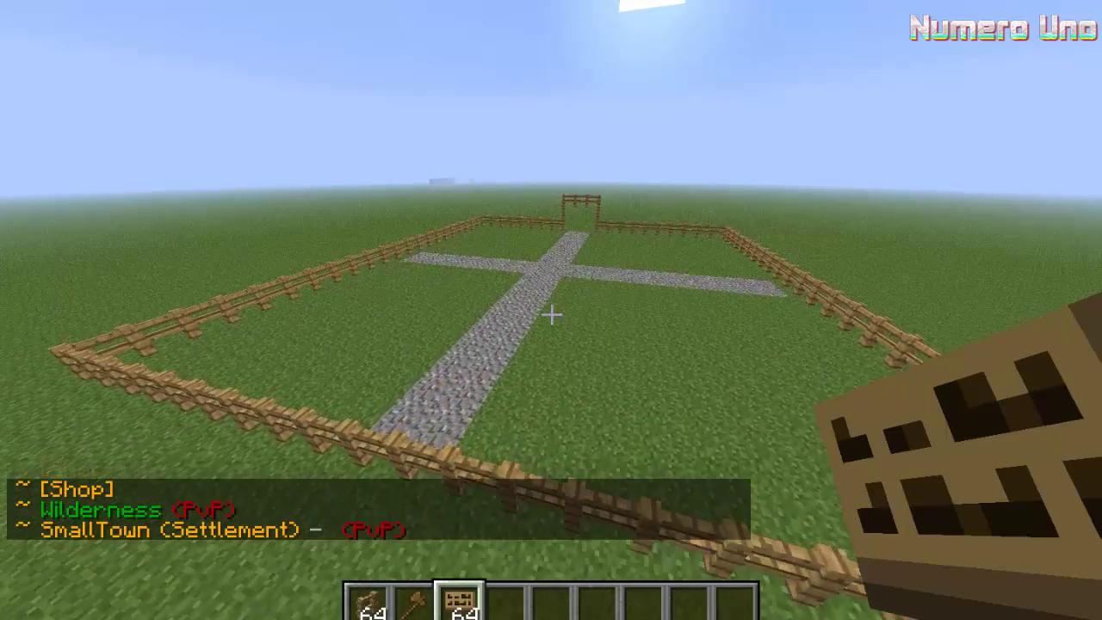